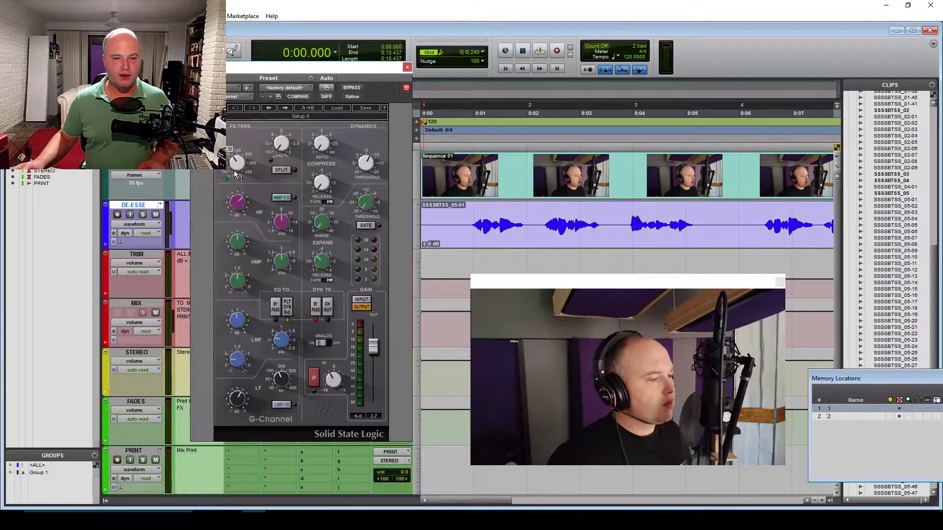
Step: Close the G-Channel plug-in window and open the Dyn3 De-Esser inserted on the DE-ESSE track, moving its window below the inserts
left_click(239, 203)
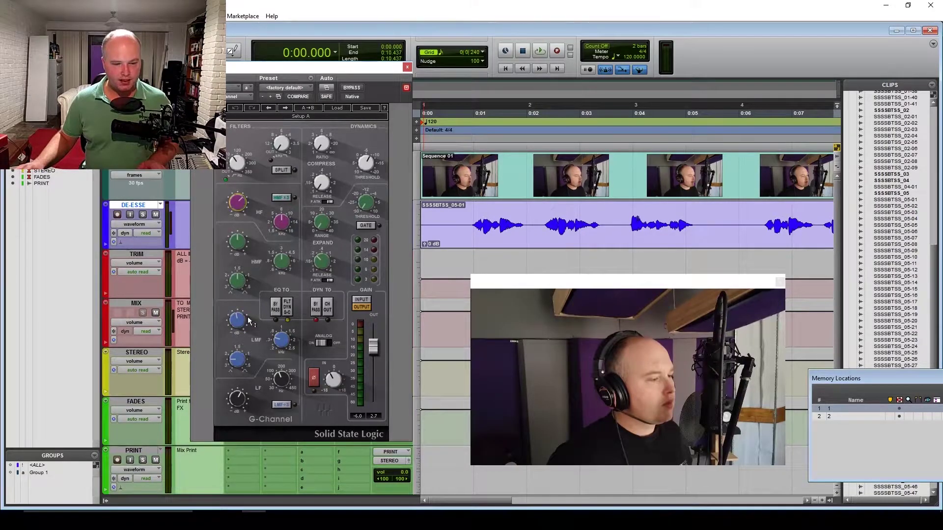
left_click(407, 66)
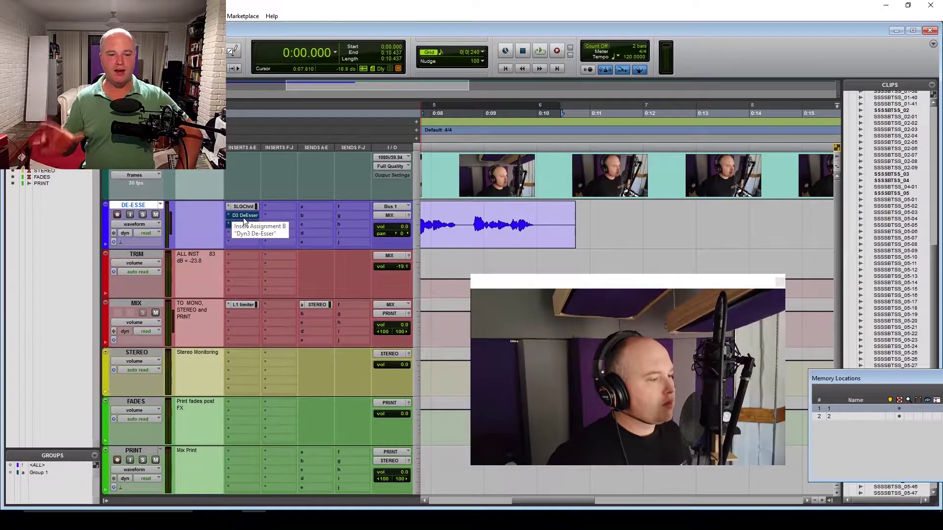
left_click(244, 216)
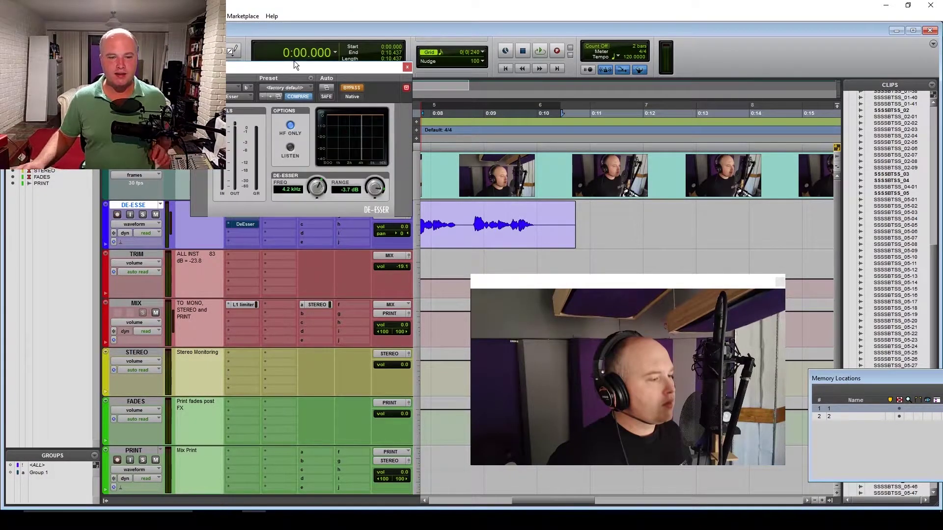
left_click_drag(297, 63, 363, 322)
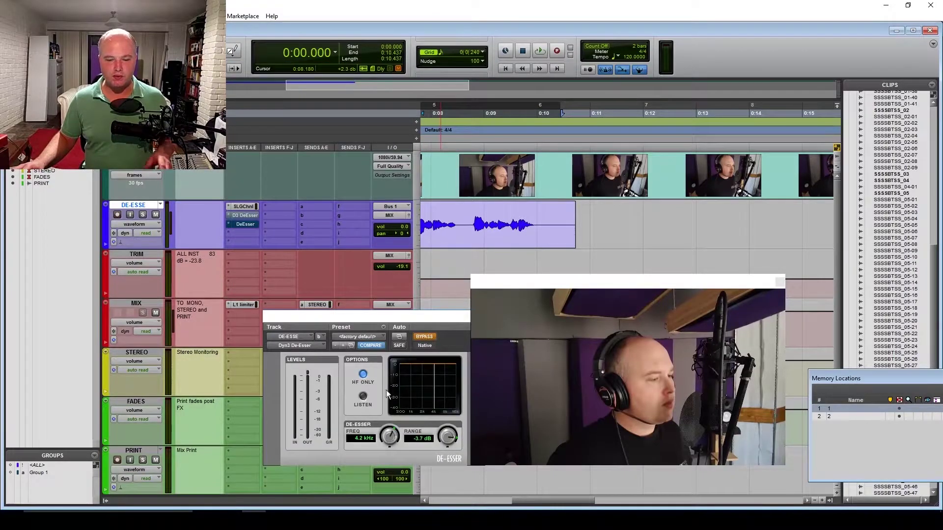
Step: Sweep the Dyn3 De-Esser's frequency down to 522.1 Hz and back up to 5.1 kHz
left_click_drag(387, 437, 349, 520)
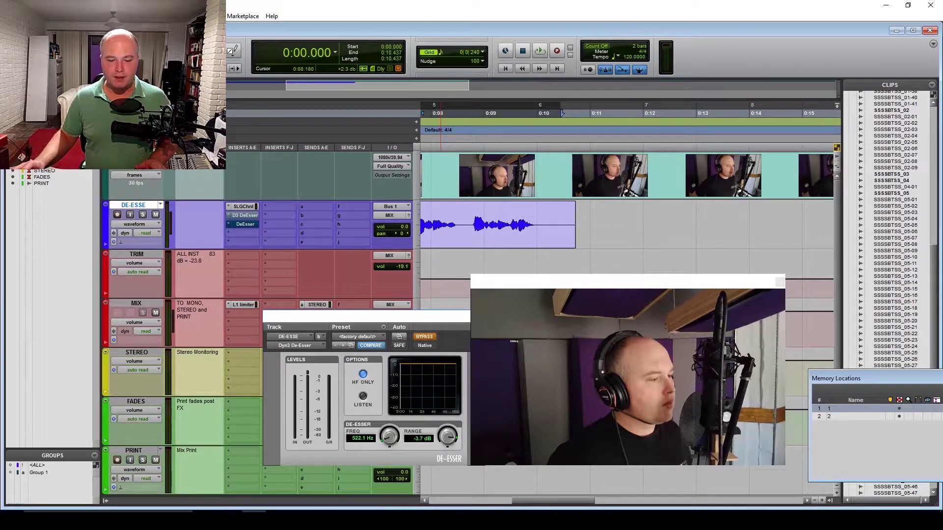
left_click_drag(349, 521, 397, 446)
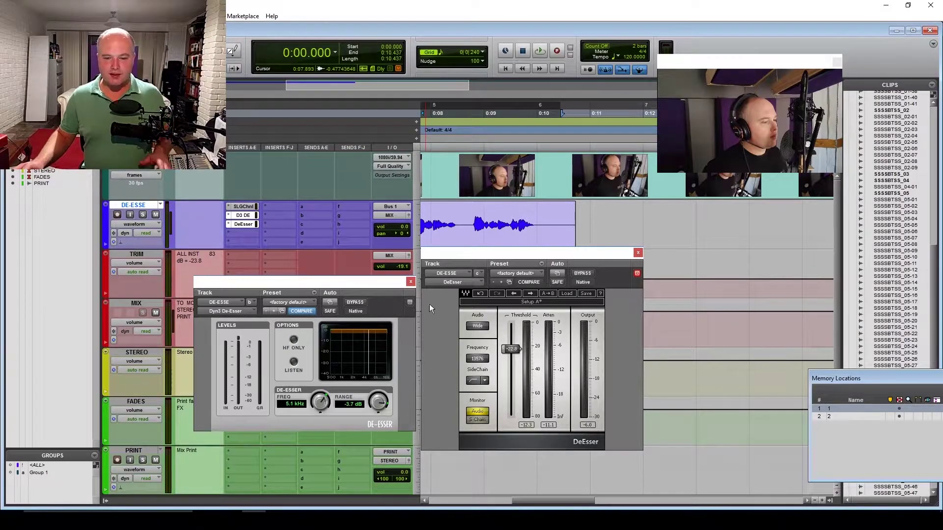
Step: Bypass both de-essers, enable HF Only and Listen on the Dyn3 De-Esser, and audition the soloed DE-ESSE track
left_click(587, 275)
left_click(294, 340)
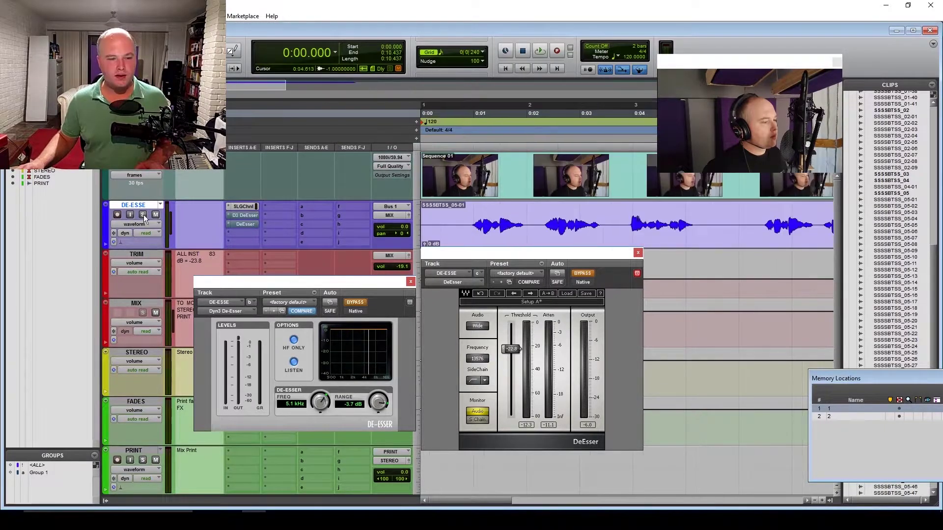
left_click(143, 215)
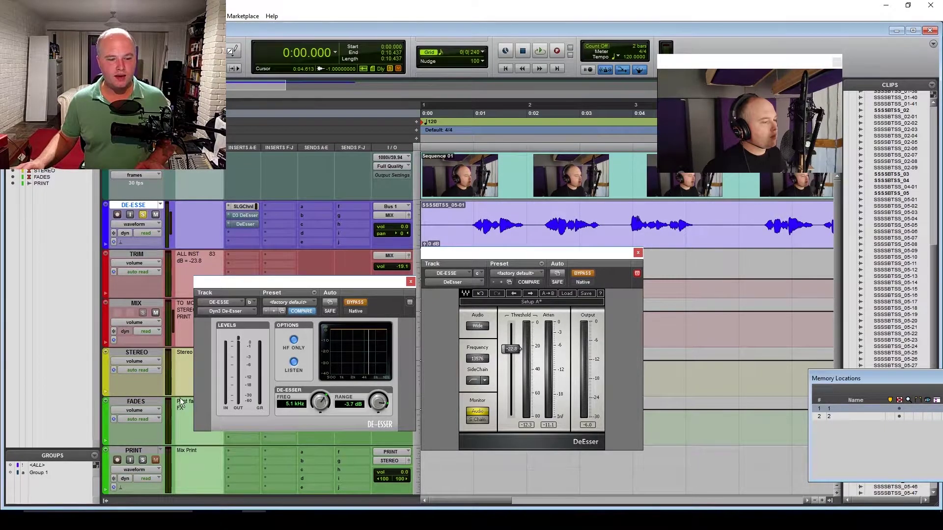
key("space")
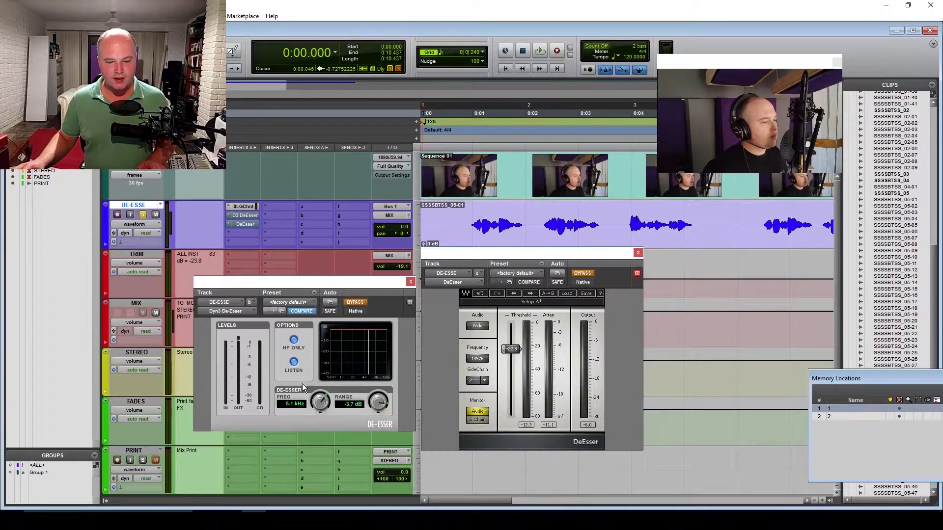
Step: Activate the Dyn3 De-Esser at 2.5 kHz with a -40.0 dB range and audition it with HF Only and Listen off
left_click_drag(320, 401, 320, 404)
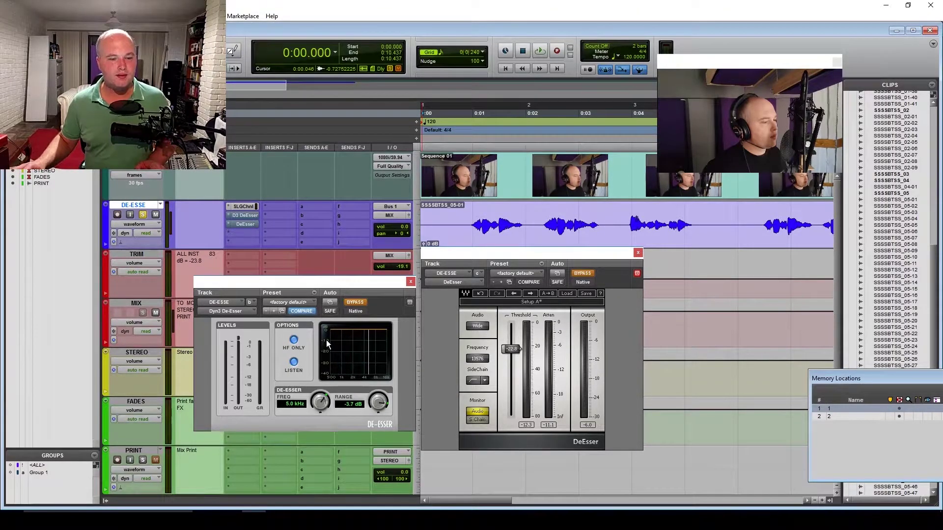
left_click(355, 303)
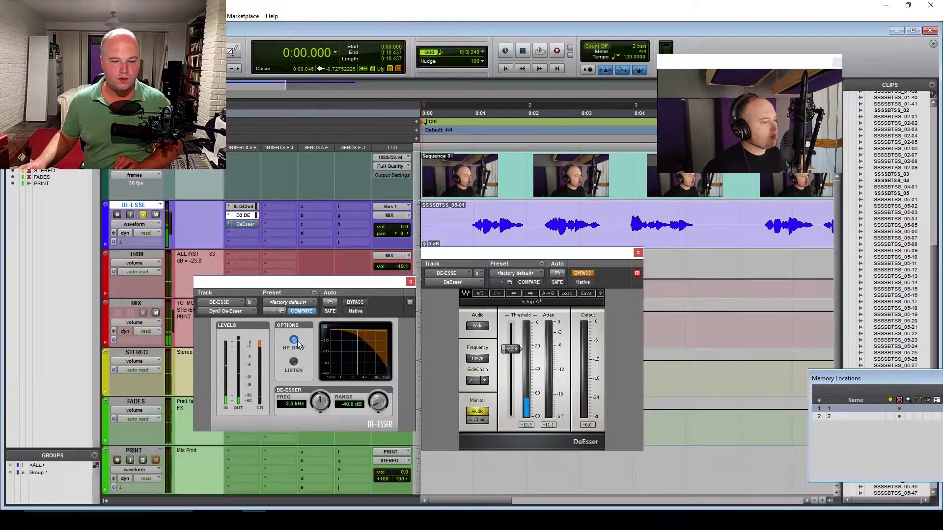
left_click(295, 339)
key("space")
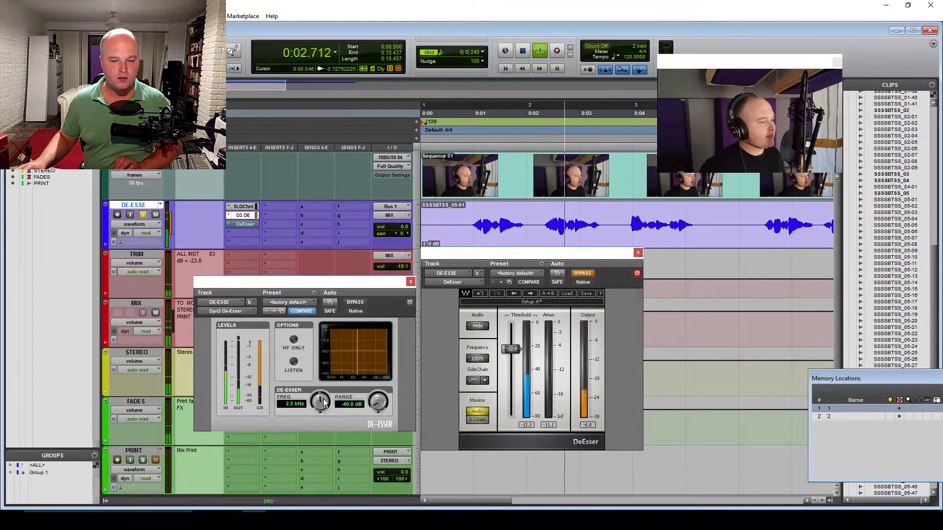
key("space")
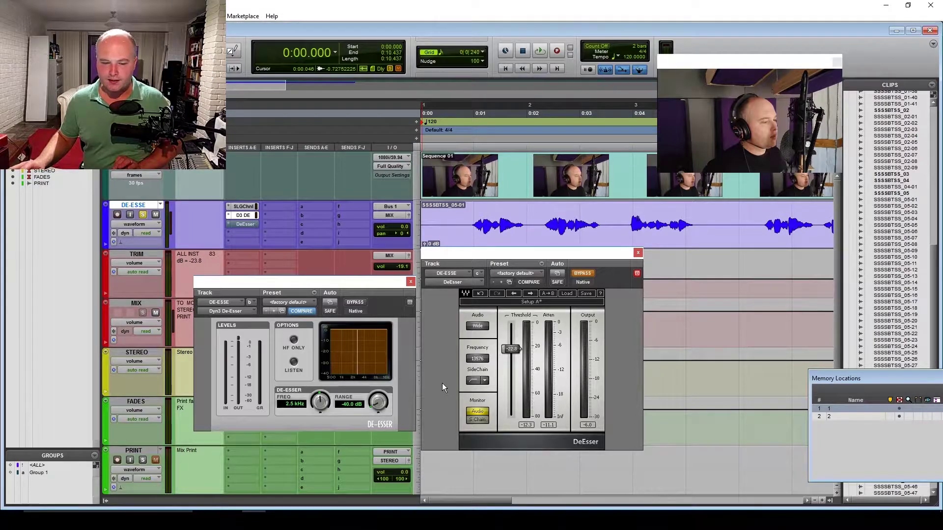
Step: Set the Waves DeEsser to 2000 Hz with sidechain monitoring, and the Dyn3 De-Esser to Listen, HF Only and a -22.9 dB range
left_click_drag(477, 358, 470, 386)
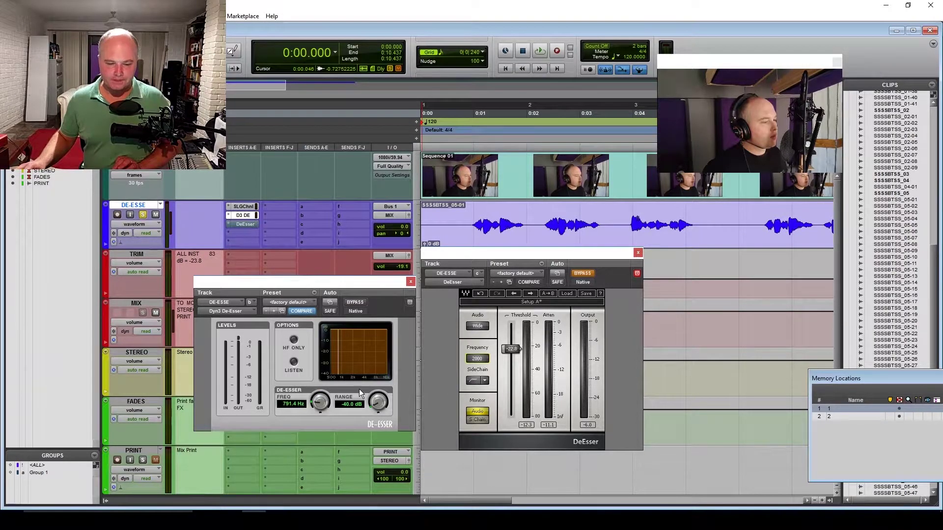
left_click(481, 419)
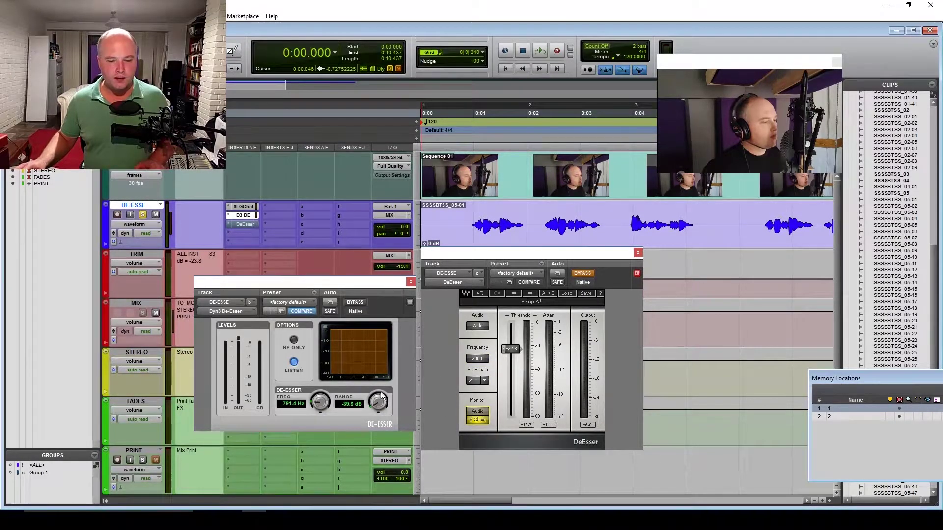
left_click_drag(380, 400, 386, 362)
left_click(295, 341)
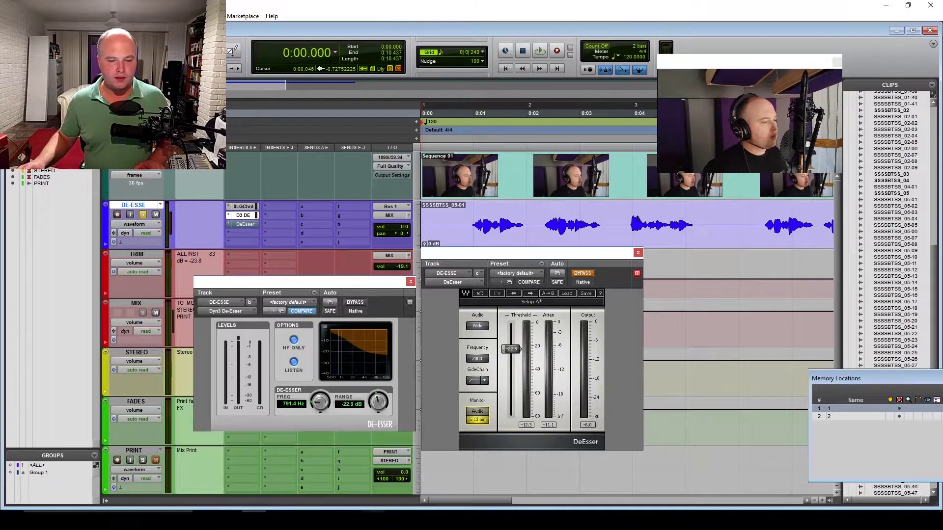
Step: Raise the Dyn3 De-Esser's frequency to 5.9 kHz while auditioning the sibilance in Listen mode
mouse_move(328, 401)
left_mouse_down()
mouse_move(332, 384)
mouse_move(319, 398)
mouse_move(334, 371)
mouse_move(354, 355)
mouse_move(331, 404)
left_mouse_up()
key("space")
key("space")
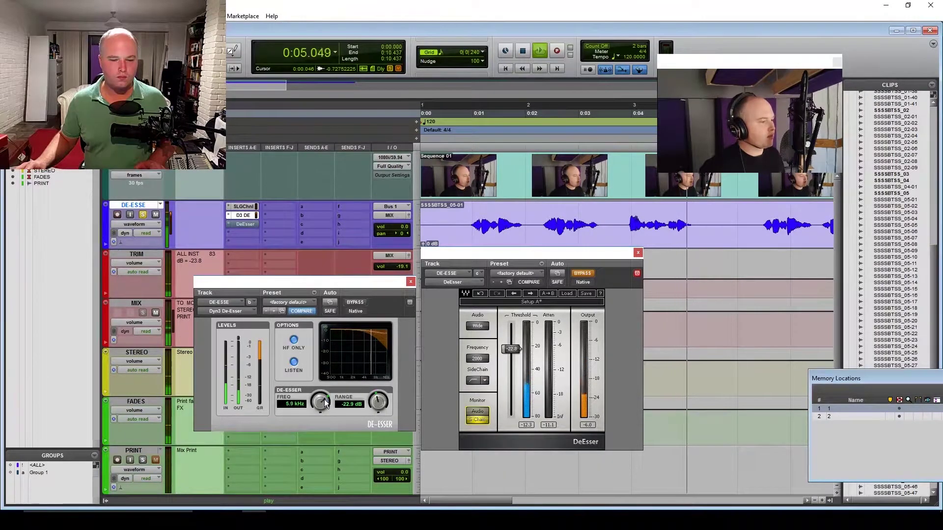
key("space")
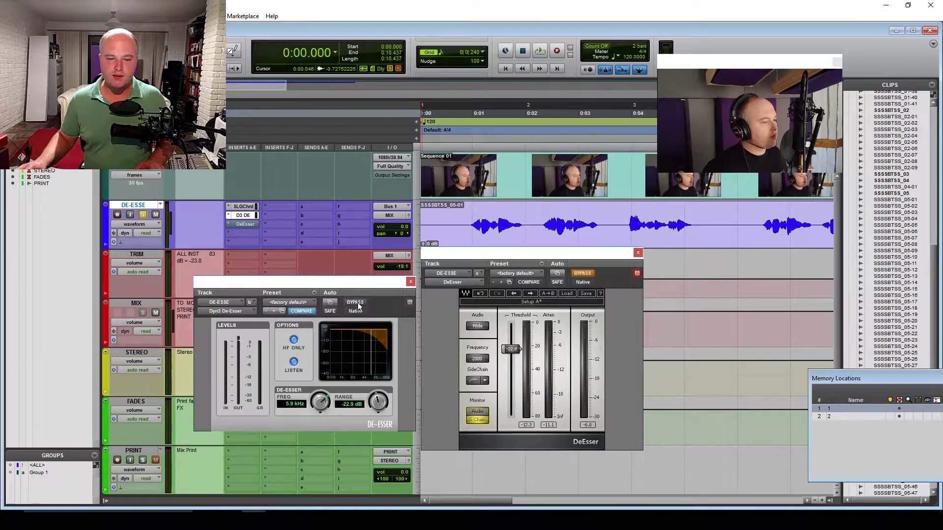
Step: Bypass the Dyn3 De-Esser and audition the active Waves DeEsser in Split mode with a lower threshold
left_click(354, 302)
left_click(583, 274)
left_click_drag(511, 348, 511, 371)
left_click(474, 326)
key("space")
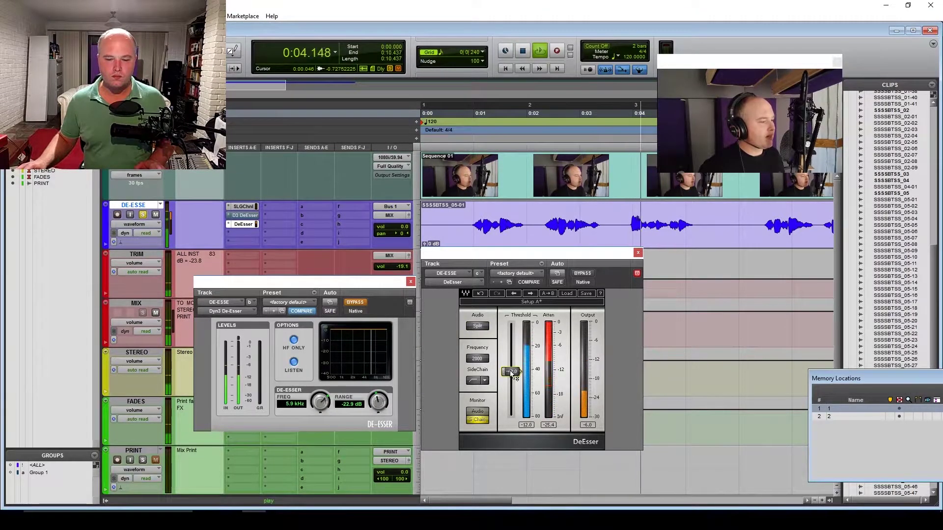
key("space")
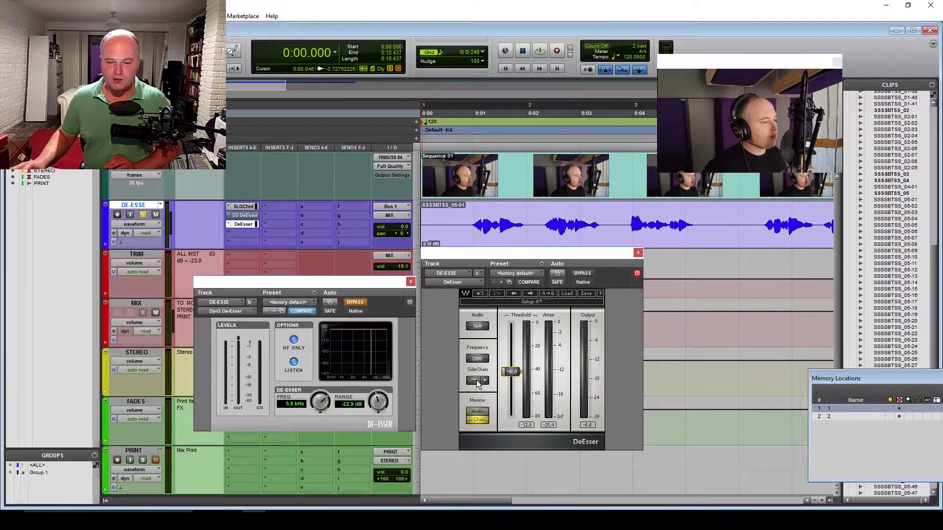
Step: Switch the Waves DeEsser's sidechain filter to band-pass, then raise its frequency and threshold during playback
key("space")
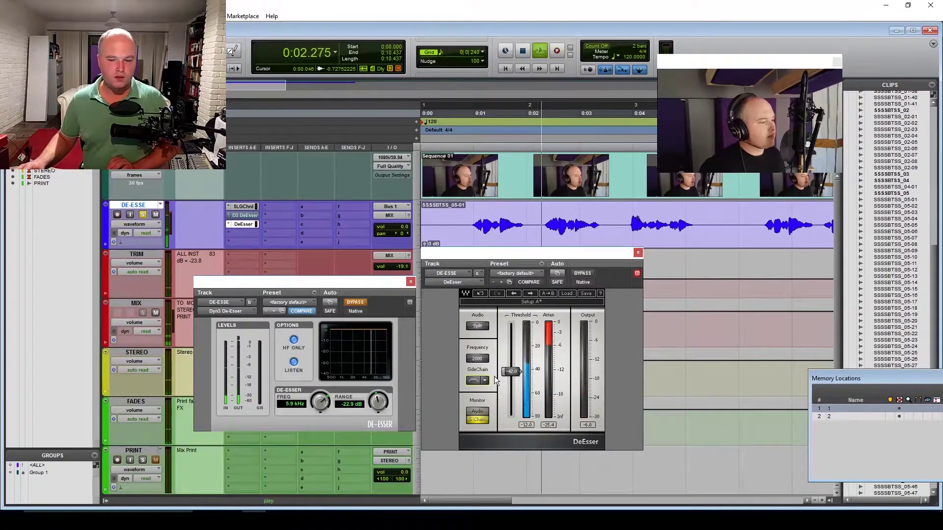
left_click_drag(479, 362, 511, 360)
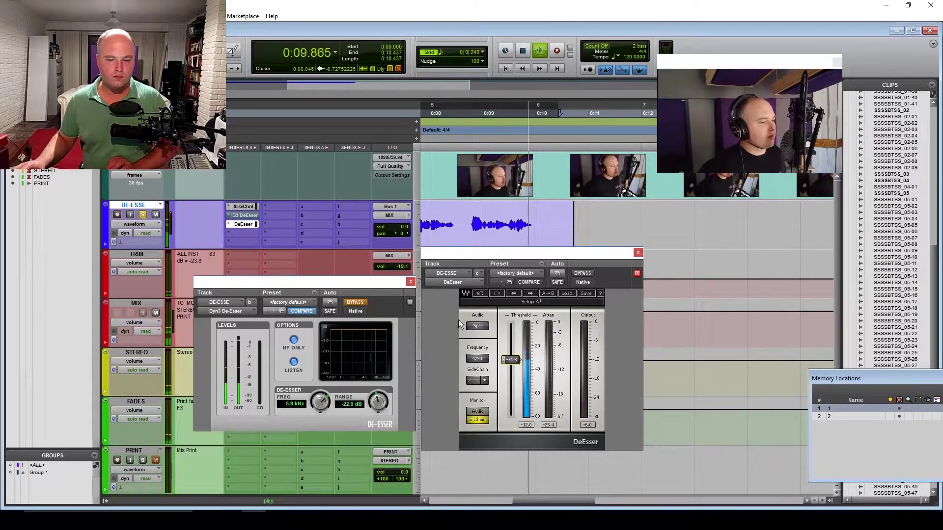
key("space")
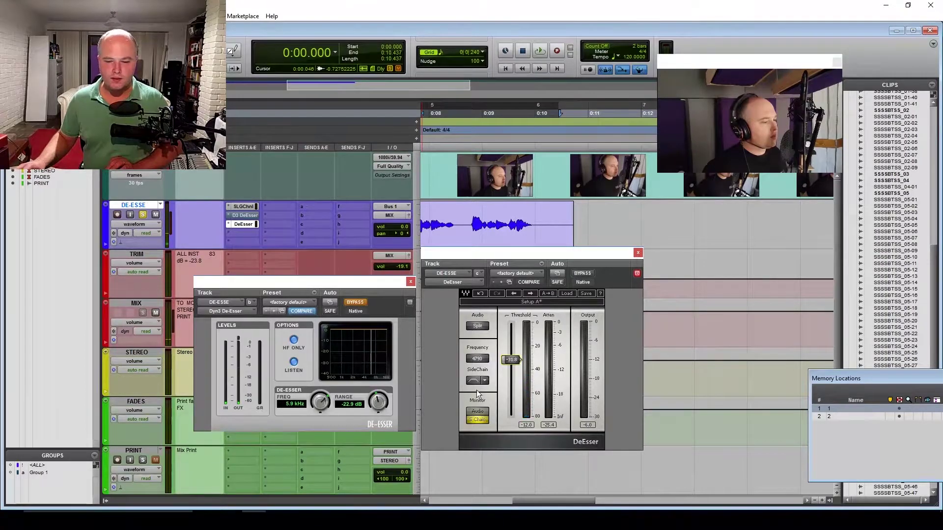
Step: Return the Waves DeEsser's monitor to Audio and set its threshold to -29.4 while playing the track
left_click(477, 414)
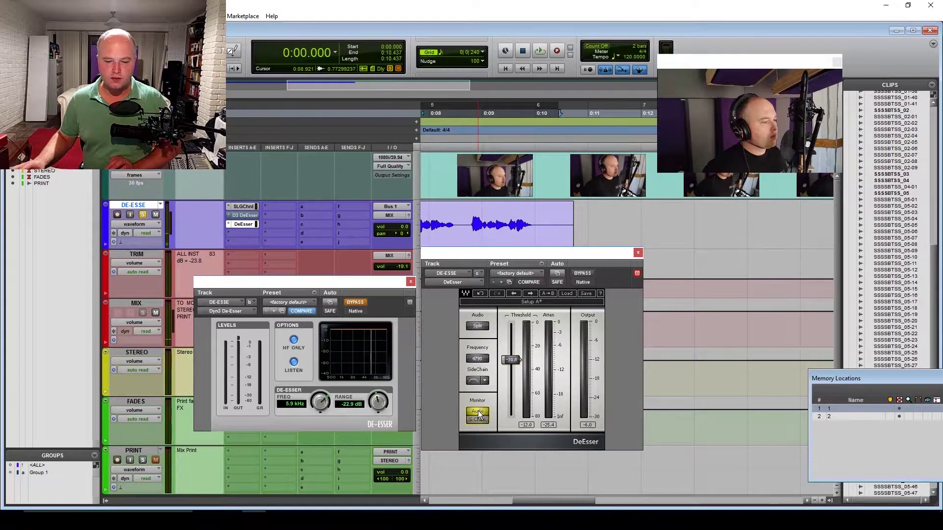
key("space")
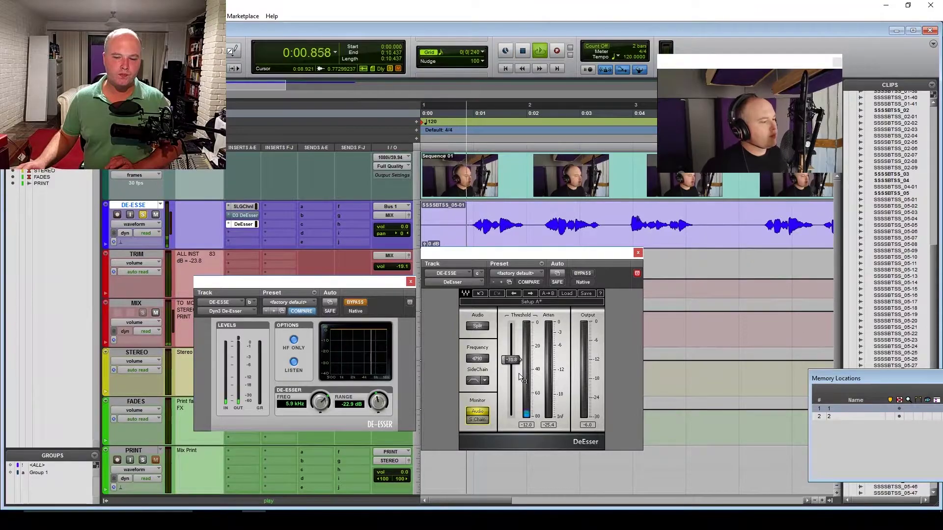
left_click_drag(516, 362, 515, 357)
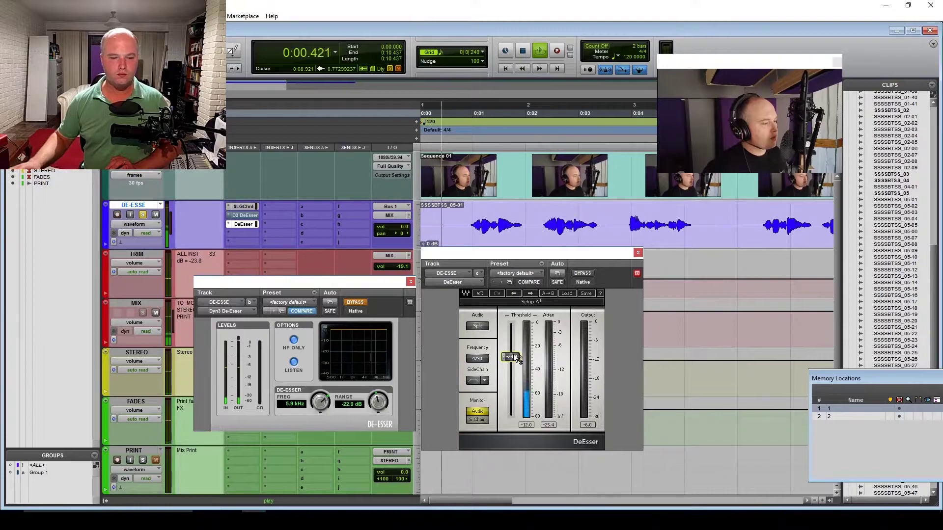
key("space")
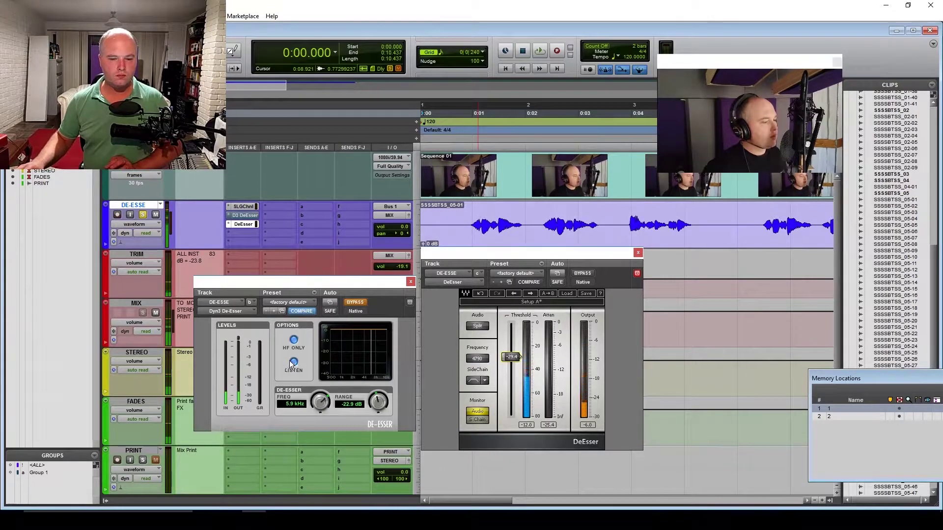
Step: Swap to the Dyn3 De-Esser with the Waves DeEsser bypassed and Listen off, and reduce its range to -3.5 dB during playback
left_click(354, 301)
left_click(583, 274)
key("space")
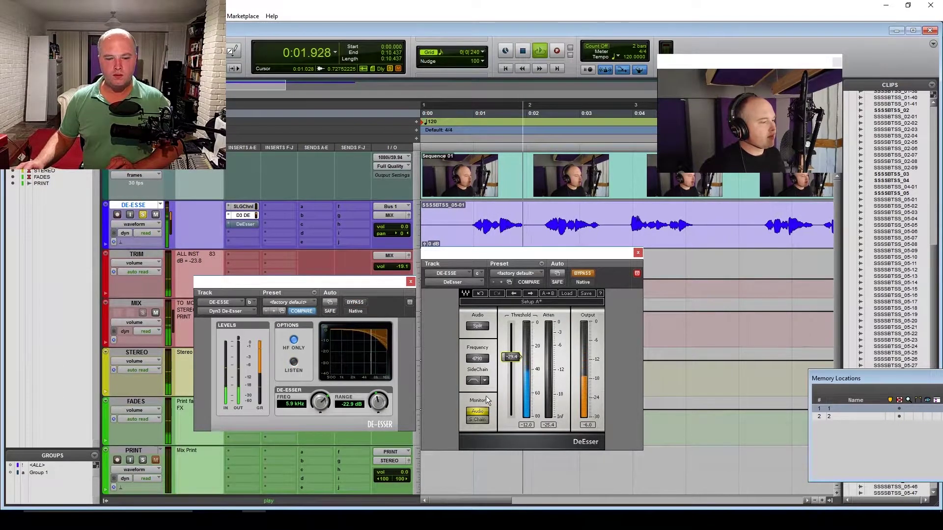
left_click_drag(381, 398, 387, 346)
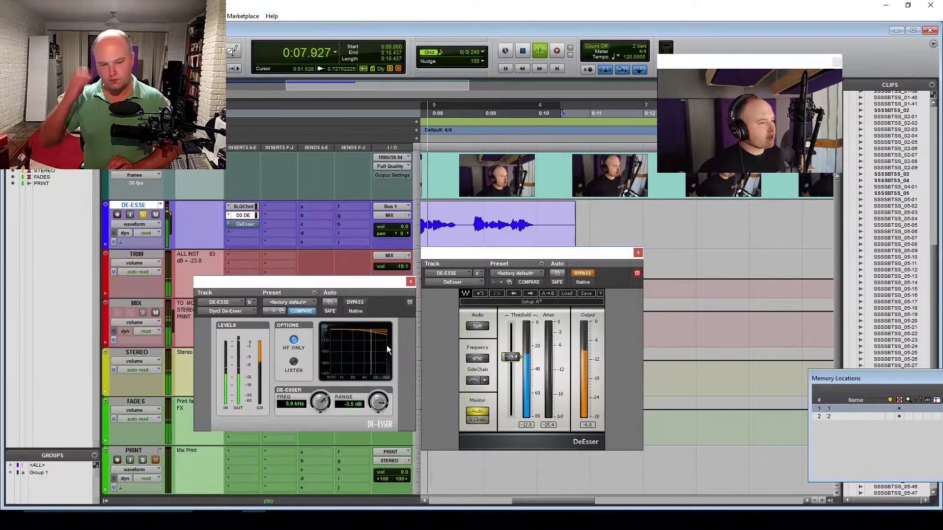
key("space")
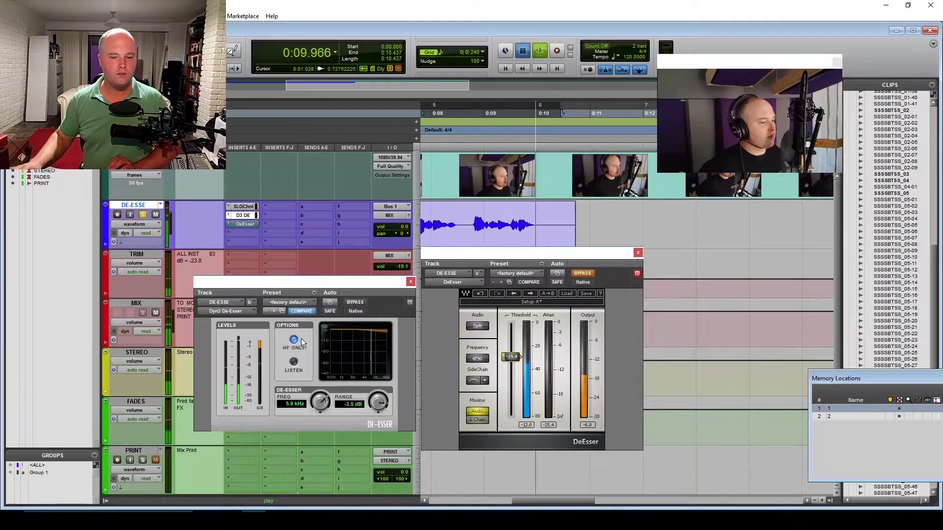
Step: Turn off HF Only on the Dyn3 De-Esser and set its frequency to 4.4 kHz and range to -5.8 dB during playback
key("space")
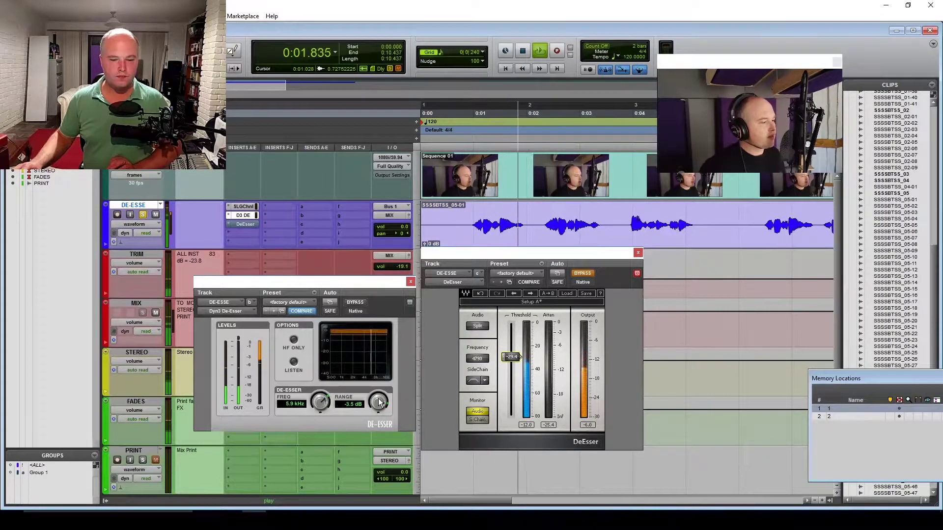
left_click_drag(377, 401, 315, 422)
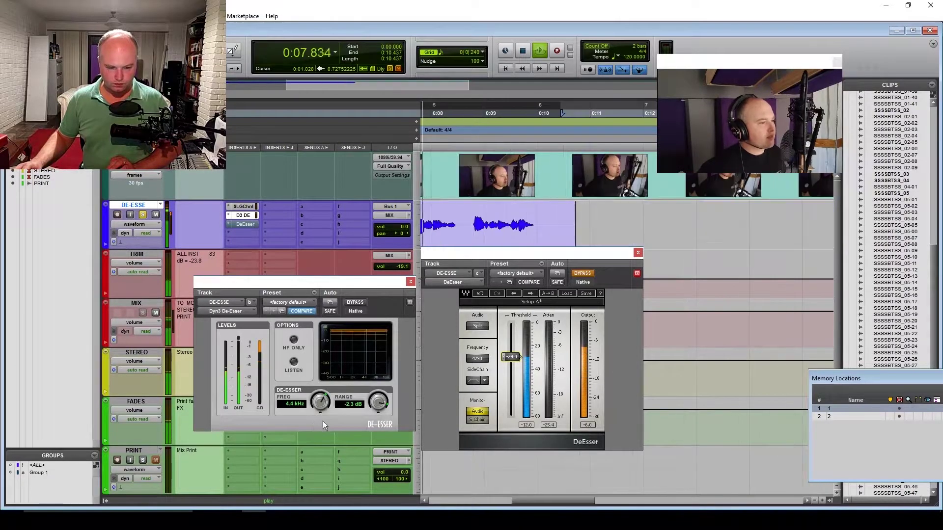
left_click_drag(379, 403, 376, 408)
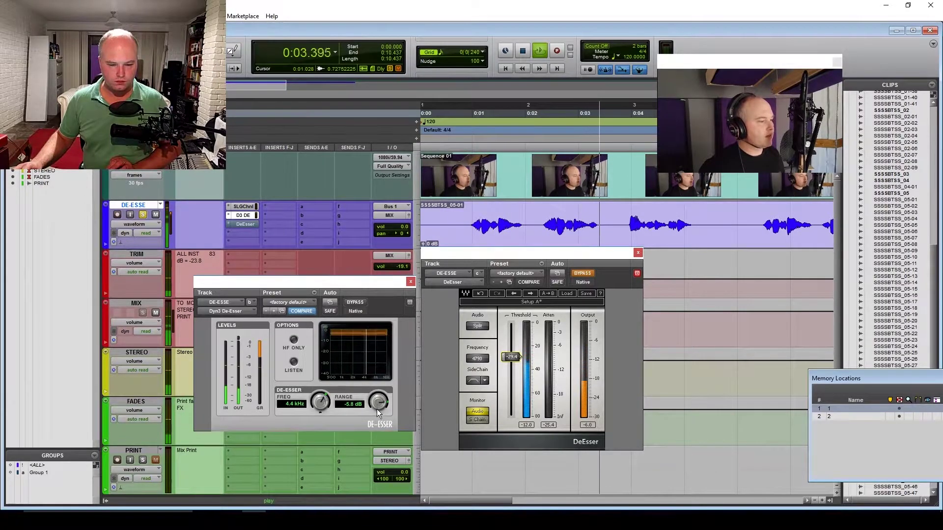
key("space")
Step: Re-enable HF Only on the Dyn3 De-Esser and play the DE-ESSE track from the start
left_click(293, 341)
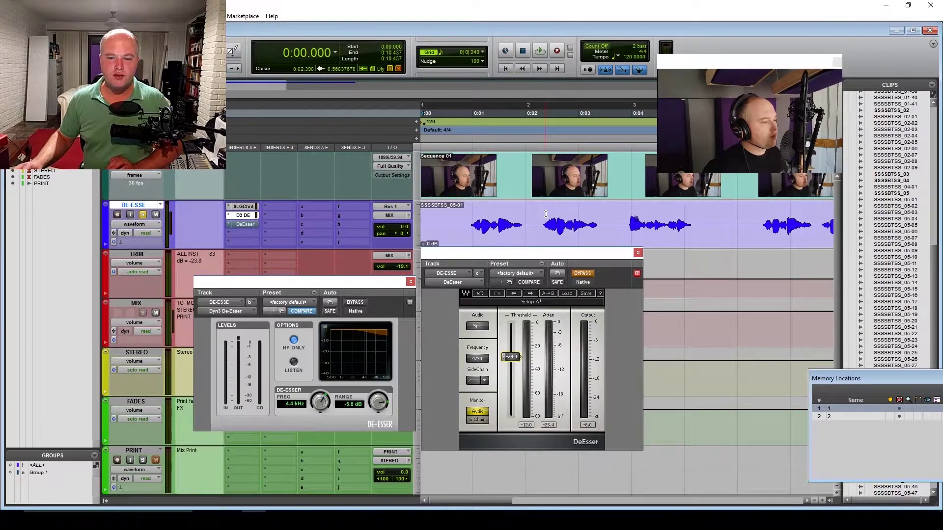
key("space")
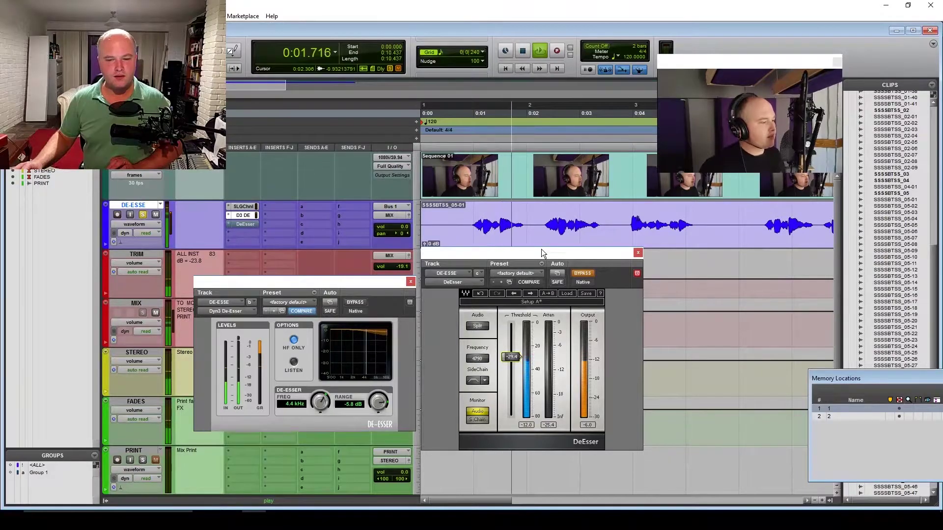
Step: Activate the Waves DeEsser, bypass the Dyn3 De-Esser, and play the DE-ESSE track from the start to compare them
key("space")
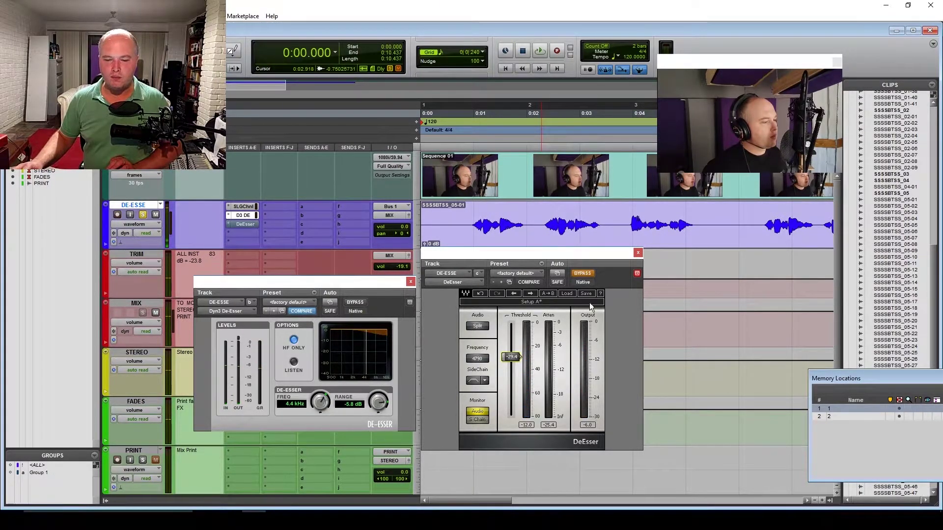
left_click(588, 275)
left_click(355, 303)
key("space")
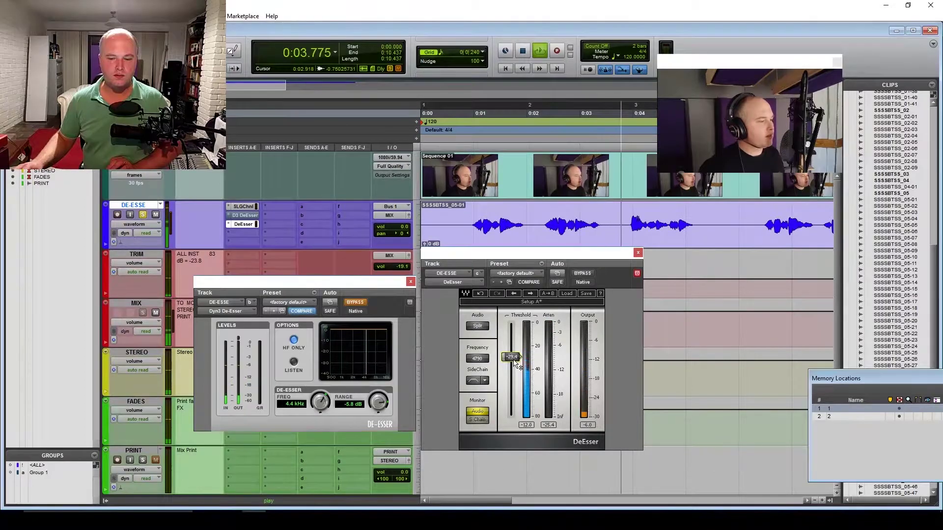
key("space")
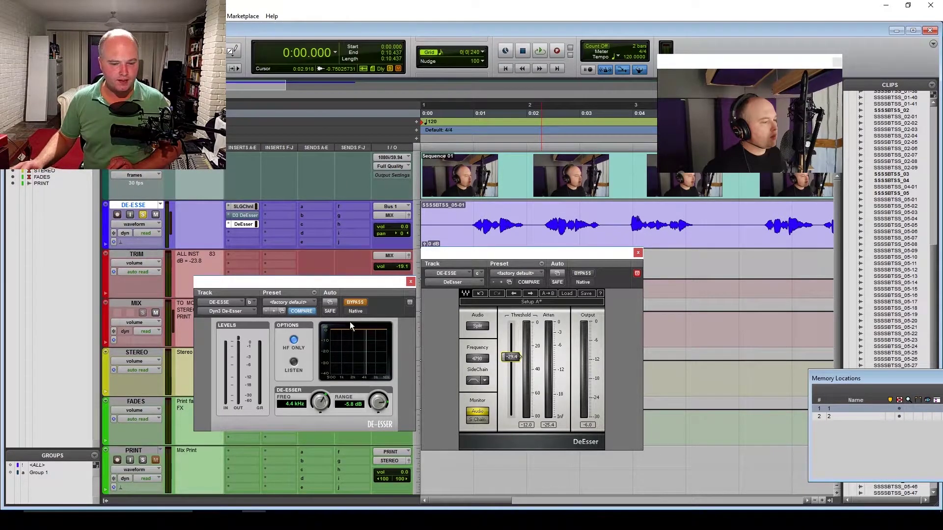
Step: Close the Dyn3 De-Esser, display the CMP track in place of DE-ESSE, and enlarge its track height
left_click(409, 281)
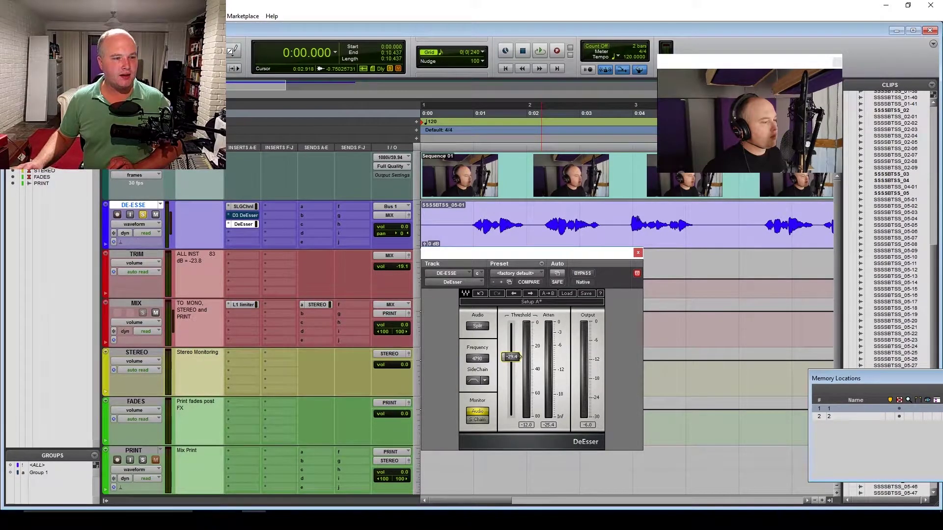
left_click(12, 151)
left_click(13, 145)
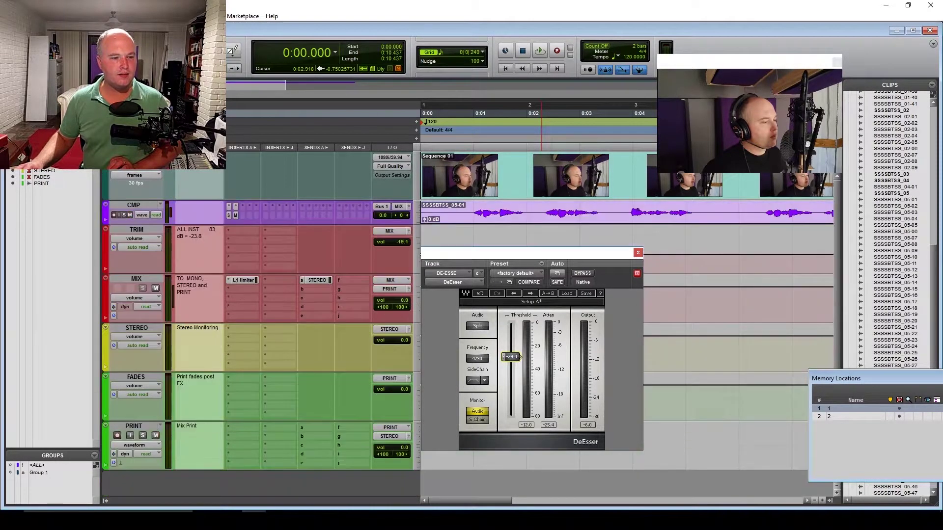
left_click(124, 216)
key("ctrl+Up")
Step: Open the CMP track's Metric Halo ChannelStrip clear of the video window and set its compressor threshold to -15.49 during playback
left_click(250, 208)
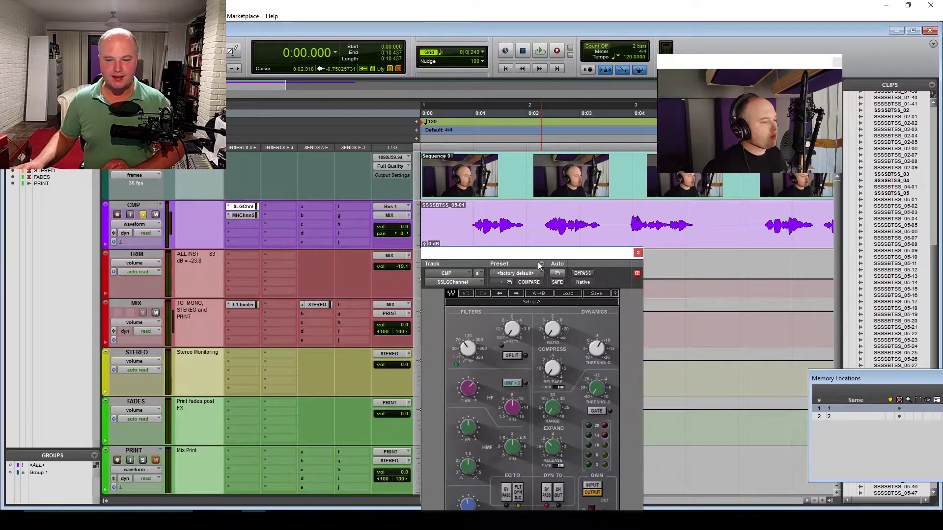
left_click(638, 253)
left_click(243, 215)
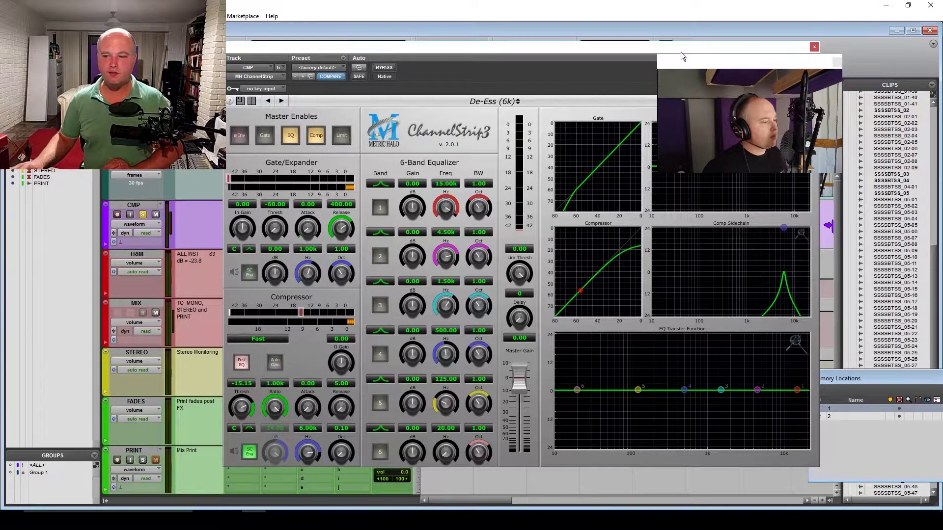
left_click_drag(699, 67, 779, 37)
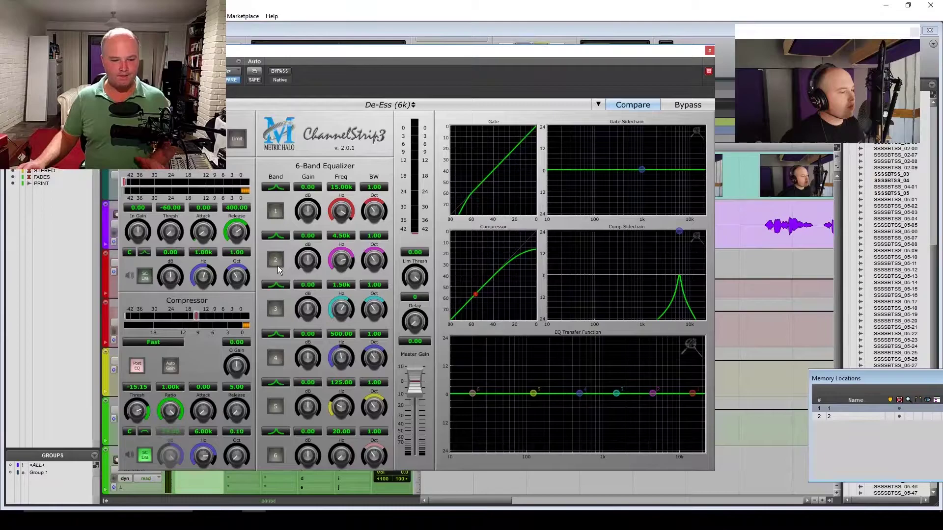
key("space")
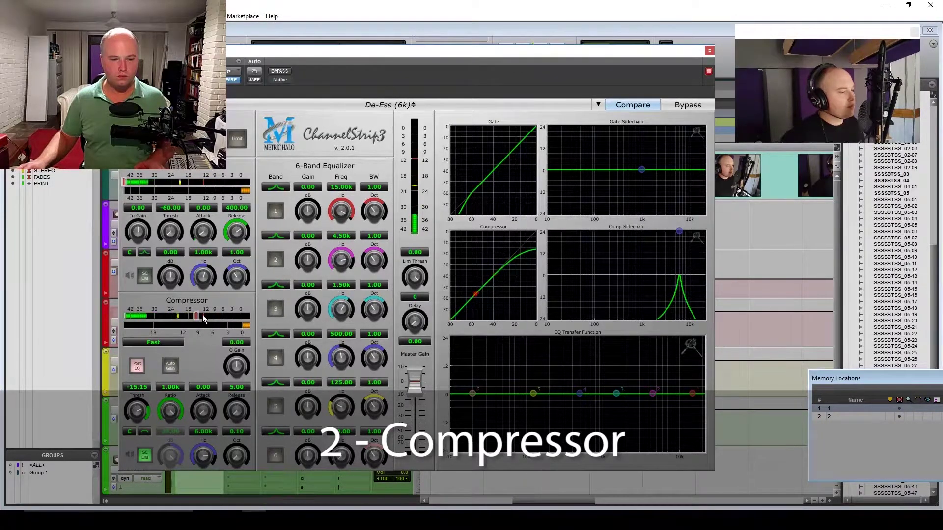
left_click_drag(203, 316, 200, 316)
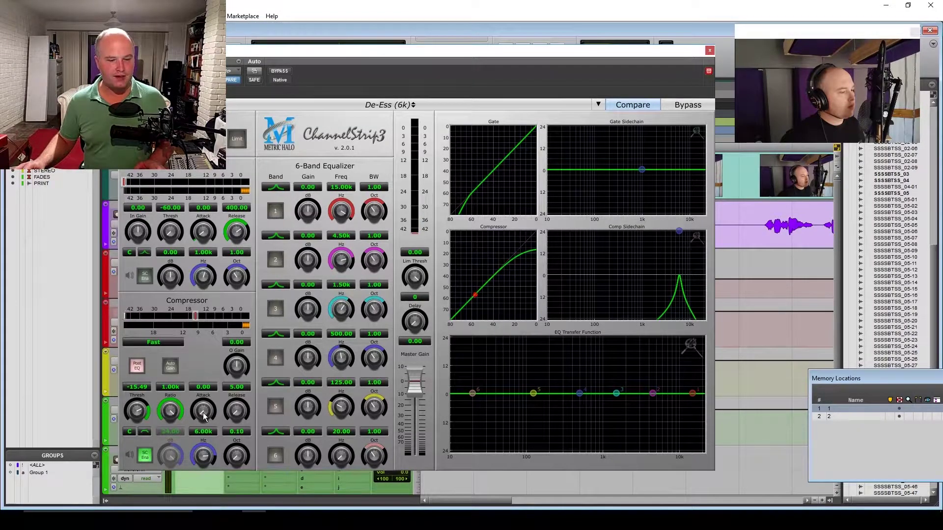
Step: Audition the ChannelStrip compressor's attack at 29.93 and 6.31, and return it to 0.00 during playback
left_click_drag(203, 415, 212, 397)
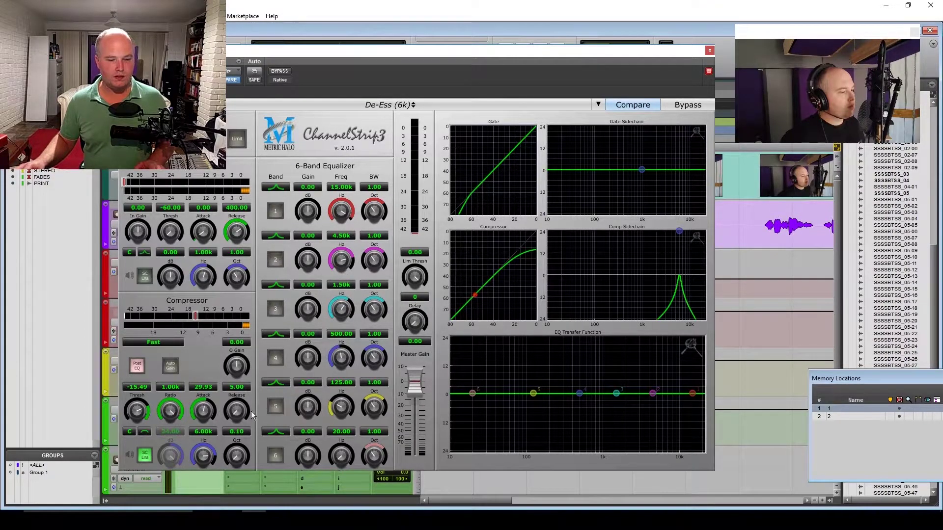
key("space")
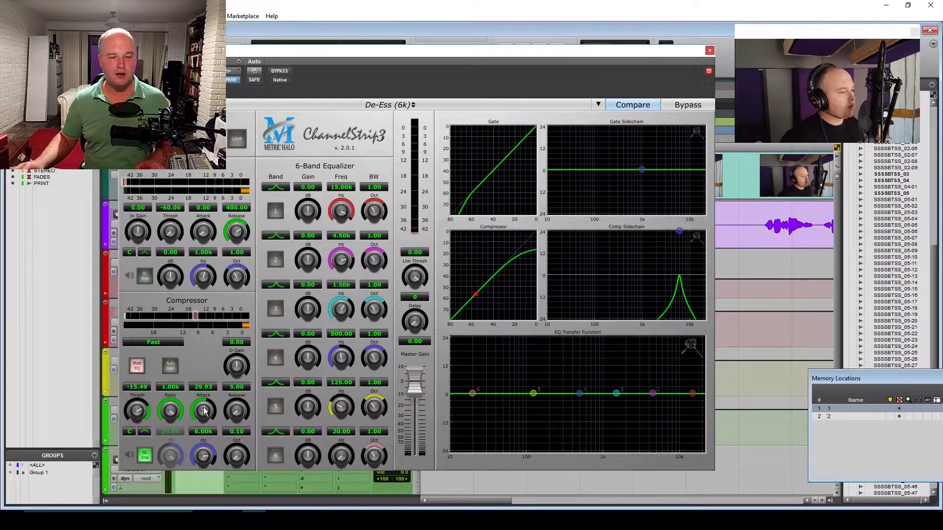
scroll(205, 414, "down", 5)
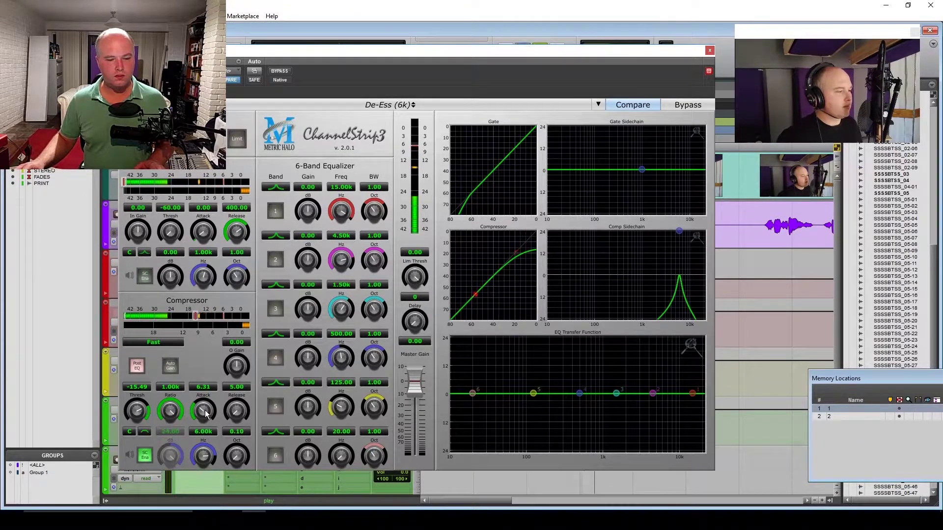
left_click_drag(204, 412, 205, 442)
key("space")
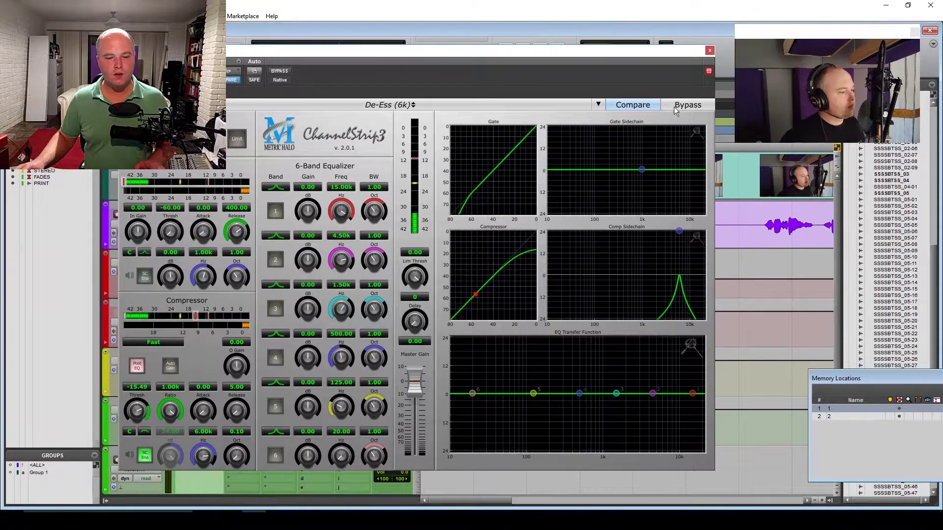
Step: Display the MULT track in place of CMP, bypass its second C4 insert, and open the first C4 with it active
left_click(709, 51)
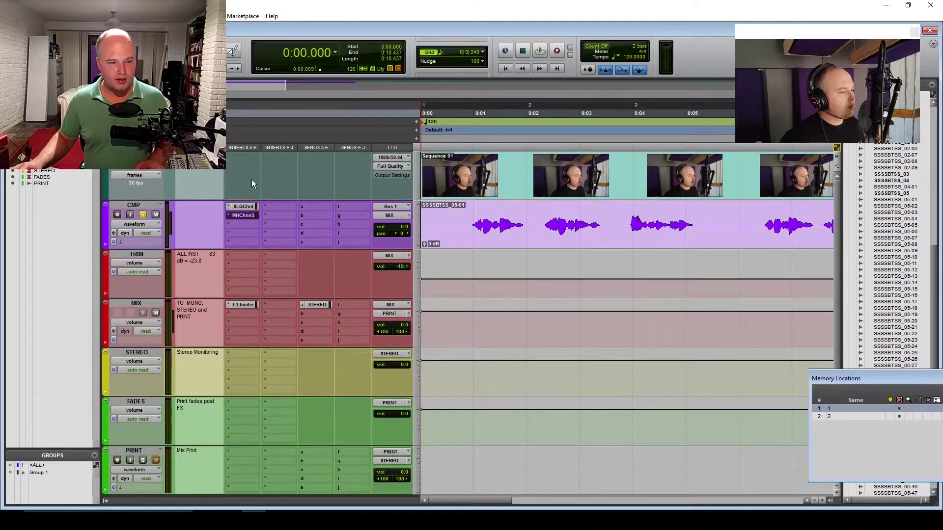
left_click(137, 214)
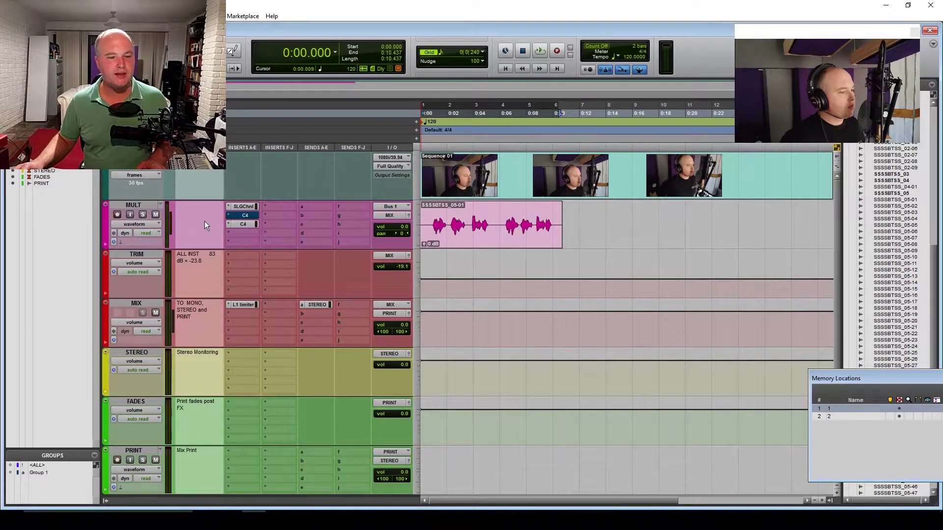
left_click(243, 224)
left_click(392, 46)
left_click_drag(246, 225, 245, 214)
left_click(245, 215)
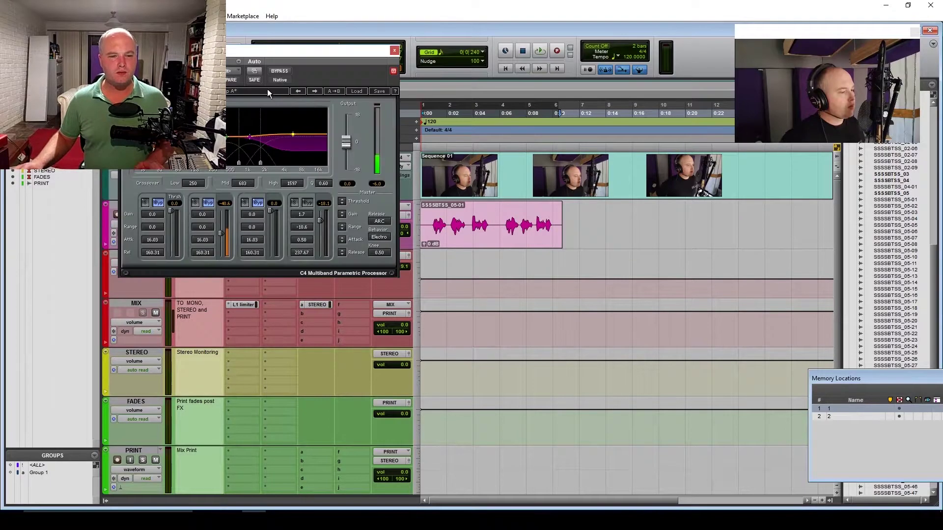
left_click_drag(248, 53, 491, 234)
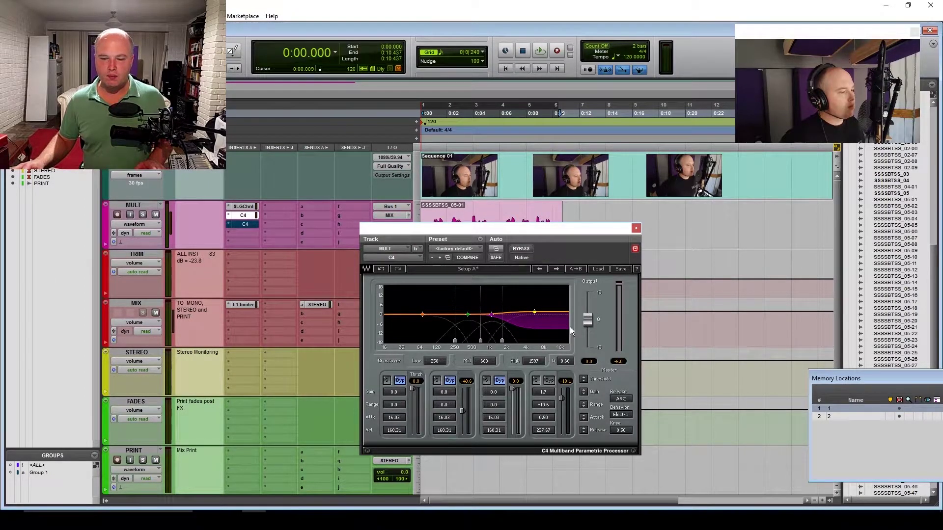
Step: Solo and play the MULT track, and reset the C4's high-band gain to 0.0 for another playback
key("shift+s")
key("space")
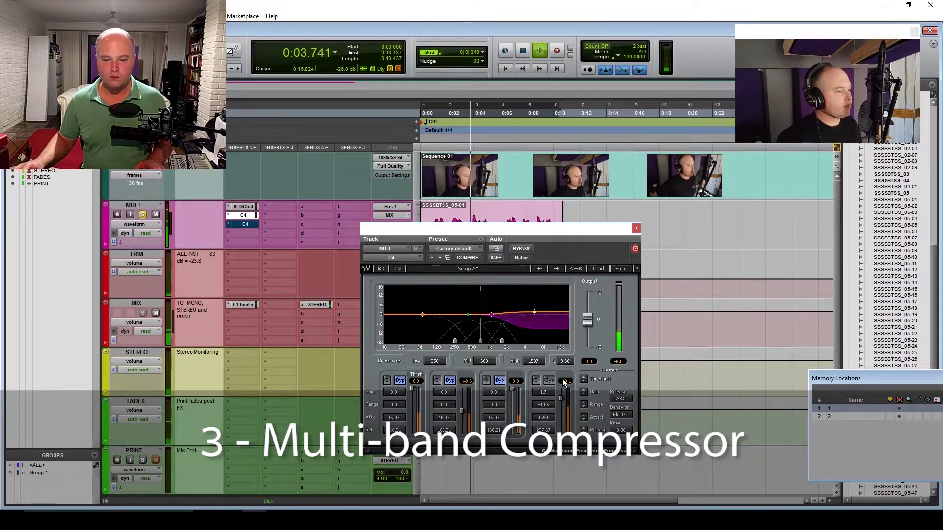
key("space")
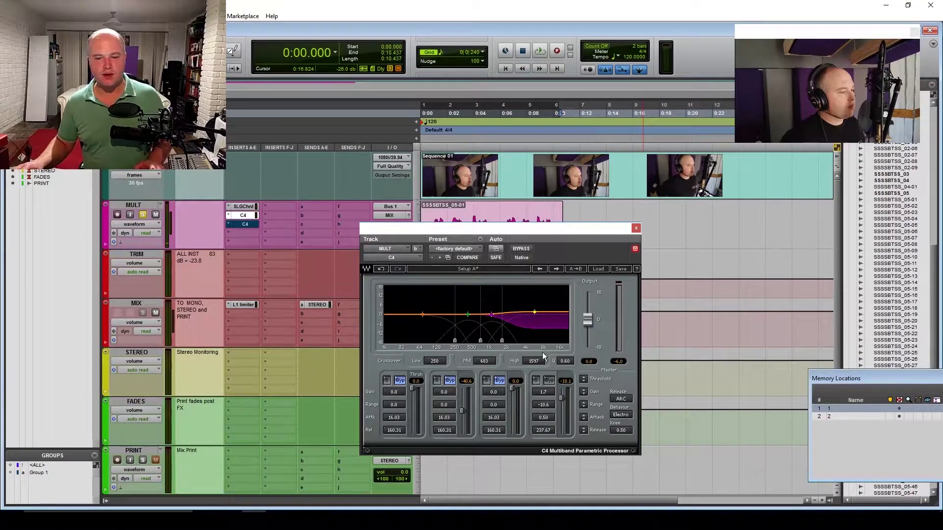
left_click(546, 391, "alt")
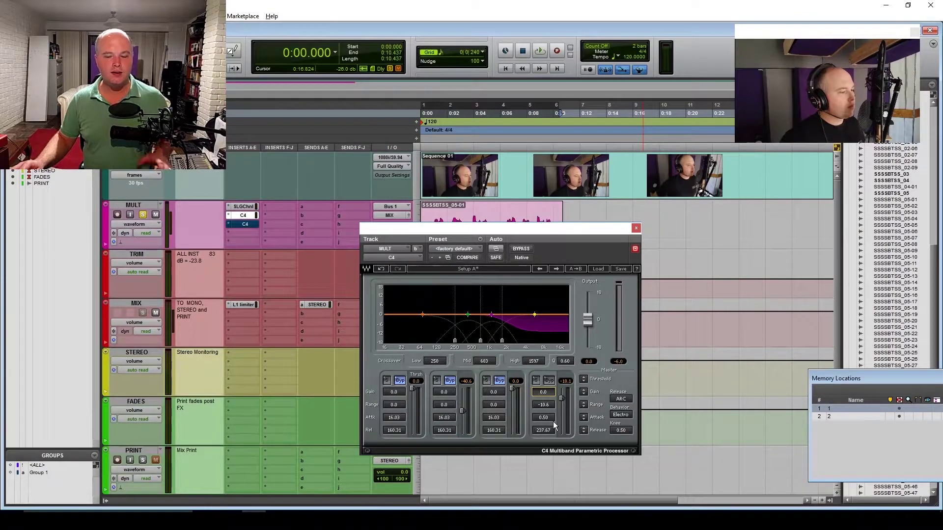
key("space")
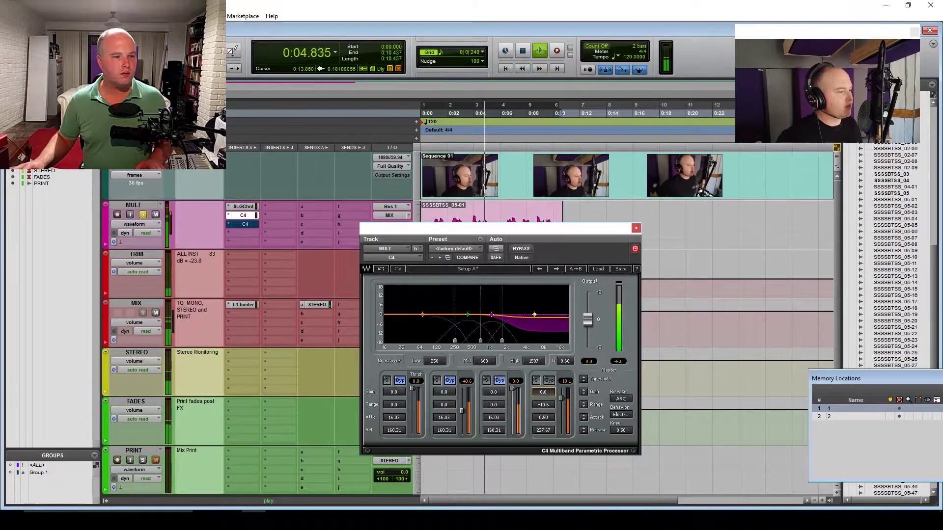
Step: Show the DE-ESSE, CMP and MULT tracks together at a smaller height and hide the floating plug-in window
scroll(255, 344, "up", 1)
scroll(560, 113, "up", 1)
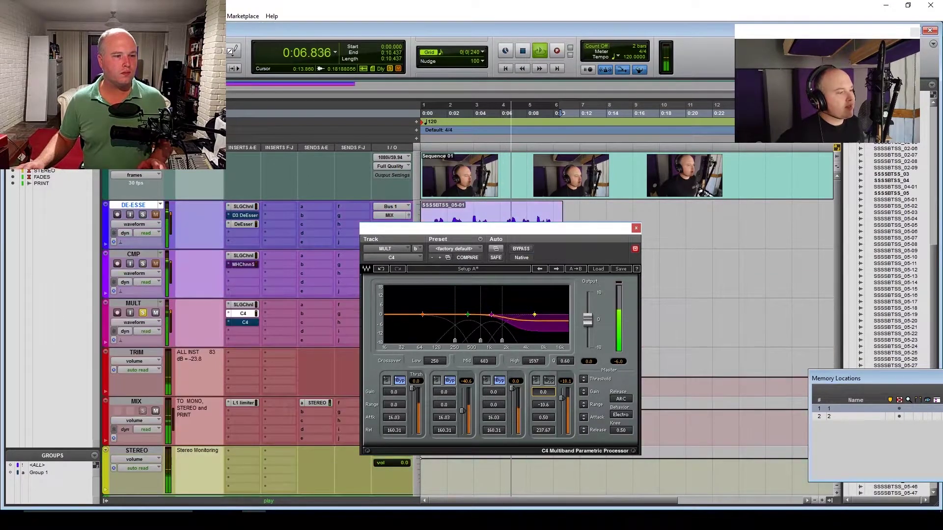
key("ctrl+alt+Down")
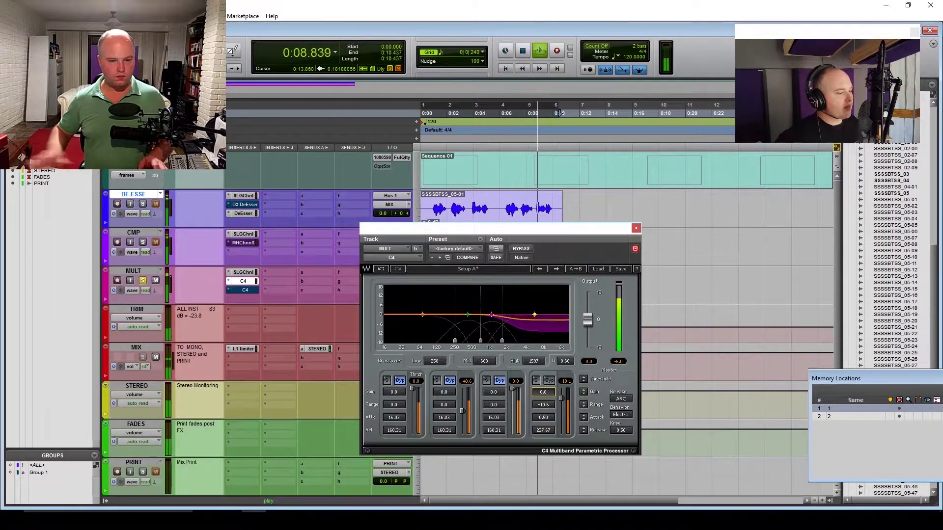
key("space")
key("ctrl+alt+w")
Step: Compare the processed voice by soloing and playing CMP, MULT and DE-ESSE in turn, finishing with MULT soloed
left_click(142, 242)
key("space")
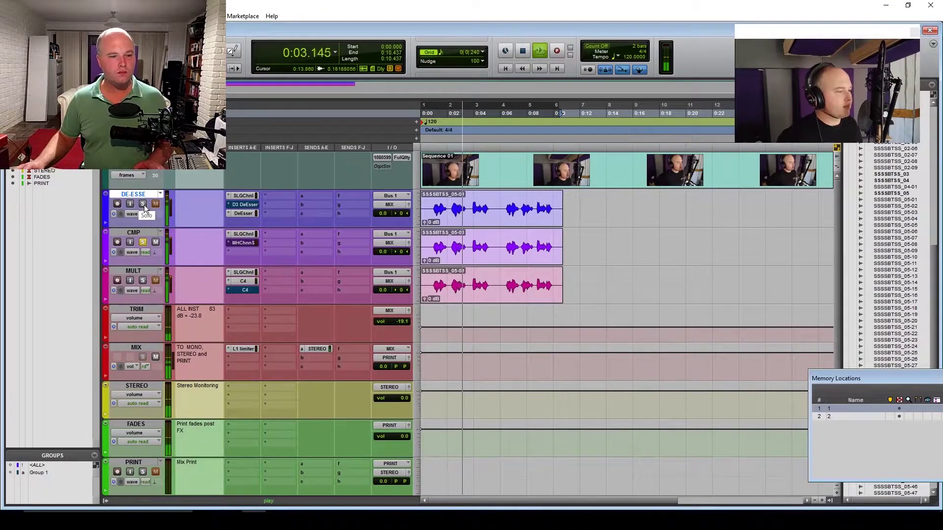
key("space")
left_click(143, 280)
key("space")
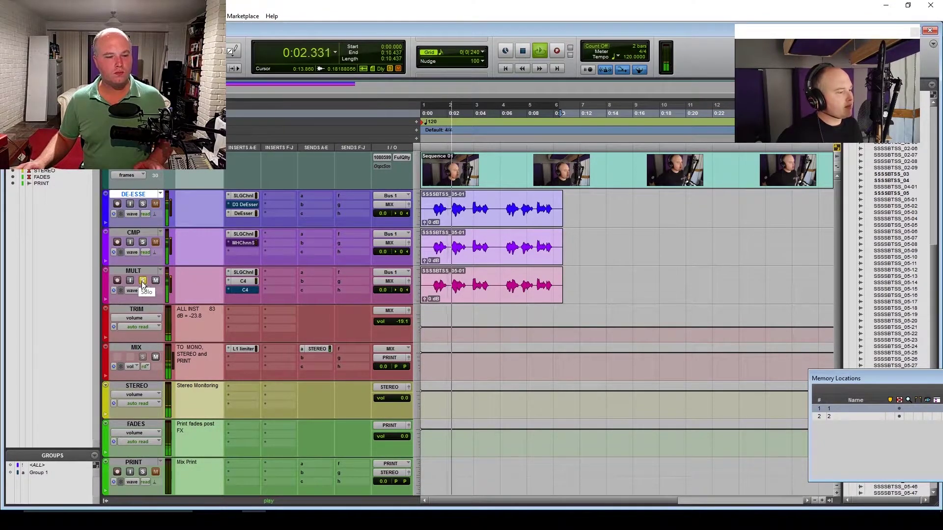
key("space")
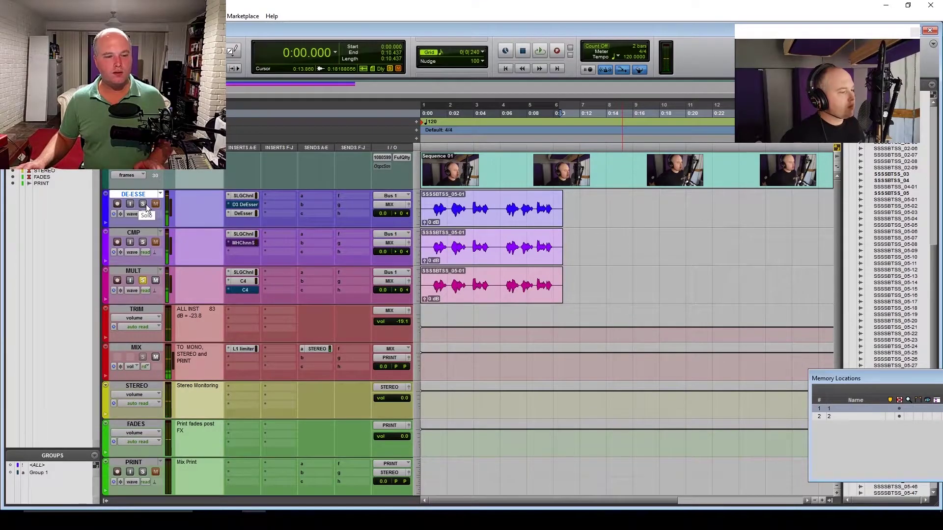
left_click(142, 203)
key("space")
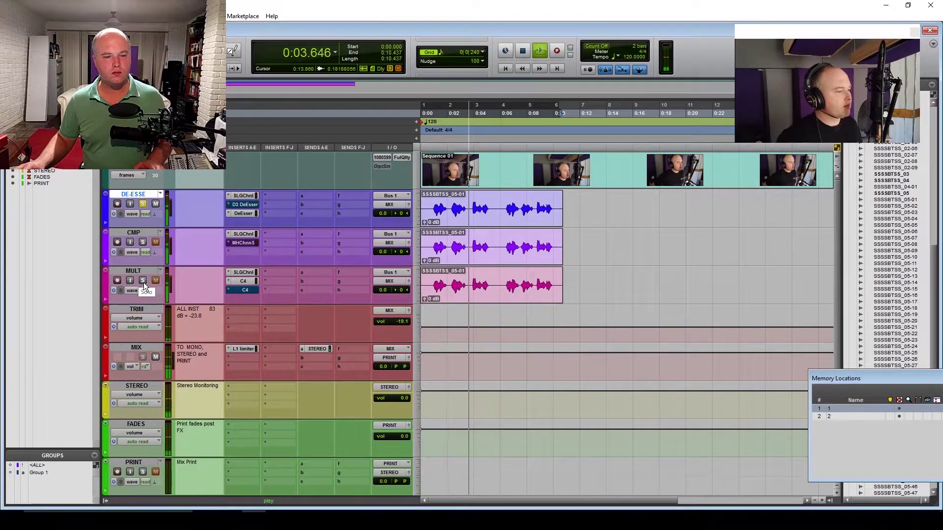
left_click(142, 281)
key("space")
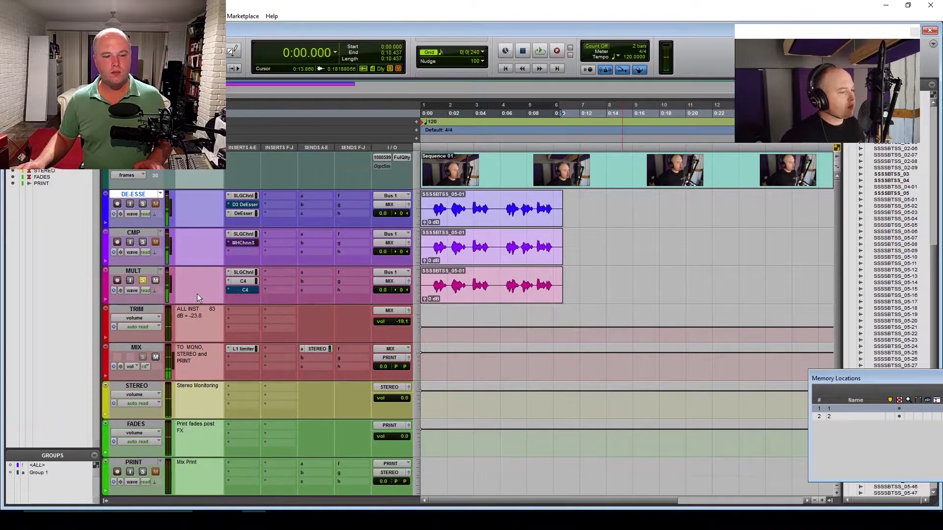
Step: Reopen the MULT track's C4, audition its high-band range at -6.9 and -9.5, and set it to -10.1 during playback
left_click(244, 281)
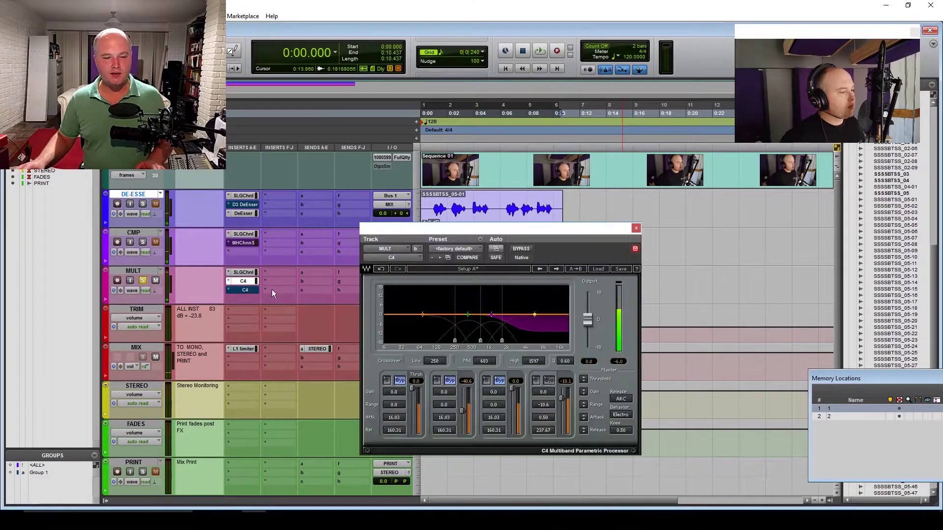
left_click_drag(547, 409, 546, 398)
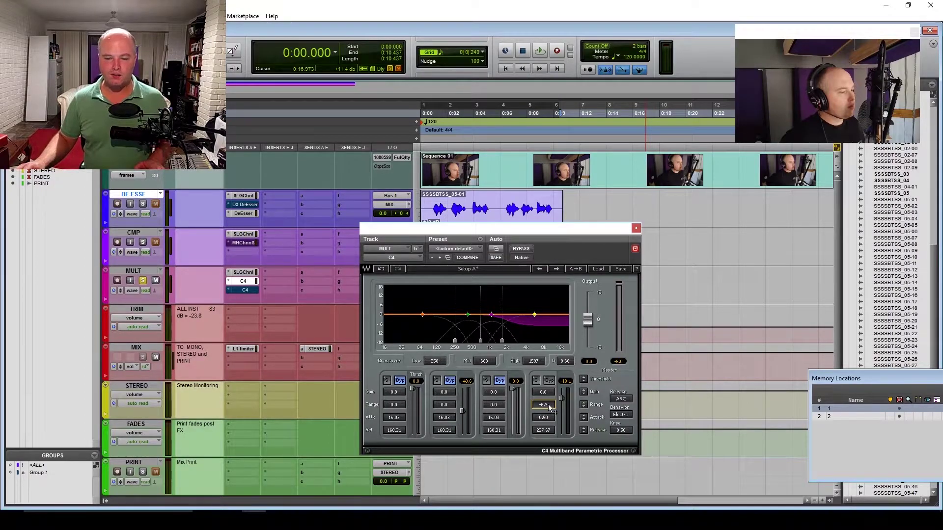
key("space")
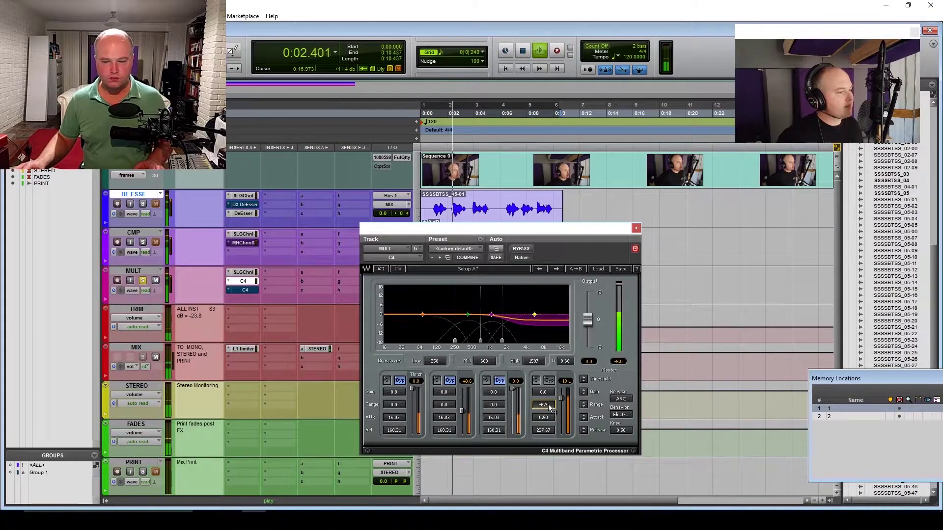
key("space")
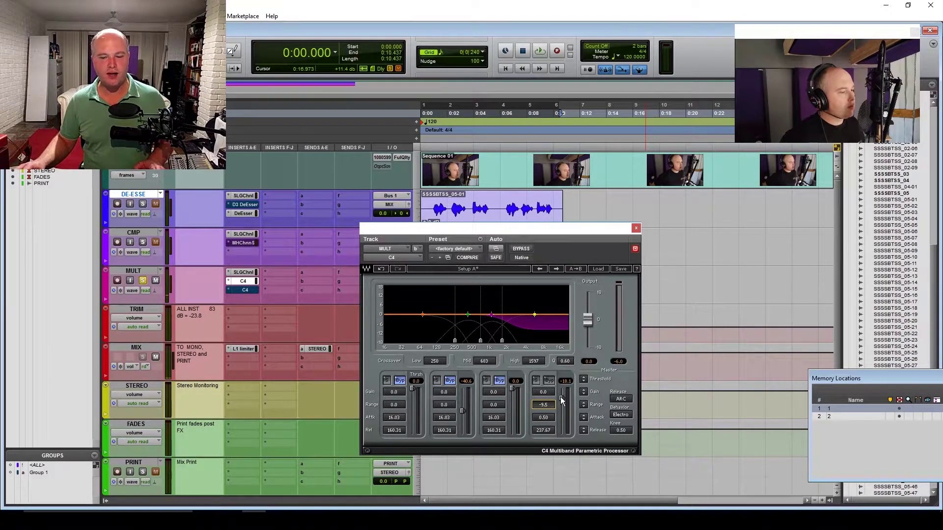
key("space")
left_click_drag(562, 400, 549, 409)
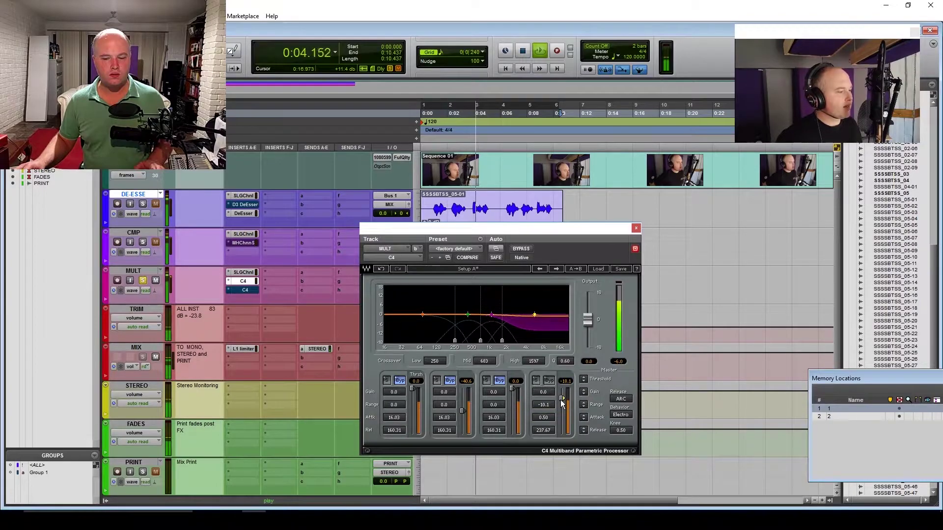
key("space")
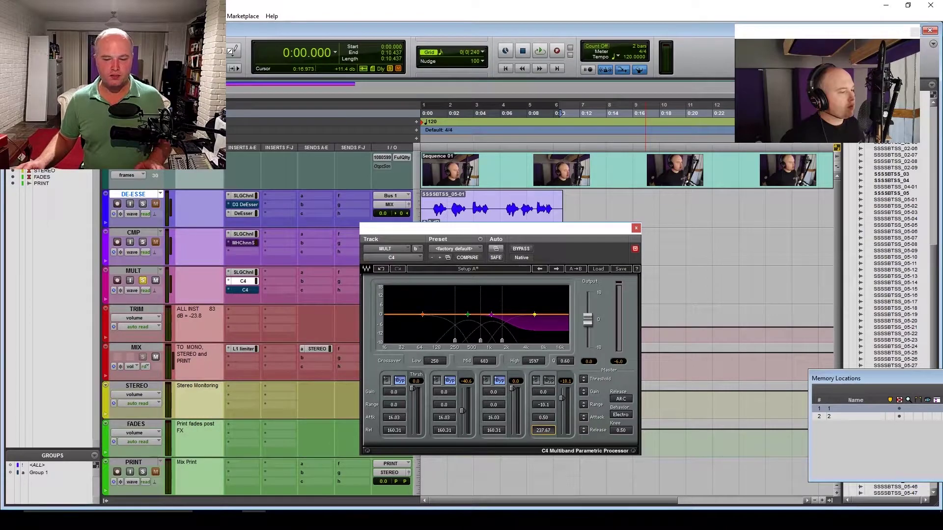
Step: Adjust the C4's high band to release 205.57, range -11.4 and threshold -17.5 while auditioning the MULT track
left_click_drag(550, 433, 549, 454)
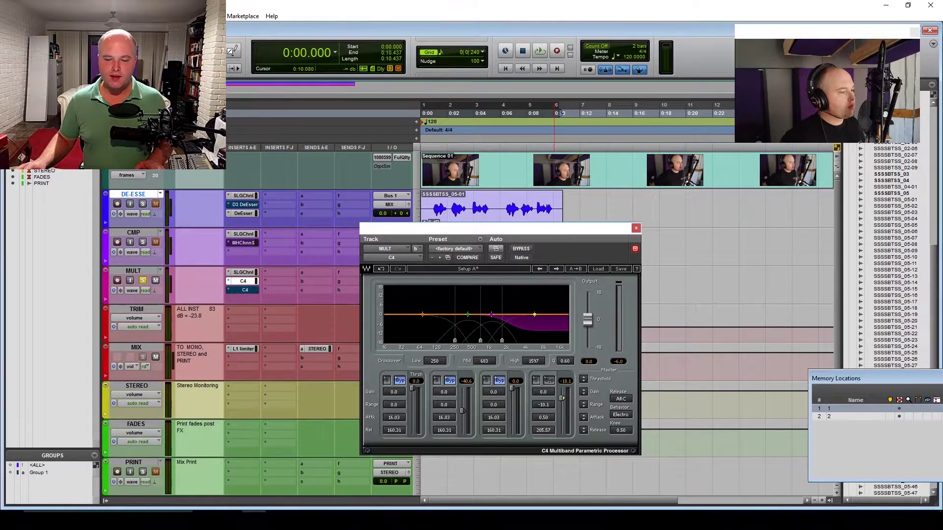
key("space")
left_click_drag(562, 402, 544, 408)
key("space")
key("space")
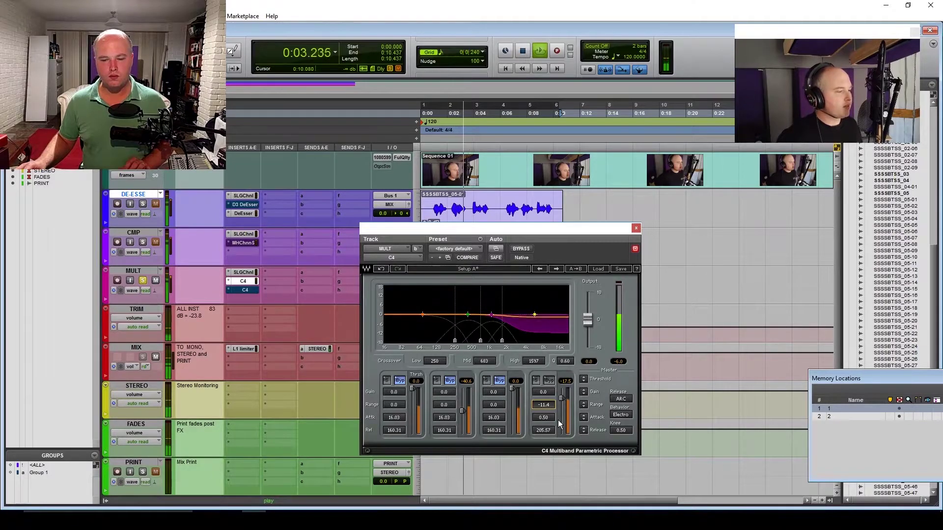
key("space")
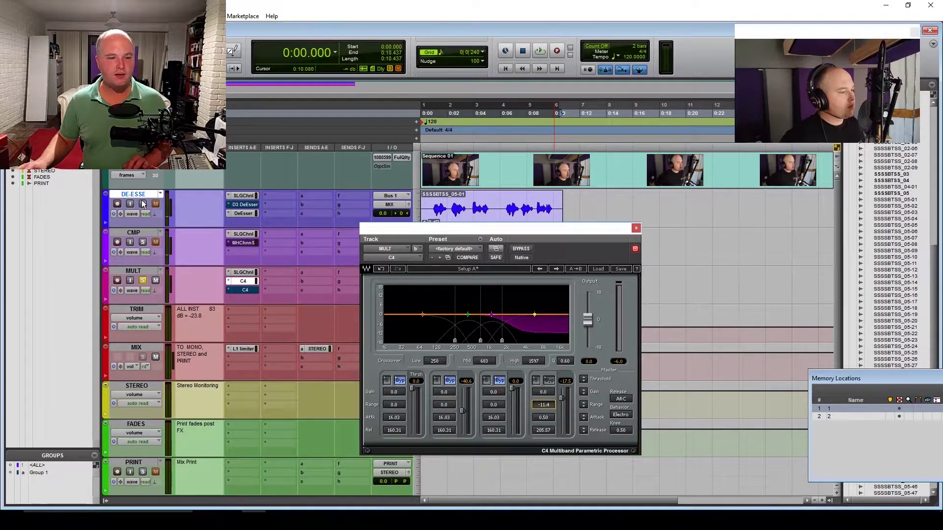
Step: Raise the high band's gain to 1.7 in the C4 and audition the make-up gain on the MULT track
key("space")
key("space")
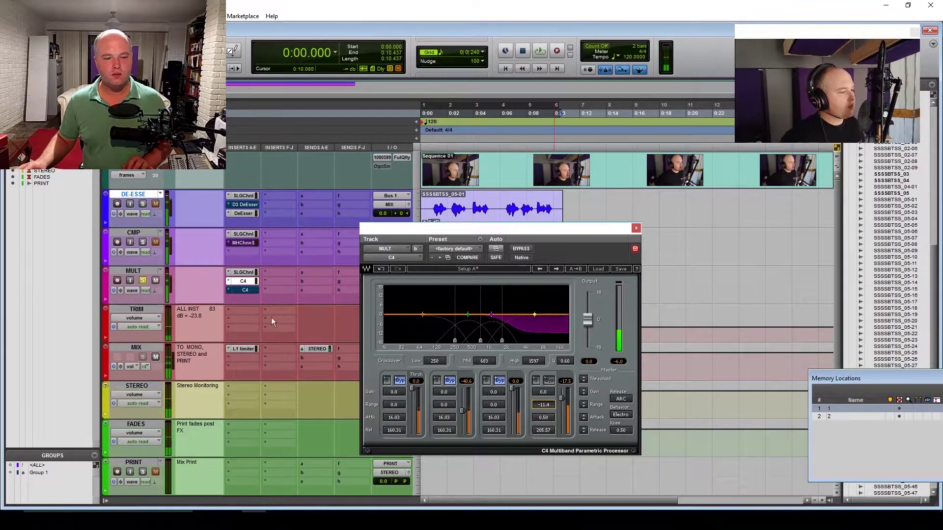
key("space")
key("space")
left_click_drag(548, 394, 548, 386)
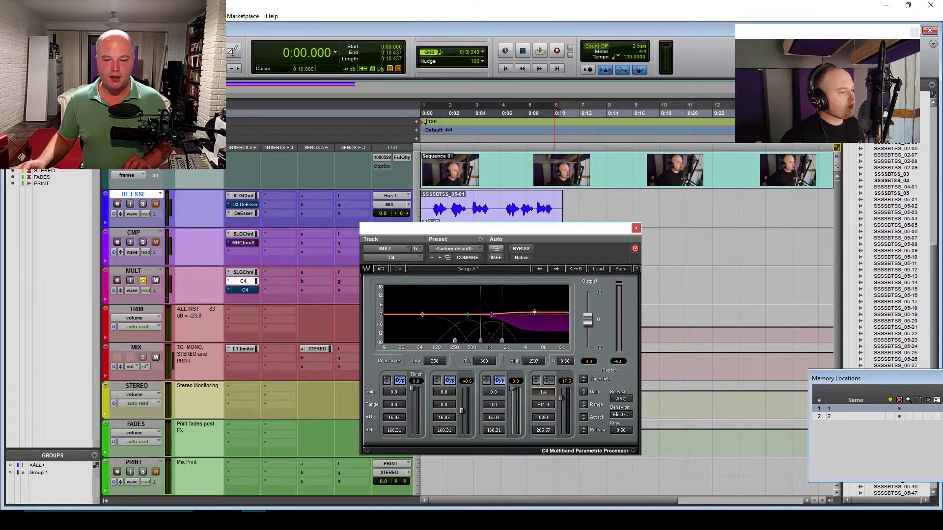
key("space")
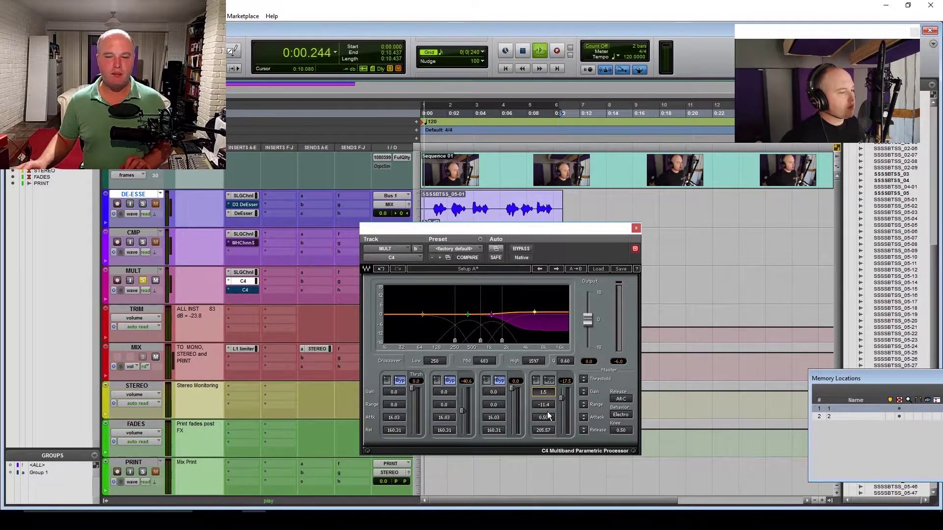
left_click_drag(549, 392, 548, 393)
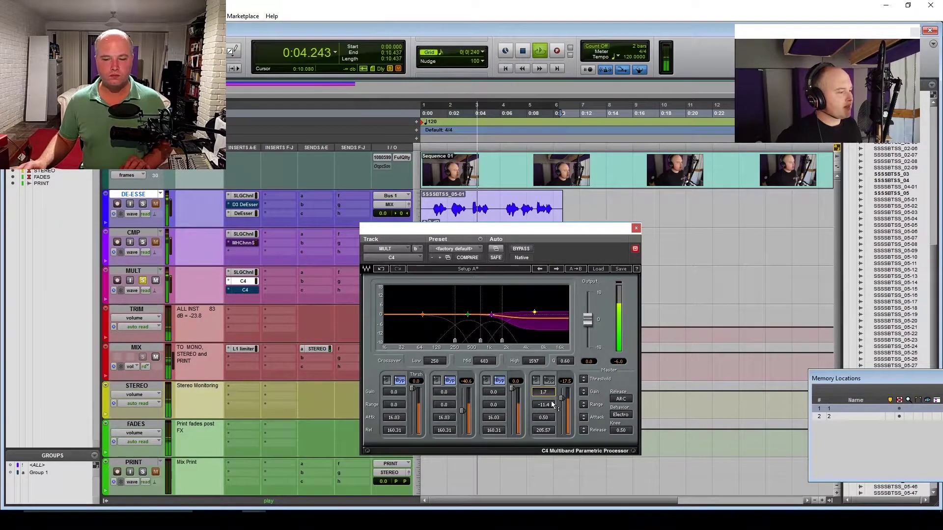
key("space")
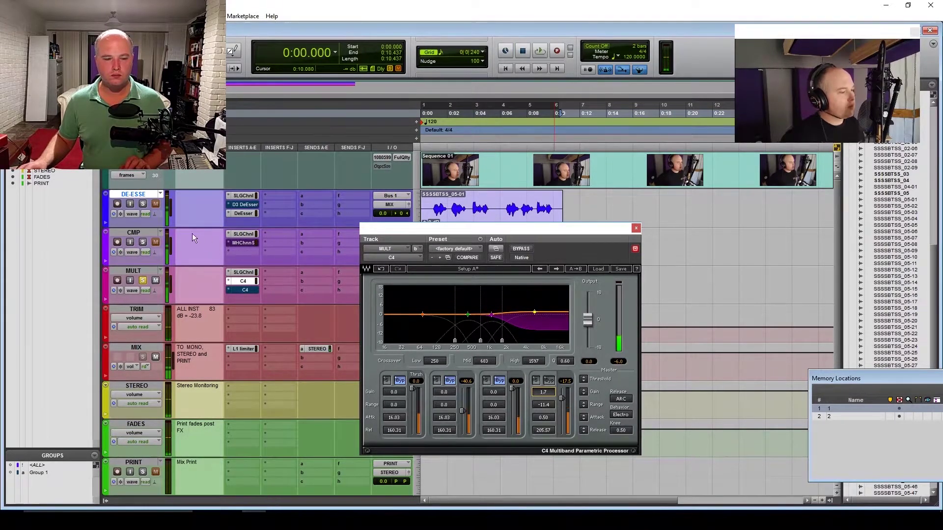
Step: Compare DE-ESSE against MULT by soloing and playing each in turn, ending with MULT soloed
left_click(143, 203)
key("space")
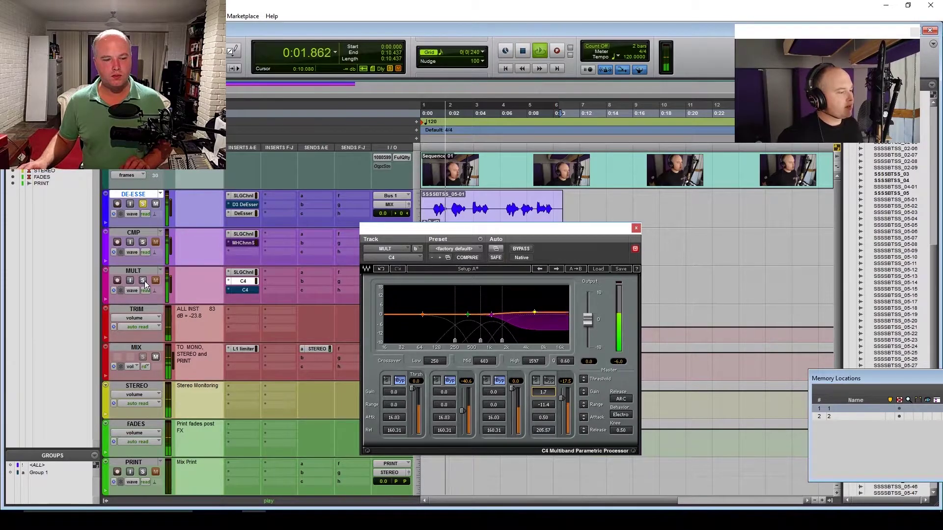
key("space")
left_click(142, 281)
key("space")
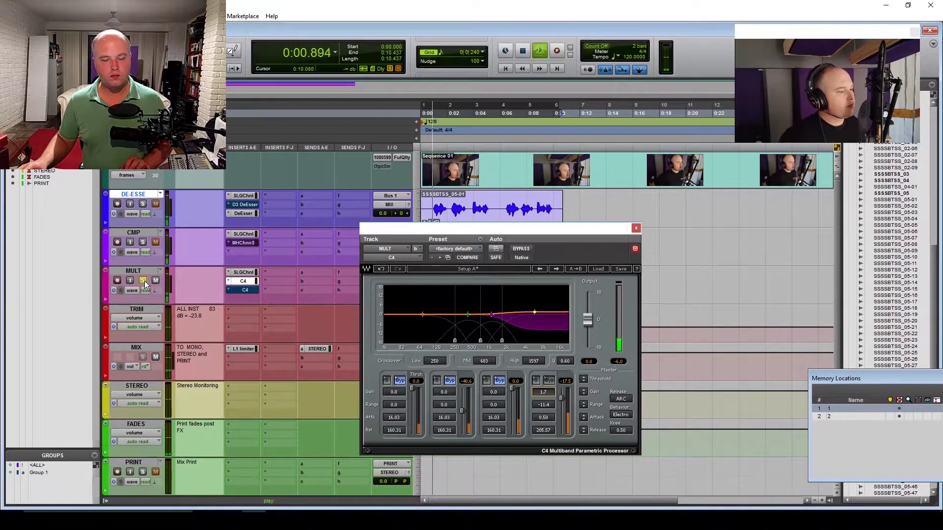
key("space")
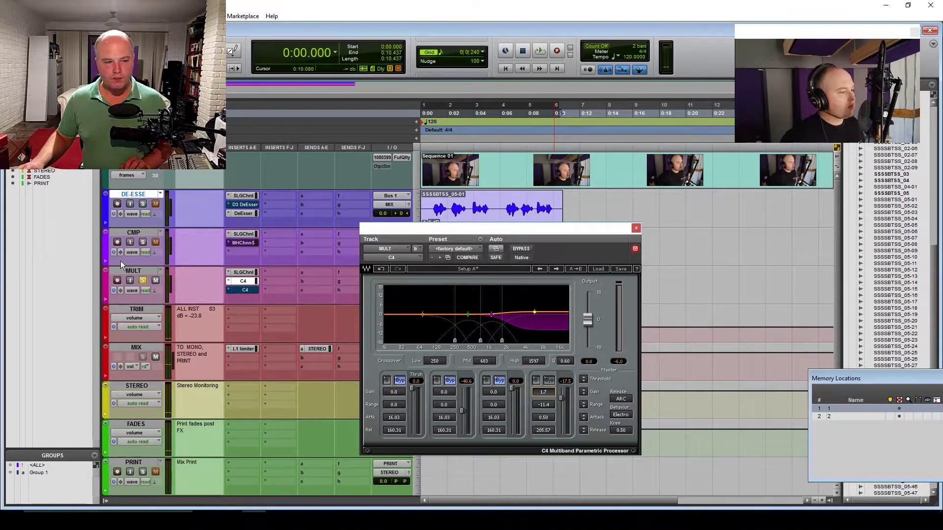
Step: Bypass MULT's first C4, open the second C4, and set its high-mid band threshold to -19.0 while auditioning
left_click(245, 282, "ctrl")
left_click(243, 290)
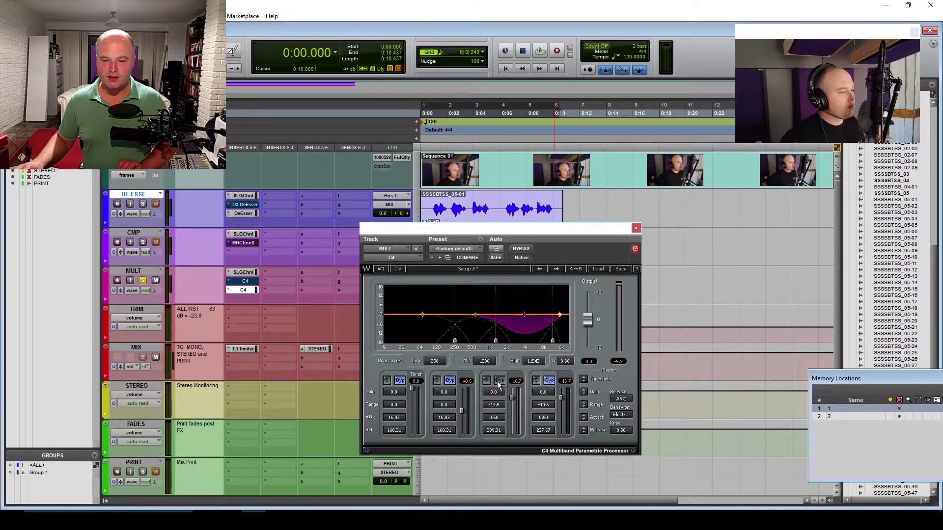
key("space")
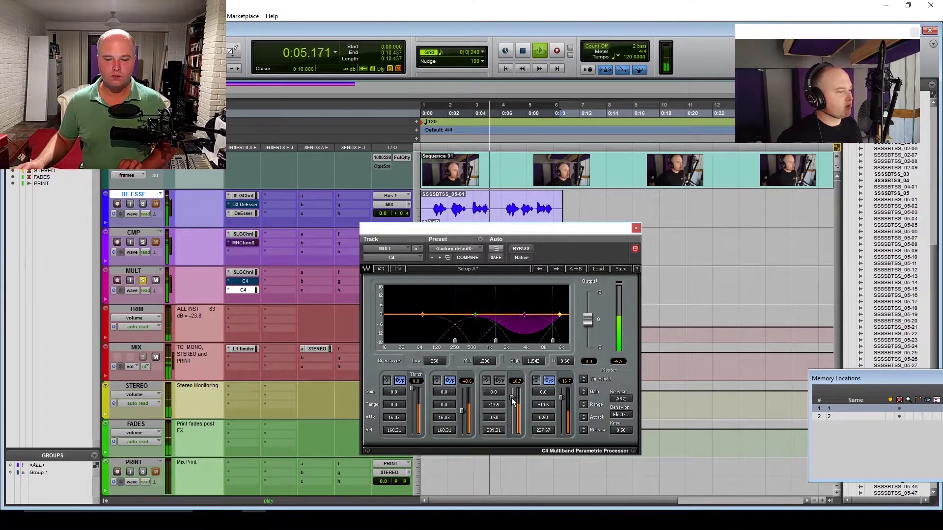
key("space")
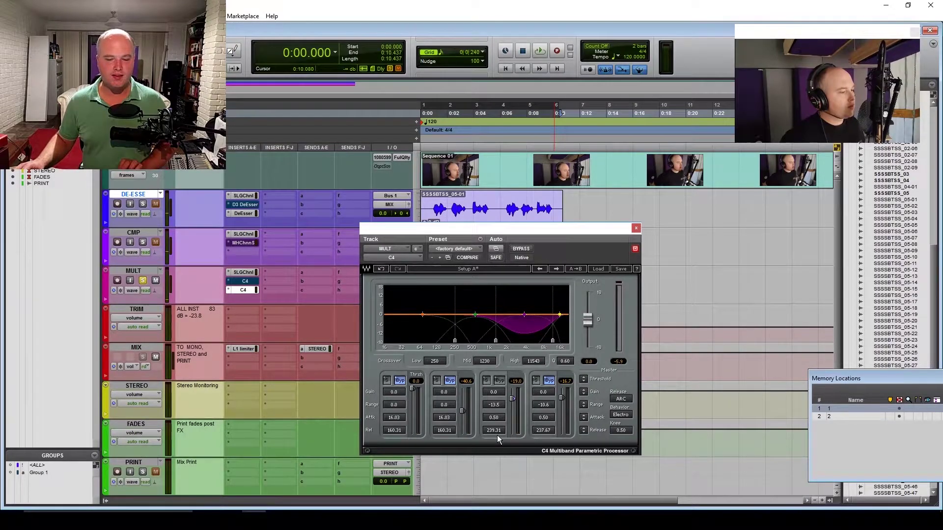
key("space")
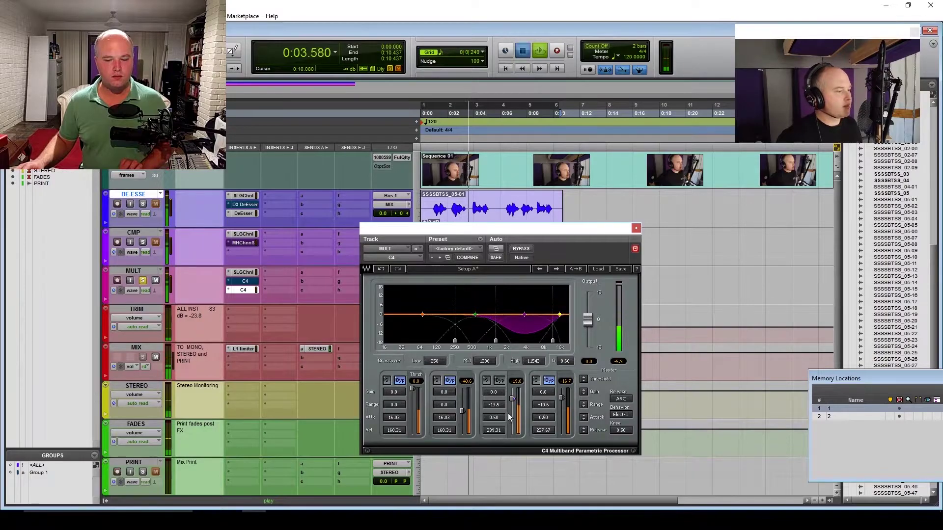
key("space")
Step: Set the second C4's high-mid band to range -13.9, gain 1.3, threshold -21.5 and release 164.80, playing the track between changes
left_click_drag(493, 404, 493, 407)
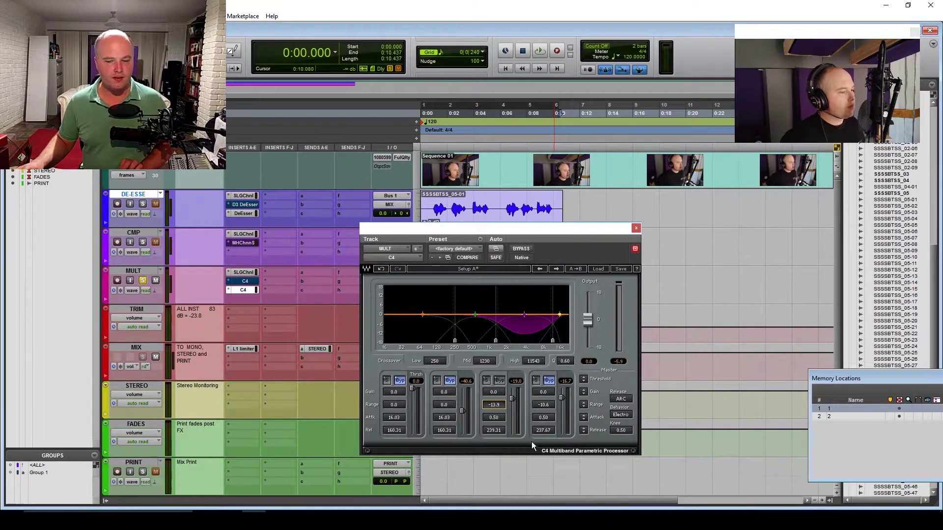
key("space")
left_click_drag(500, 397, 500, 390)
key("space")
key("space")
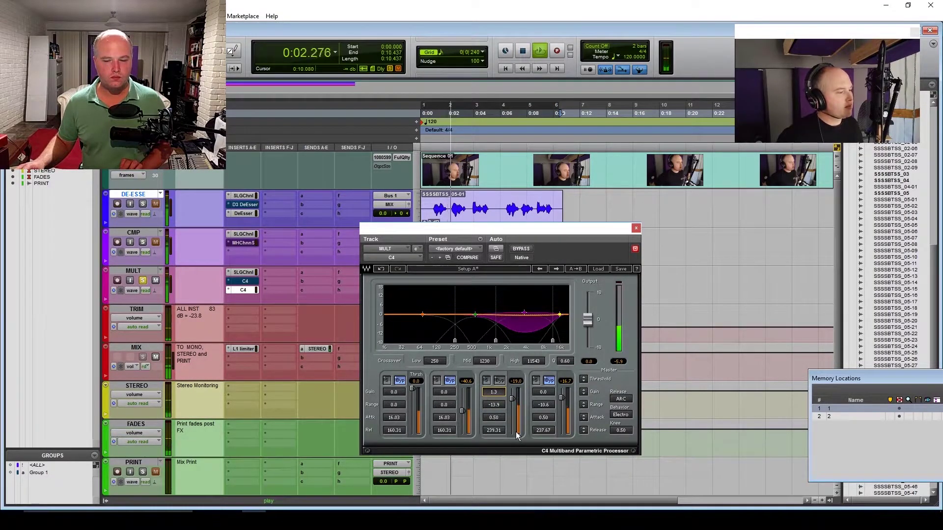
left_click_drag(516, 402, 516, 404)
key("space")
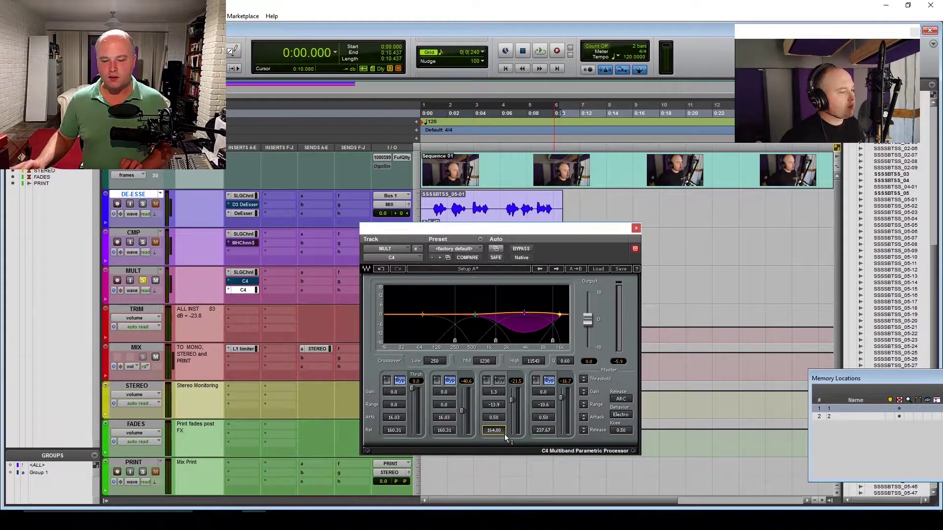
Step: Lower the high-mid band's threshold to -24.9 in the second C4 and audition the voice
key("space")
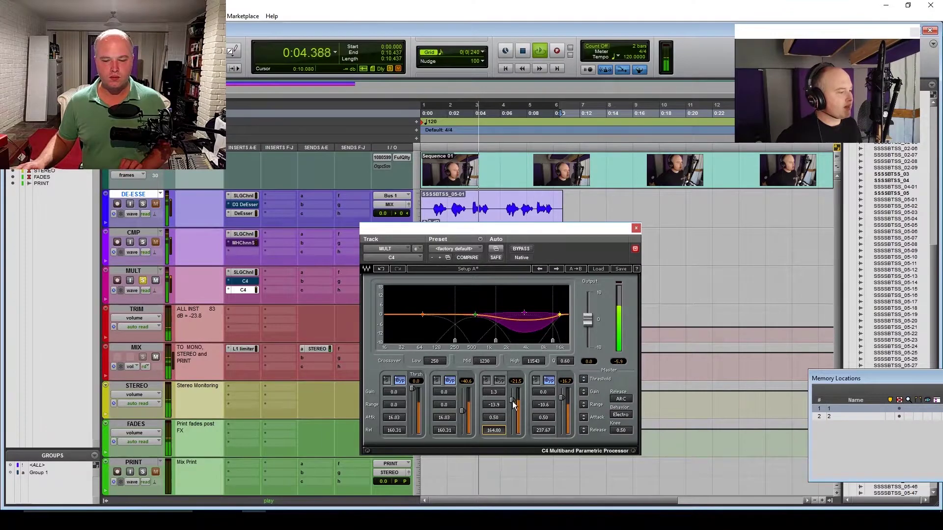
key("space")
key("space")
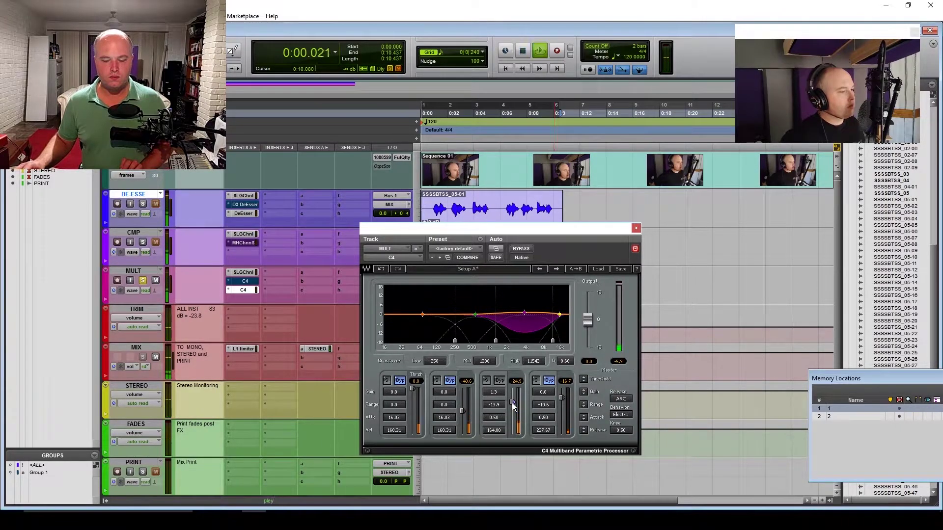
left_click_drag(512, 400, 513, 405)
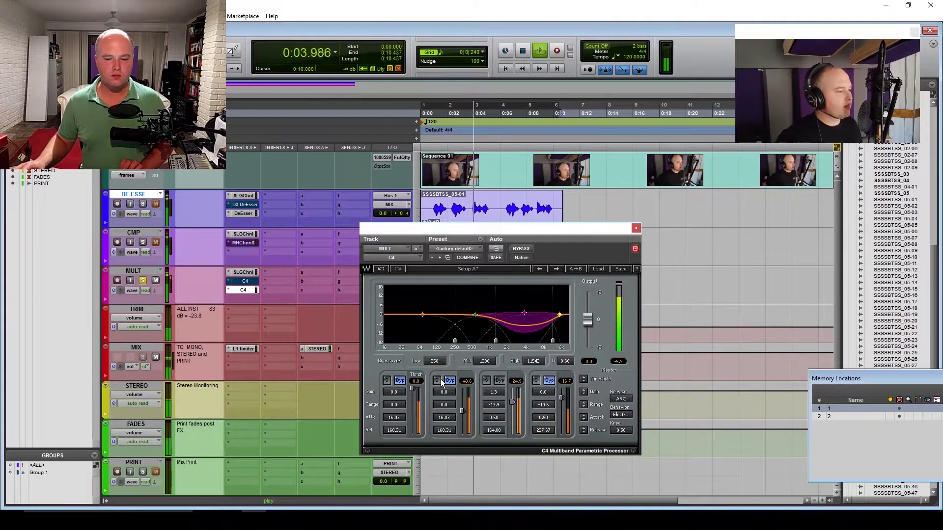
key("space")
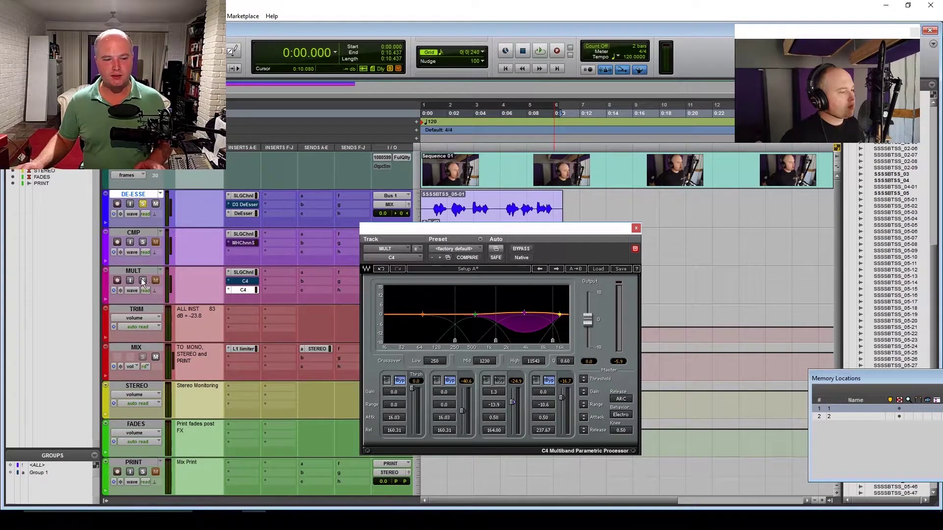
Step: Play the soloed DE-ESSE track, switch the solo to MULT, and play it for comparison with the second C4
key("space")
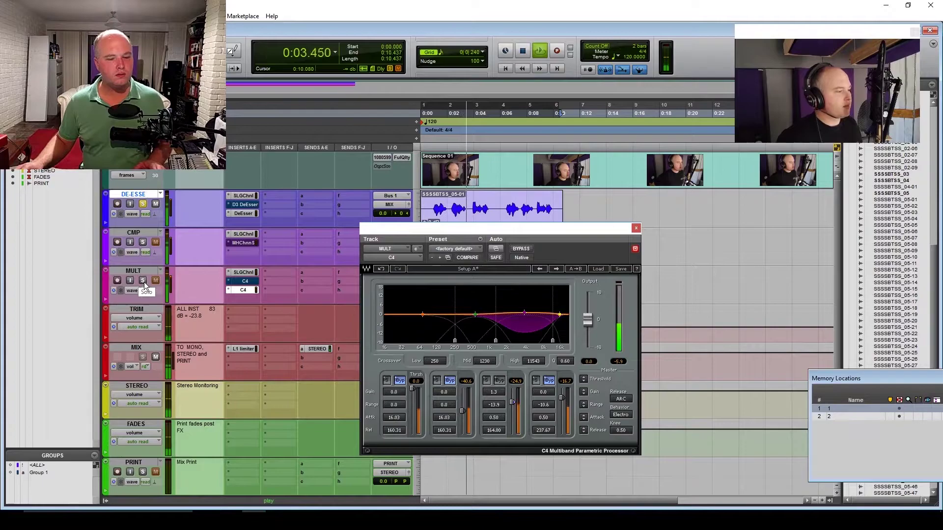
key("space")
left_click(143, 281, "ctrl")
key("space")
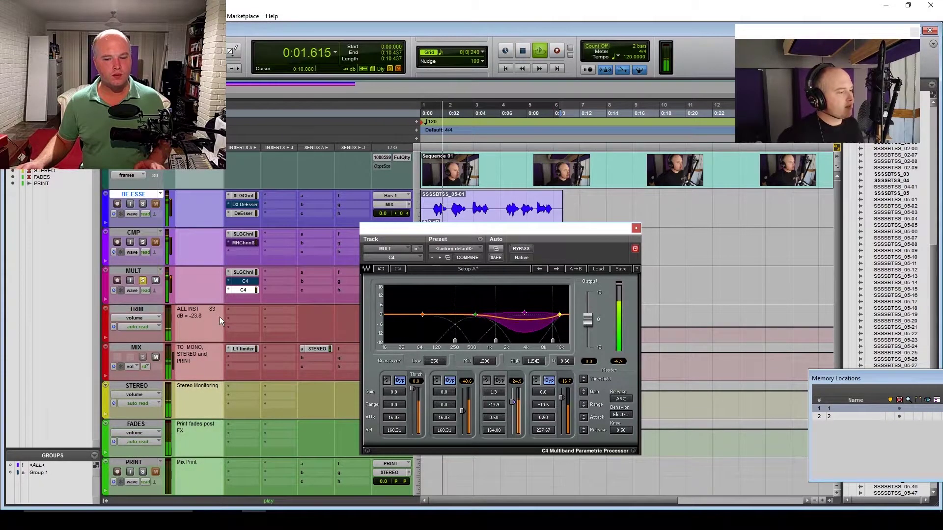
key("space")
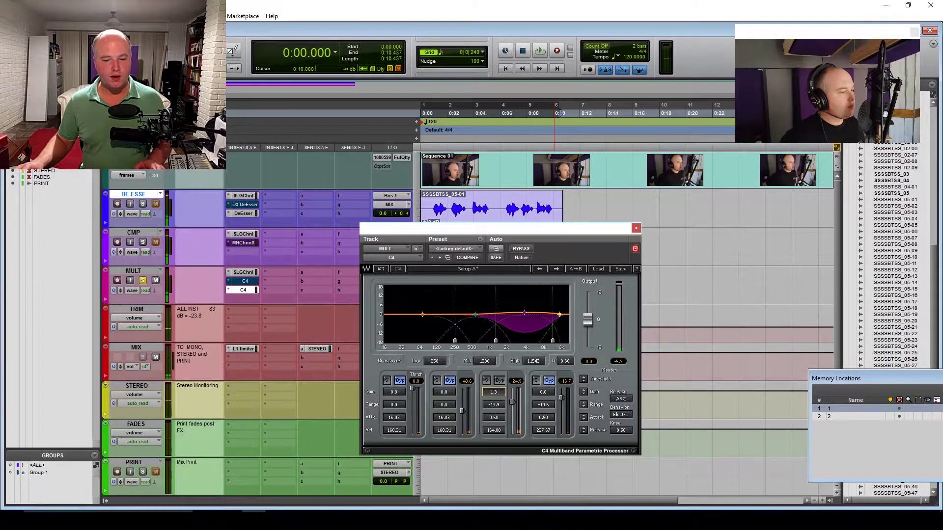
Step: Set the high-mid band's gain to 3.4 and threshold to -25.7 in the second C4 while playing MULT
key("space")
left_click_drag(497, 394, 497, 383)
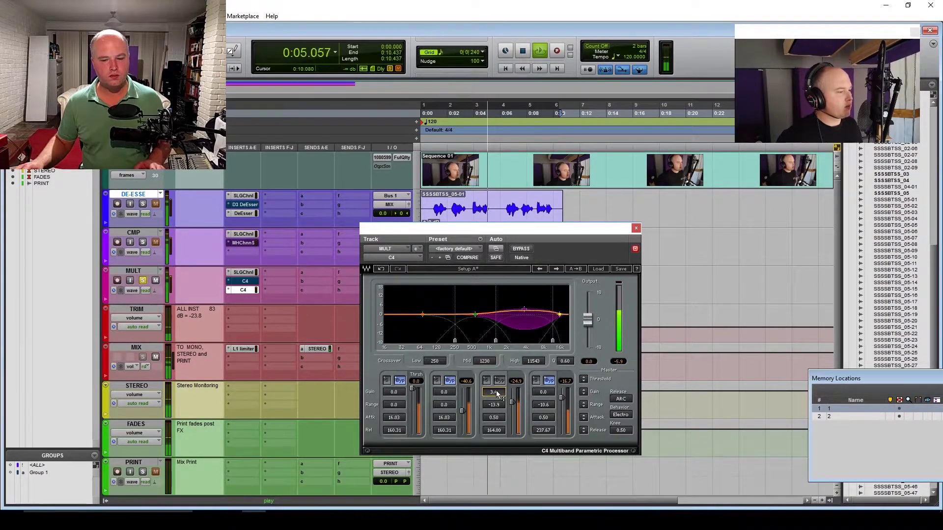
key("space")
key("space")
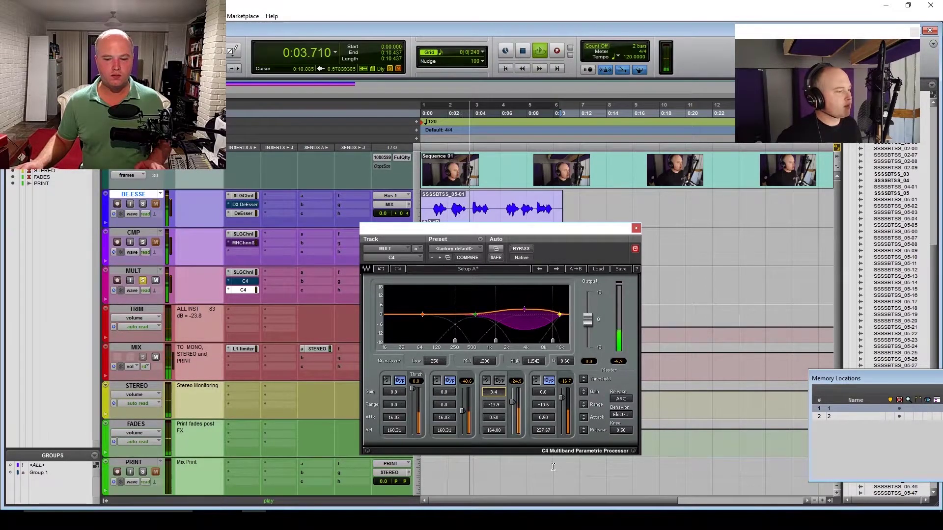
key("space")
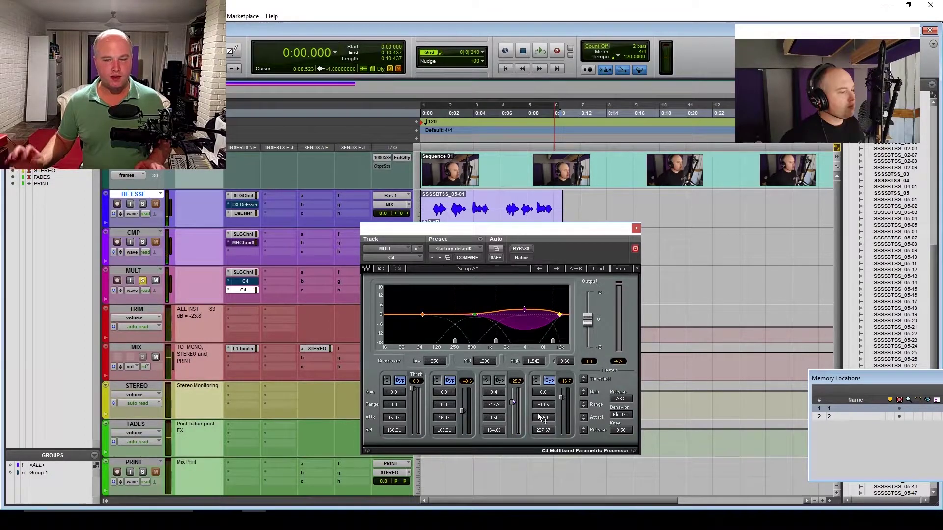
Step: Re-enable MULT's first C4, bypass the second one, and play the track with the first C4's window open
left_click(240, 281, "ctrl")
left_click(244, 291, "ctrl")
key("space")
left_click(245, 282)
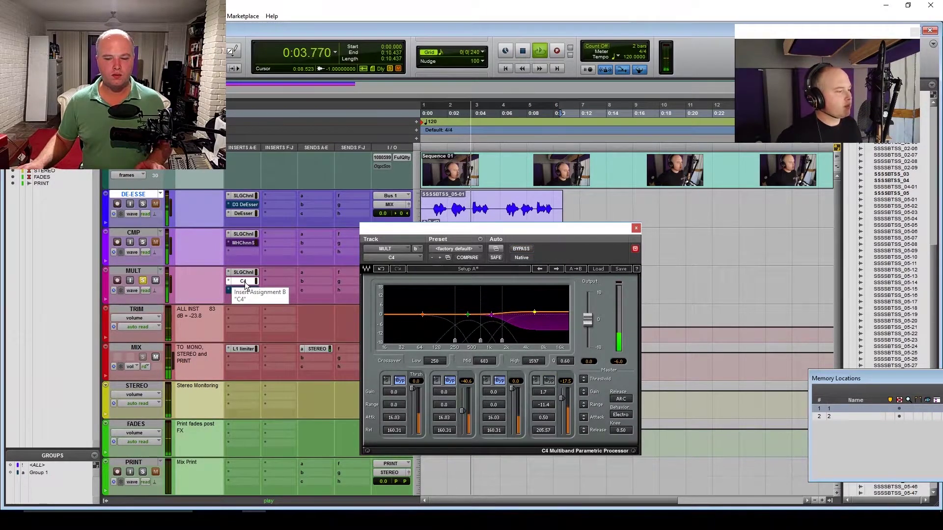
key("space")
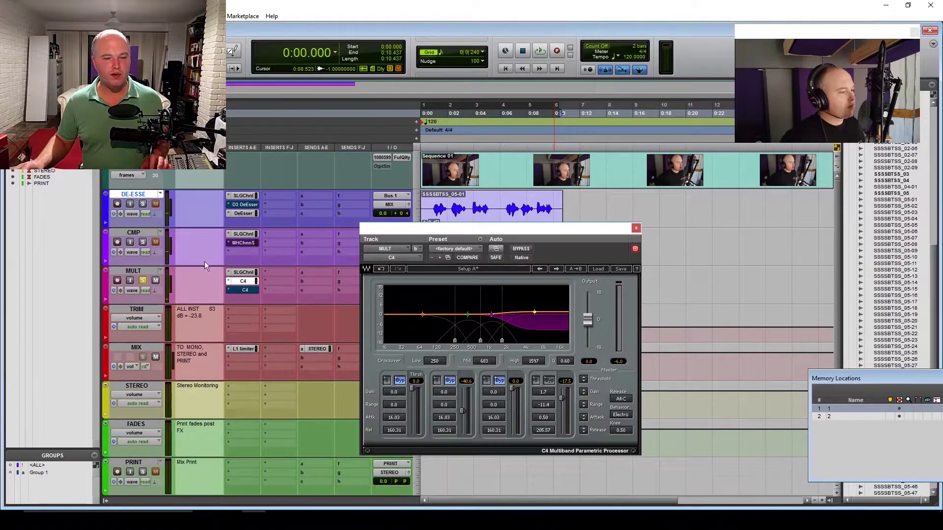
Step: Solo the DEQ track, open its bx_dynEQ V2 Mono plug-in, and play the voice through the dynamic equalizer
left_click(142, 242, "ctrl")
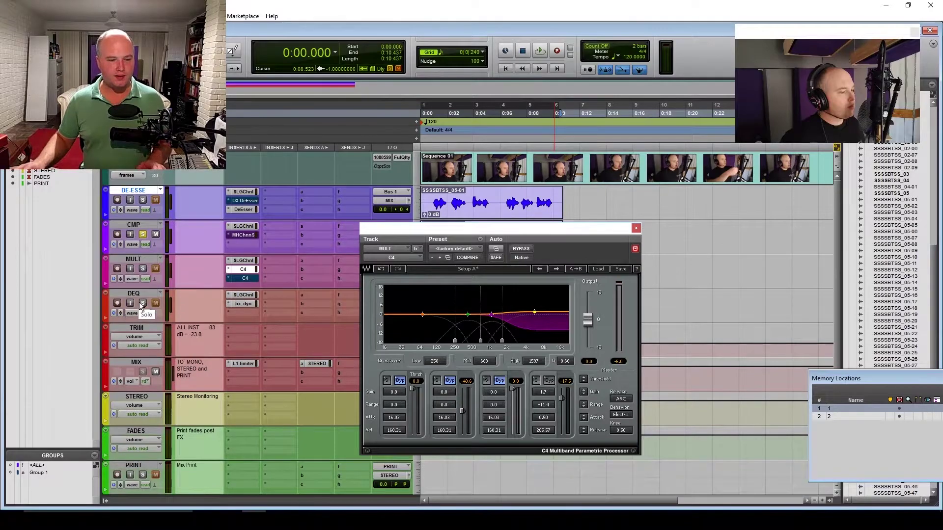
left_click(141, 302)
left_click(243, 303)
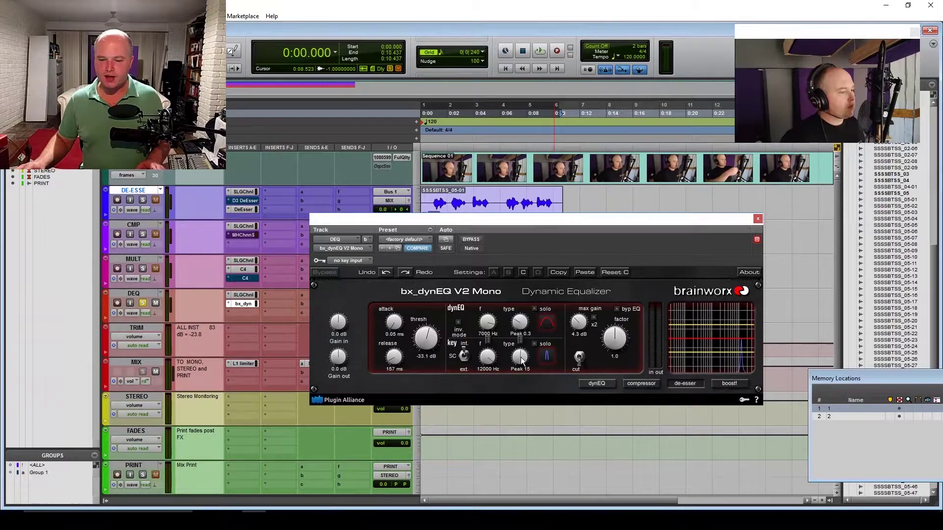
mouse_move(521, 358)
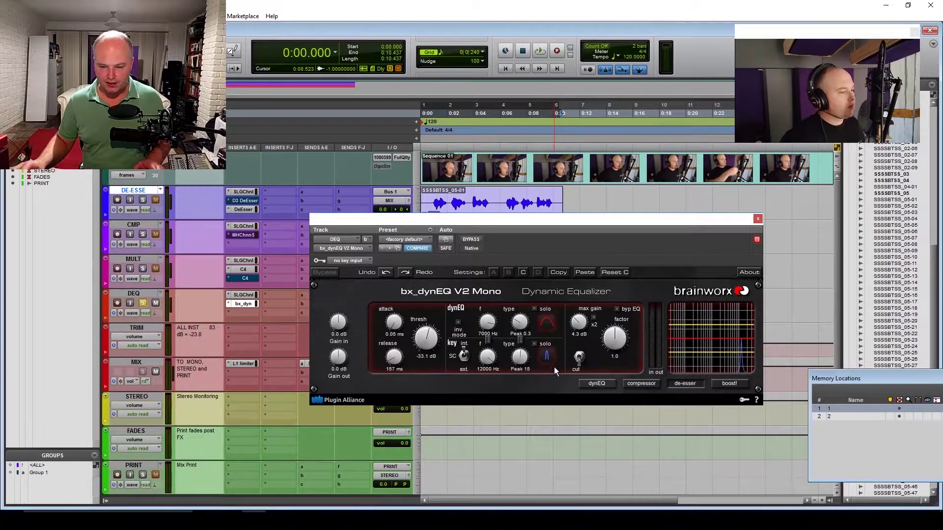
key("space")
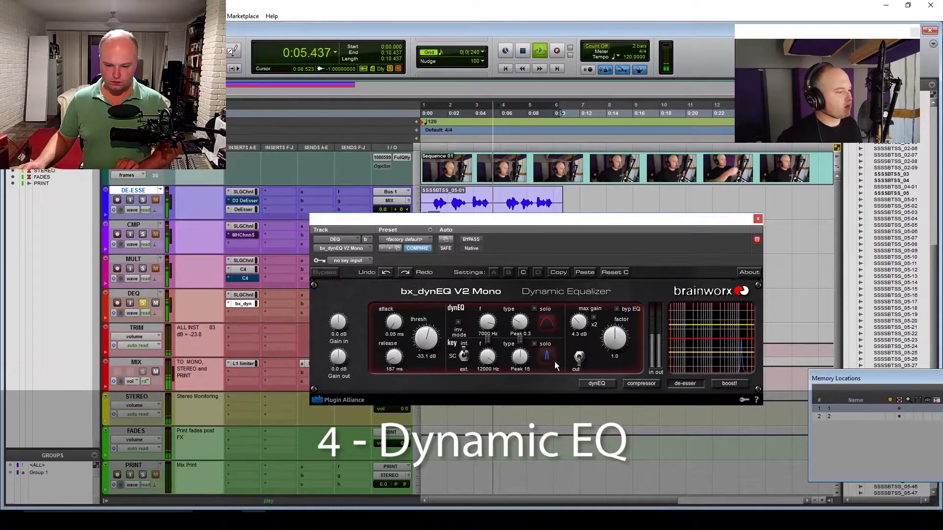
key("space")
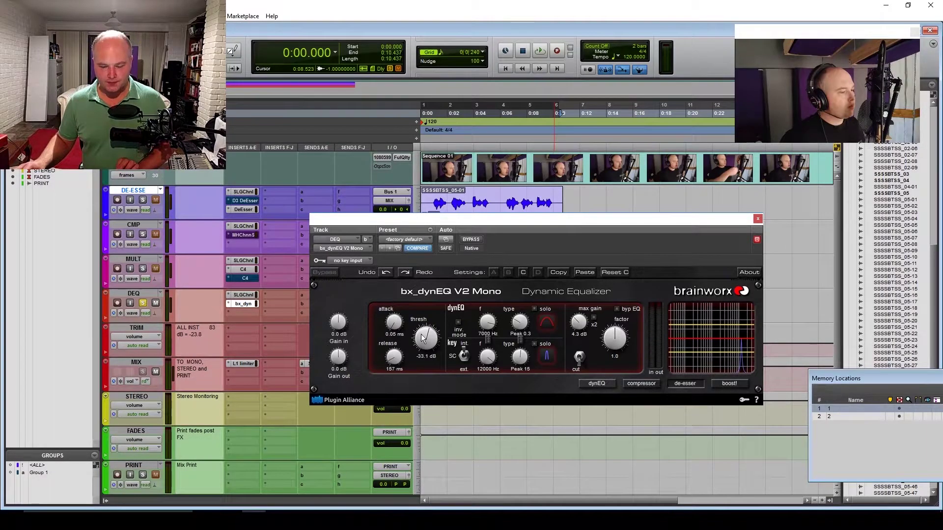
Step: Select the DEQ track, set bx_dynEQ's release to 67 ms and threshold to -33.5 dB, and play the voice to check
left_click(133, 227)
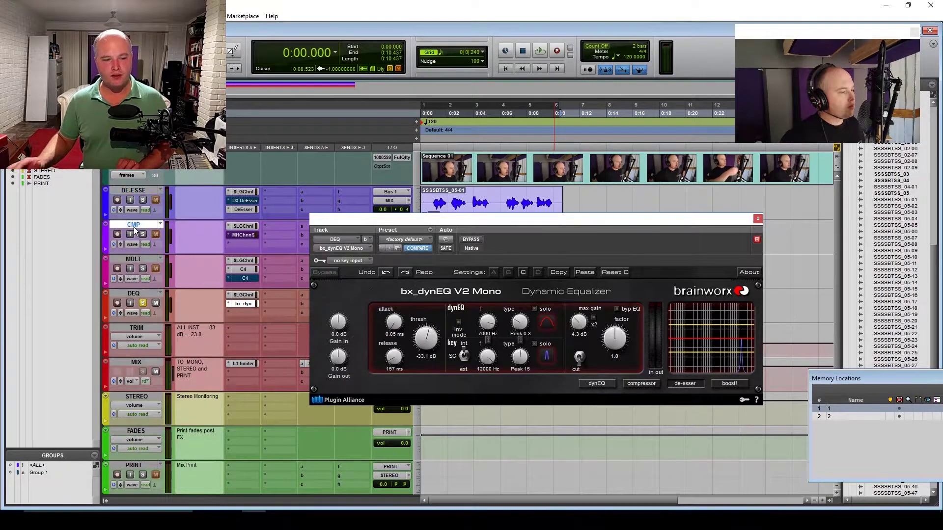
left_click(131, 260)
left_click(137, 293)
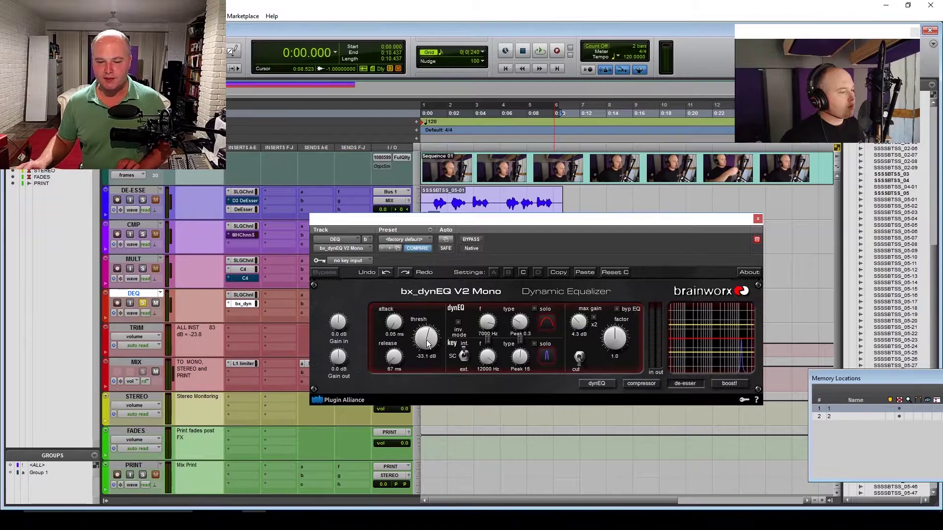
scroll(425, 340, "down", 3)
key("space")
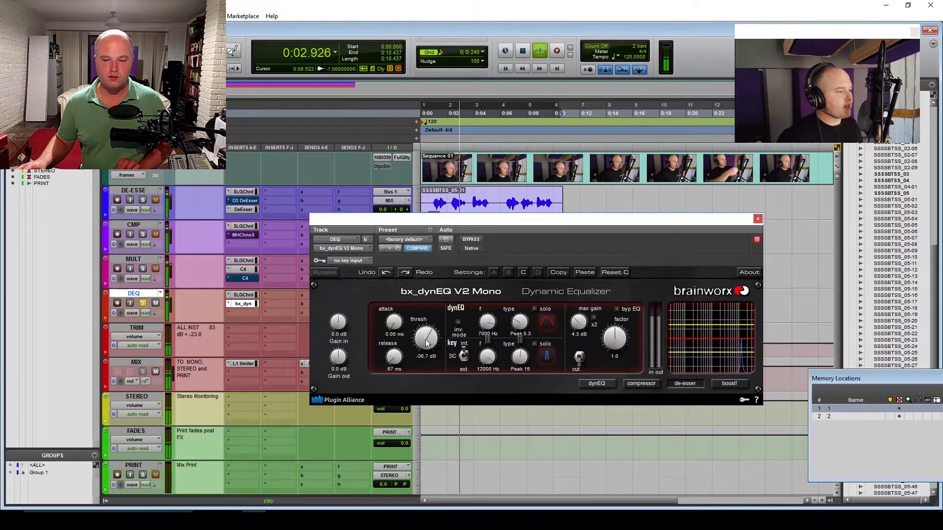
scroll(425, 341, "up", 2)
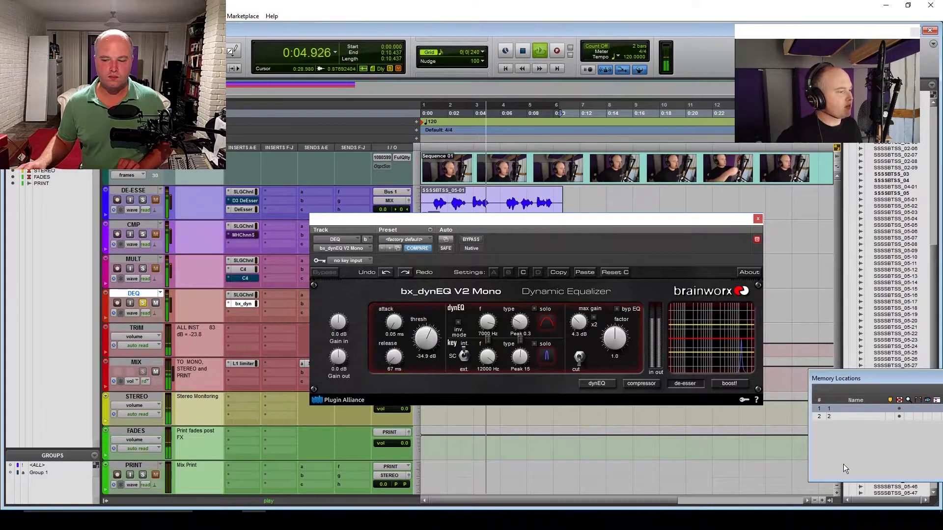
key("space")
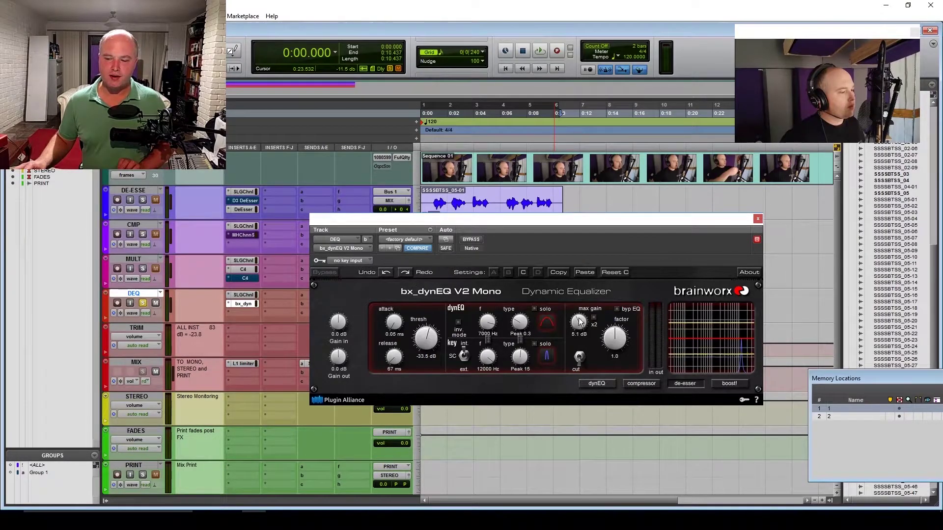
Step: Set bx_dynEQ's max gain to 8.0 dB and its dynEQ filter type to Peak 0.7, auditioning DEQ after each change
mouse_move(578, 325)
left_mouse_down()
mouse_move(584, 314)
mouse_move(582, 324)
left_mouse_up()
key("space")
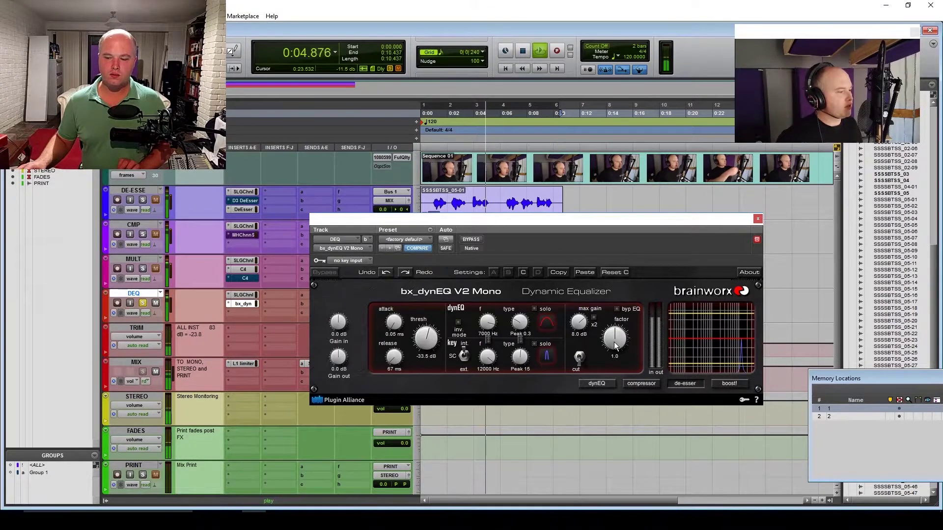
key("space")
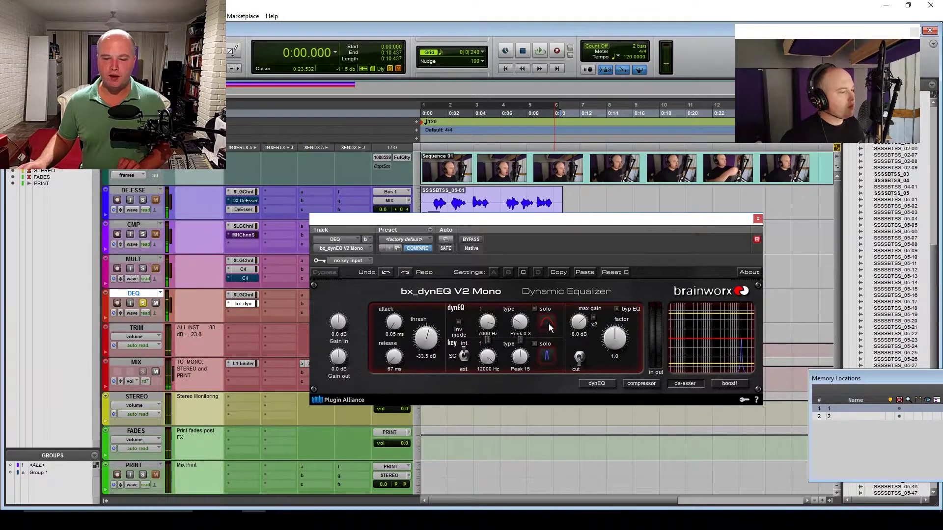
left_click(547, 320)
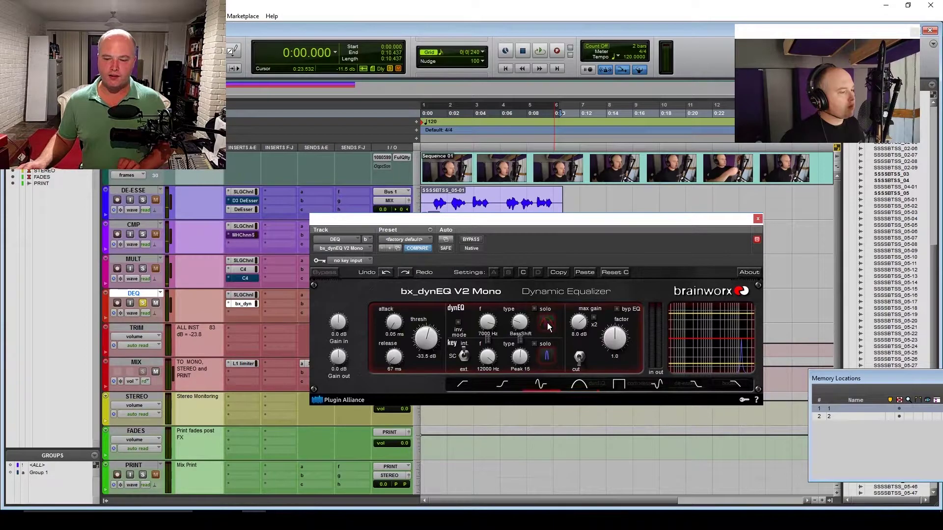
left_click(547, 322)
key("space")
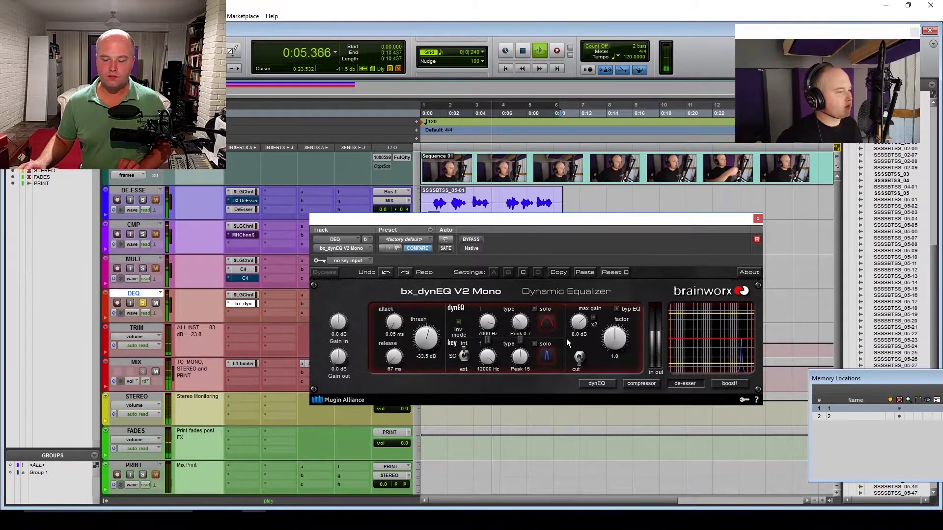
key("space")
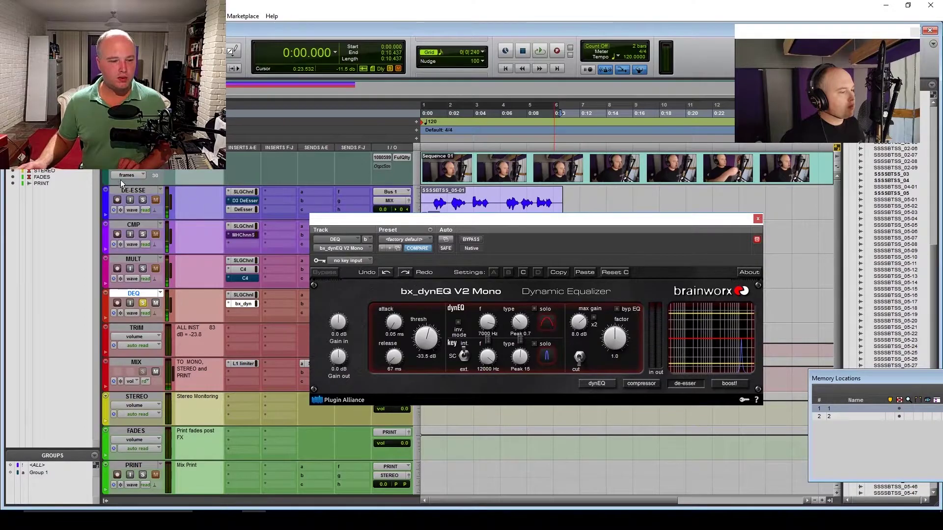
Step: Solo and play the DE-ESSE track, switch the solo to DEQ, and play it to compare the two
left_click(143, 200)
key("space")
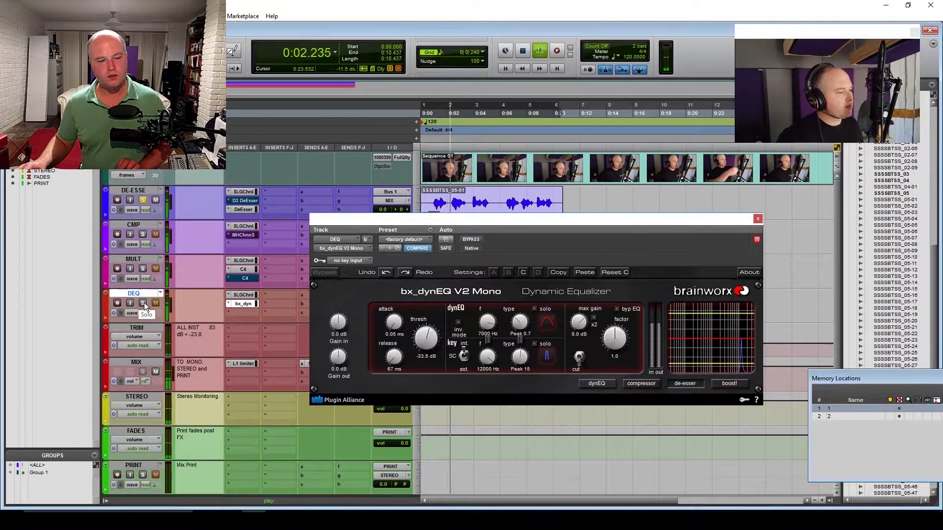
left_click(143, 303)
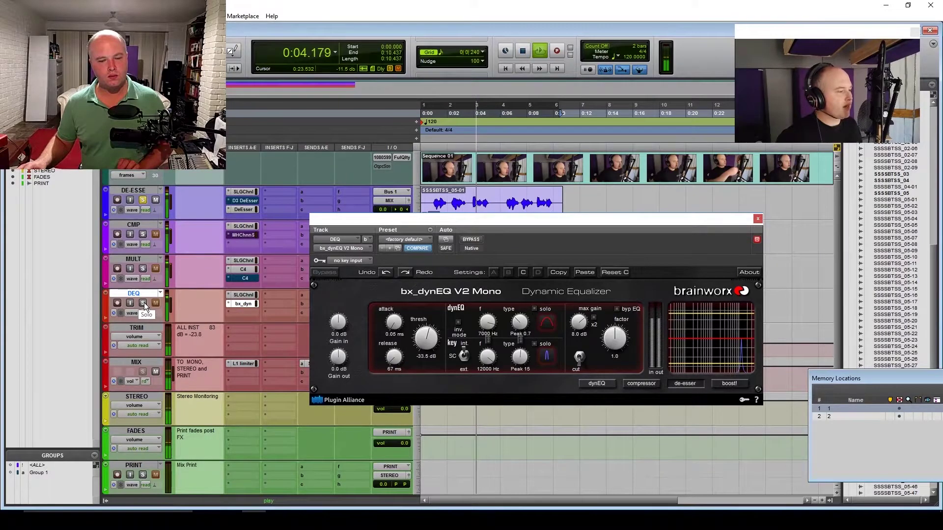
key("space")
key("space")
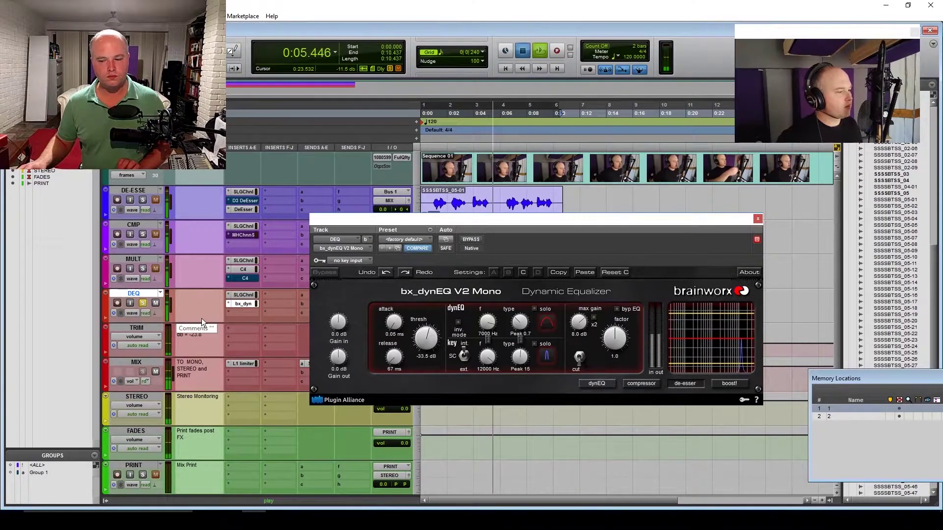
key("space")
Step: Solo and play the MULT track, and do the same with CMP to compare their sibilance reduction
left_click(143, 303)
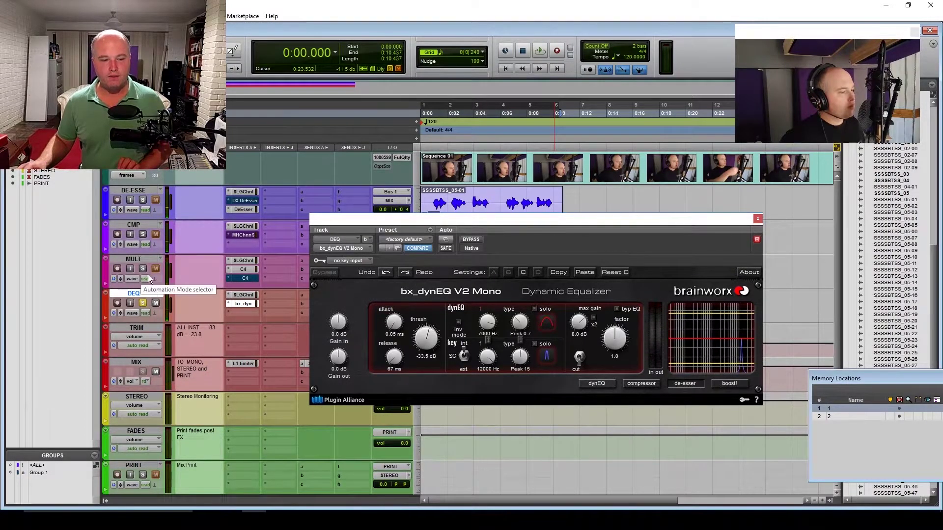
left_click(143, 269)
key("space")
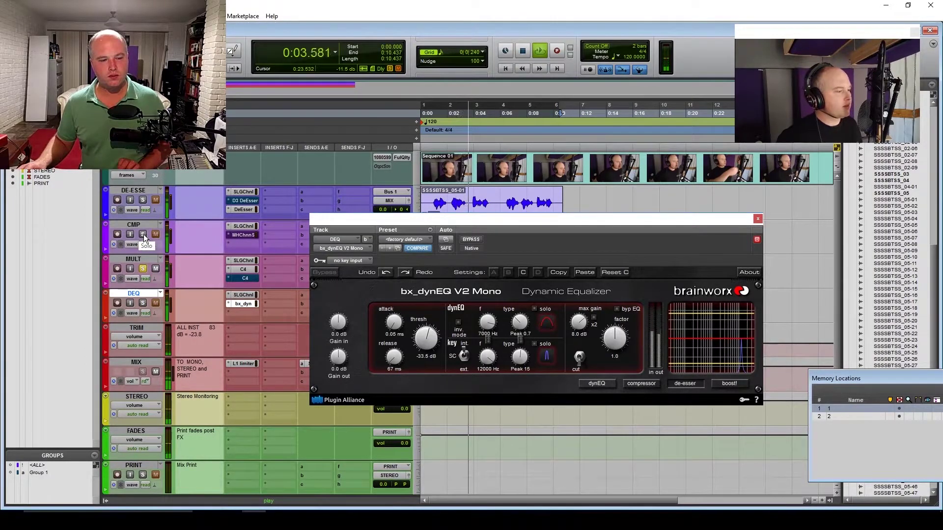
key("space")
left_click(143, 234)
key("space")
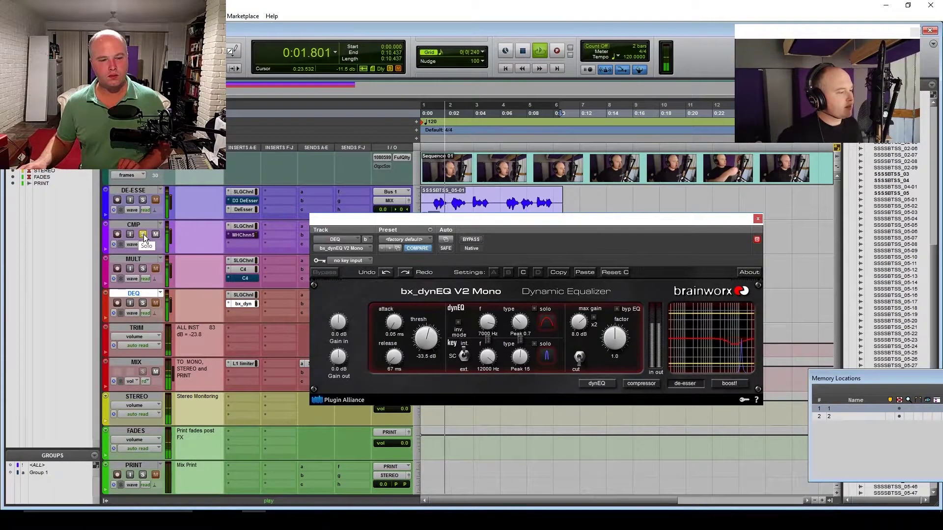
key("space")
Step: Solo DEQ again, set bx_dynEQ's max gain to 7.3 dB, and play the voice before and after the change
left_click(145, 303)
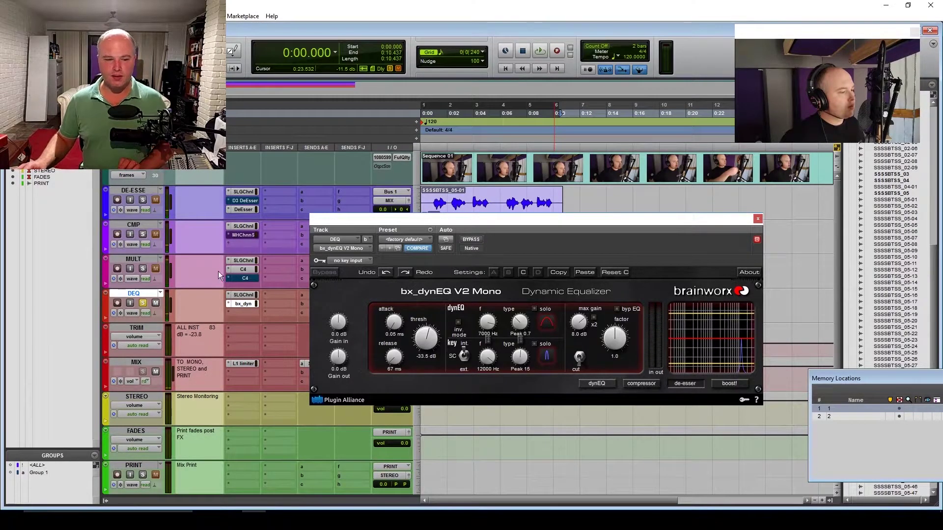
key("space")
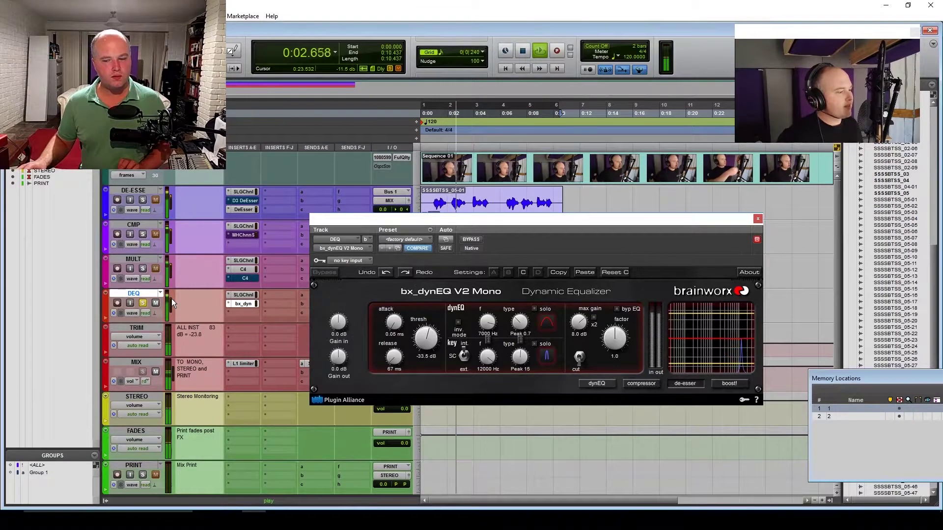
key("space")
left_click_drag(580, 325, 581, 333)
key("space")
key("space")
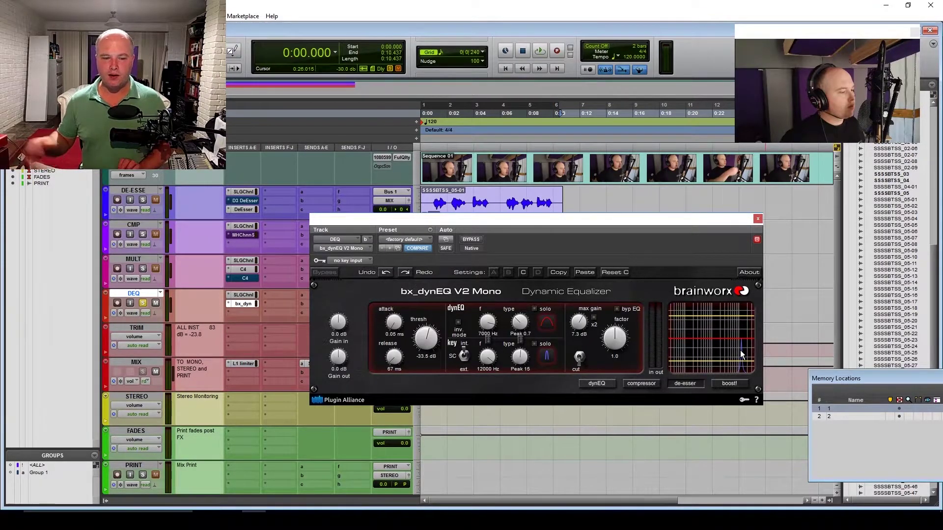
Step: Open the DEQ track's SSL G-Channel plug-in to review its settings, and close it again
left_click(243, 295)
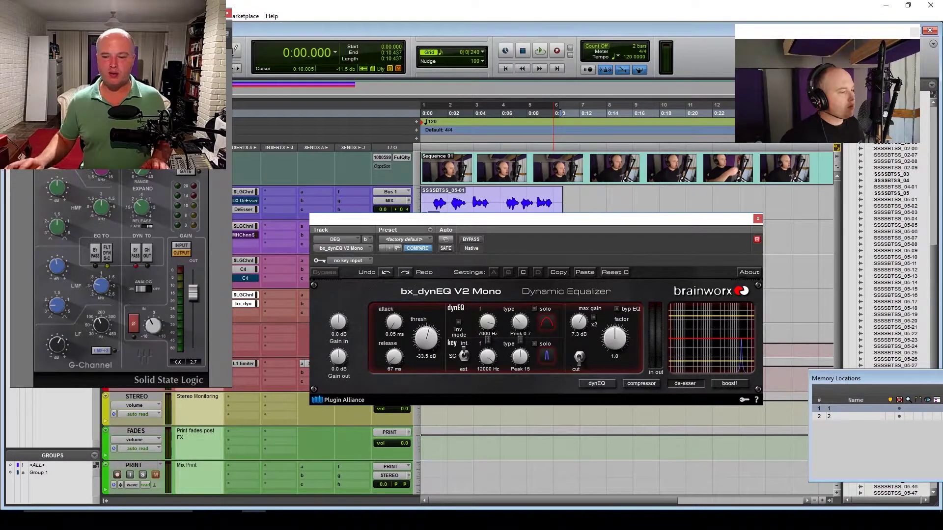
left_click(228, 14)
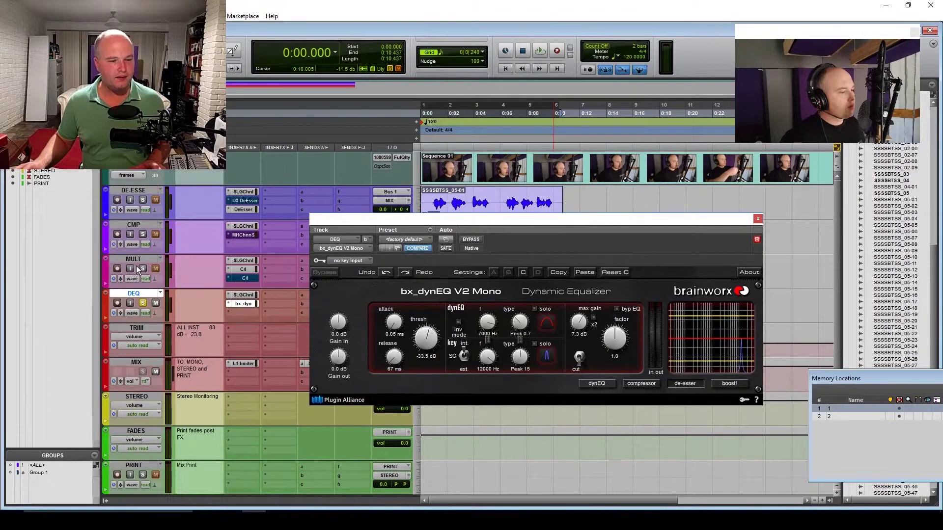
Step: Solo DE-ESSE, open its DeEsser plug-in, and adjust the frequency to about 12 kHz and lower the threshold during playback
left_click(143, 200)
left_click(246, 207)
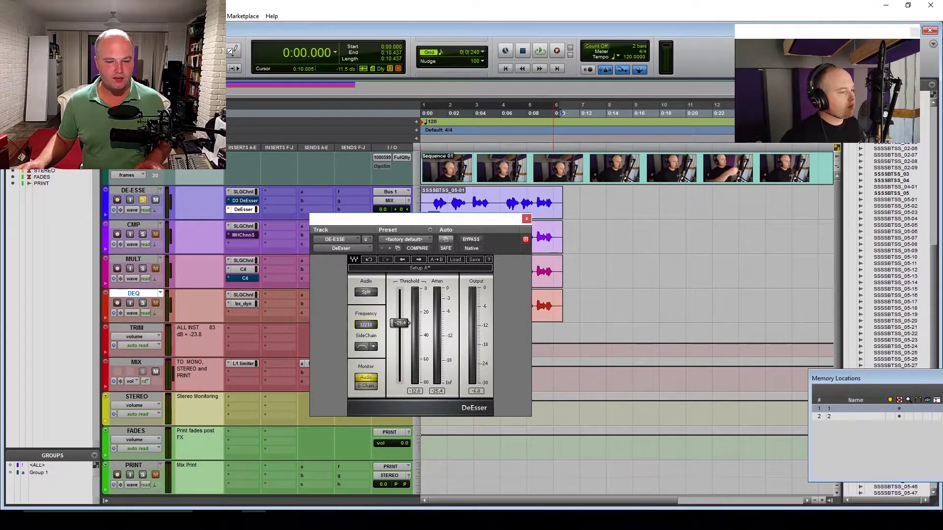
key("space")
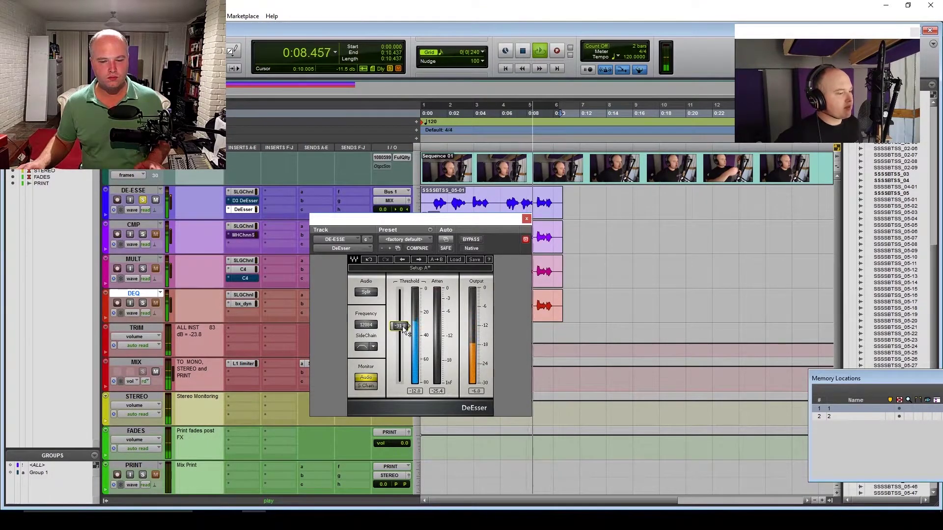
key("space")
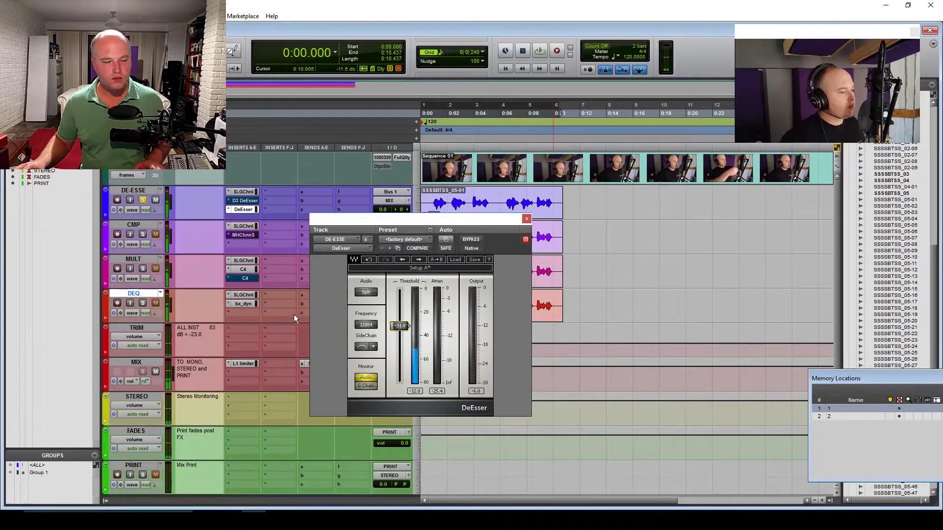
Step: Bypass the DeEsser on DE-ESSE, re-enable the Dyn3 De-Esser, and play the voice with its window open
left_click(246, 210)
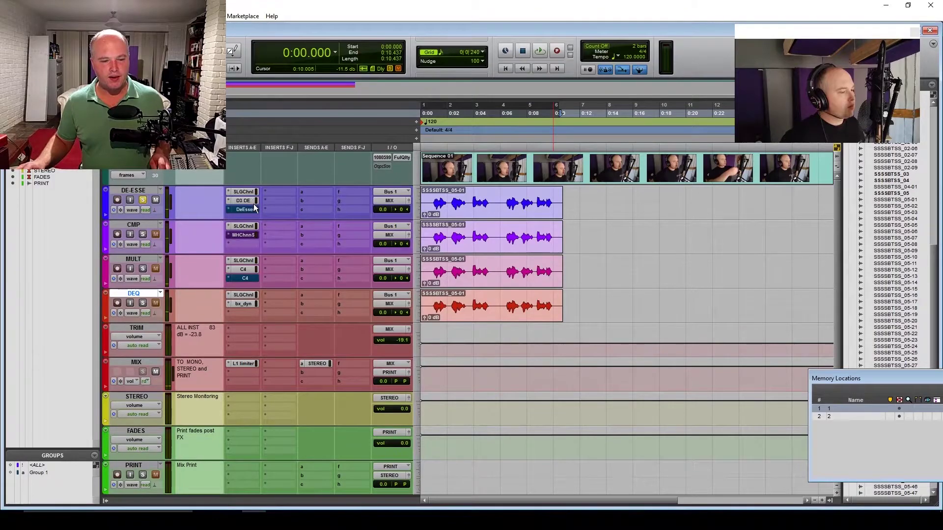
left_click(247, 209)
key("space")
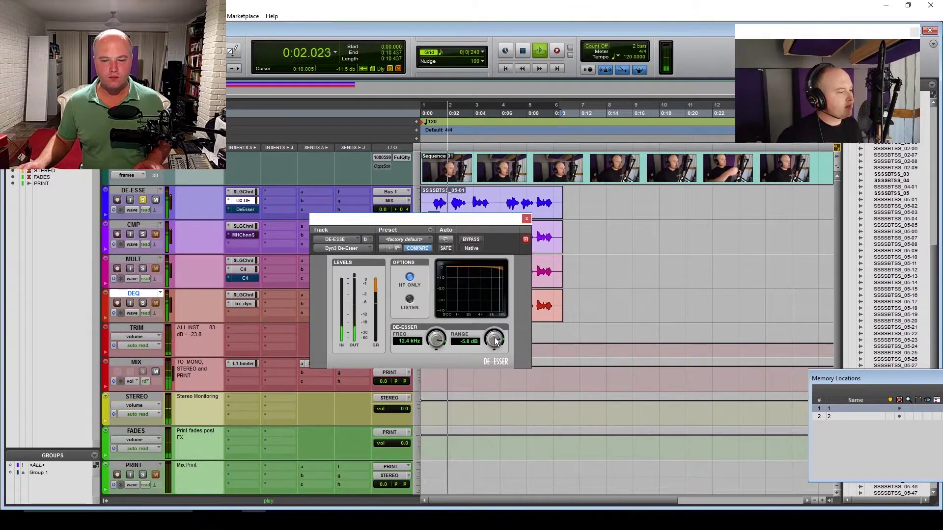
key("space")
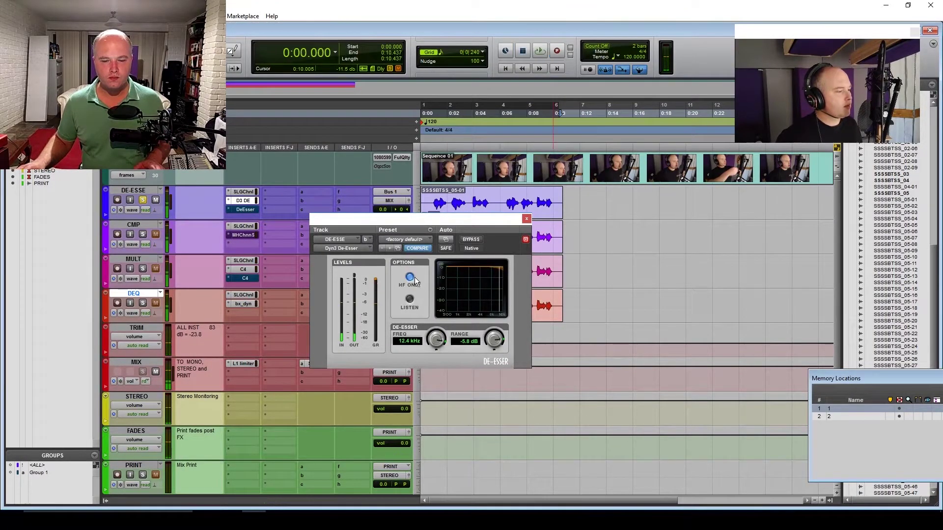
Step: Turn off HF Only in the Dyn3 De-Esser, set its frequency to 12.1 kHz and range to -1.7 dB during playback, and close it
left_click(411, 278)
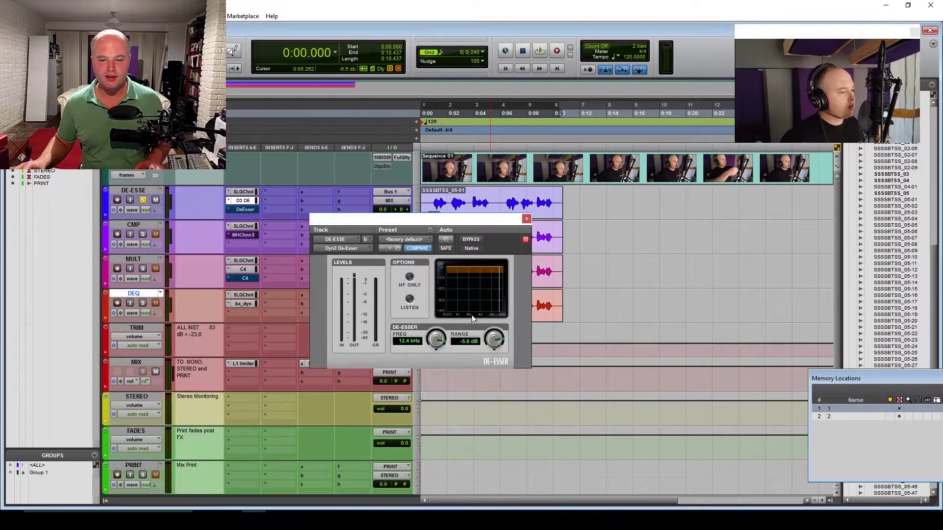
left_click_drag(438, 339, 438, 343)
key("space")
mouse_move(494, 340)
left_mouse_down()
mouse_move(493, 349)
mouse_move(494, 338)
left_mouse_up()
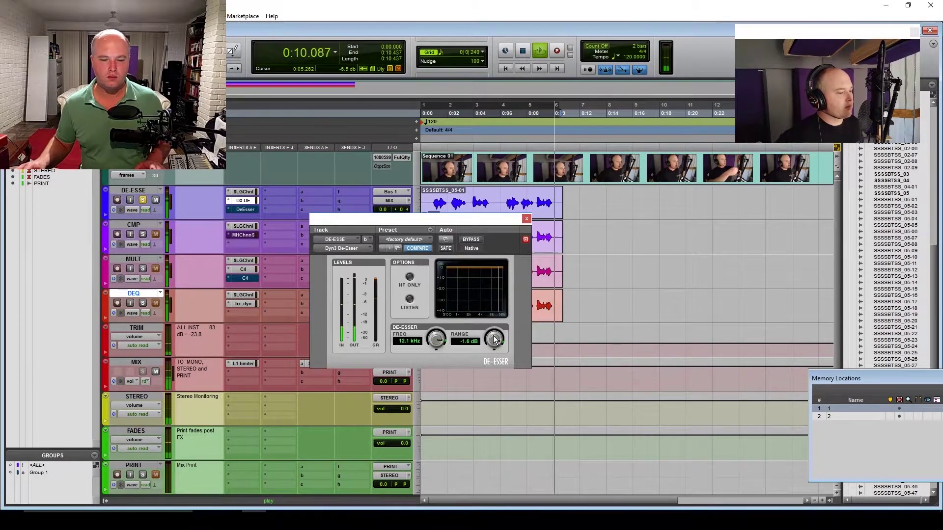
left_click_drag(494, 339, 494, 341)
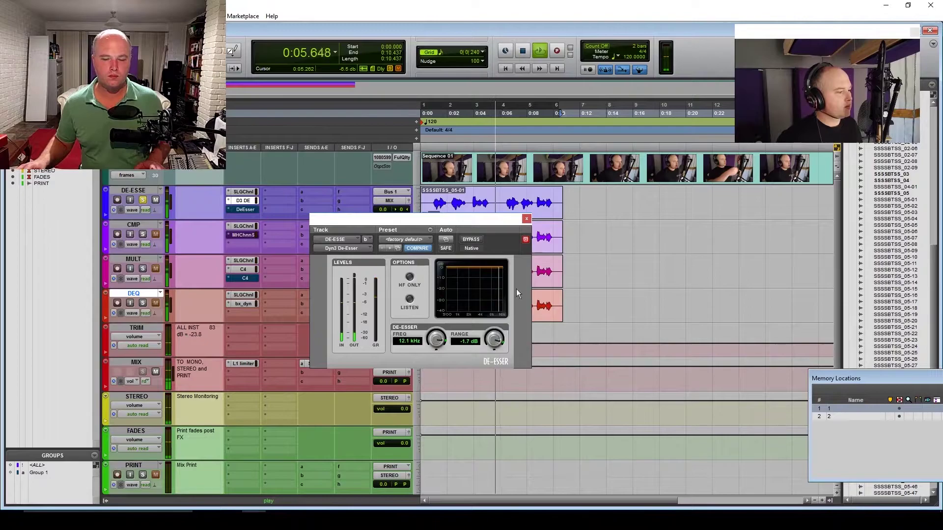
key("space")
left_click(527, 218)
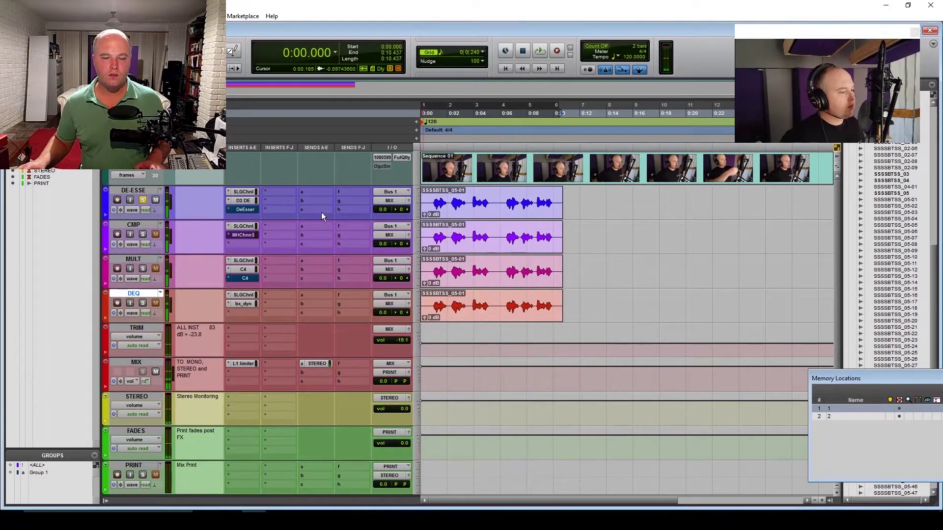
Step: Bypass the Dyn3 De-Esser on the DE-ESSE track and re-enable the DeEsser insert
left_click(243, 201, "ctrl")
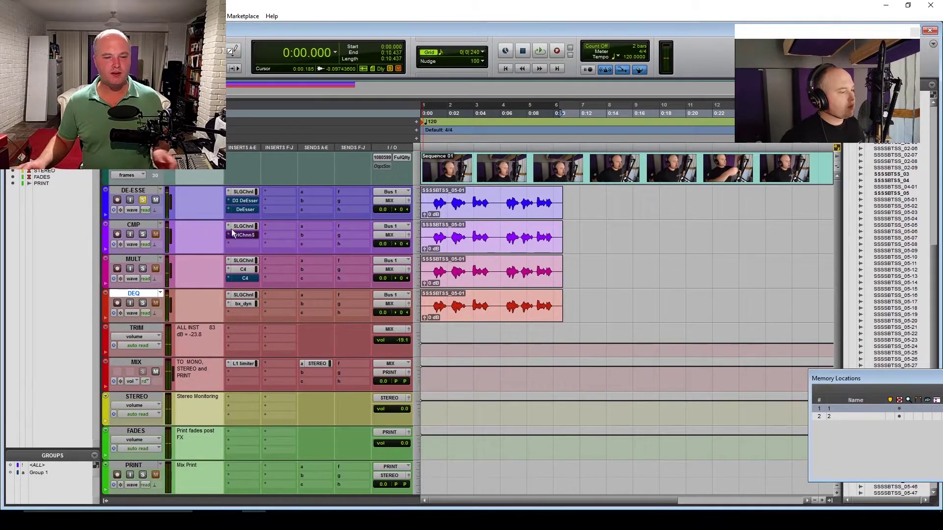
left_click(245, 210, "ctrl")
left_click(246, 209)
left_click(245, 208)
Step: Solo DEQ, open its bx_dynEQ plug-in, and play the track with the key filter soloed to hear the detection signal
left_click(243, 303)
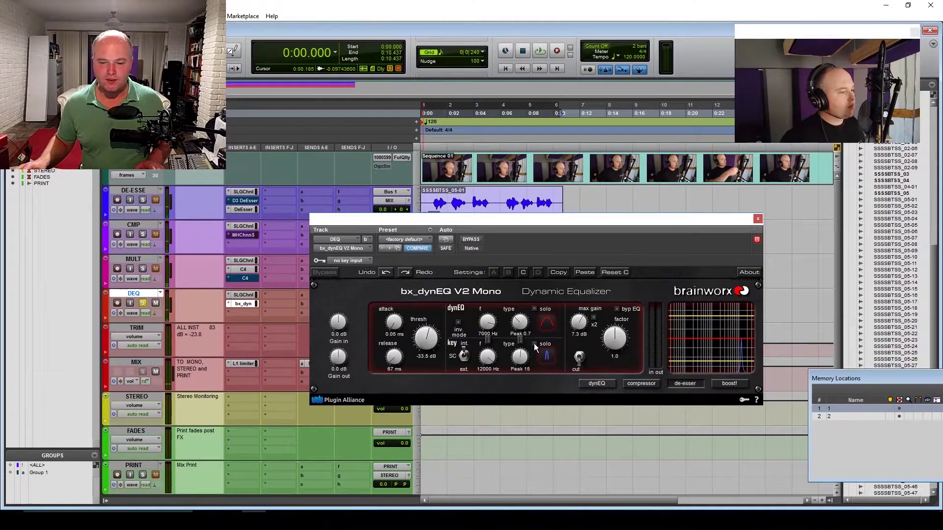
key("space")
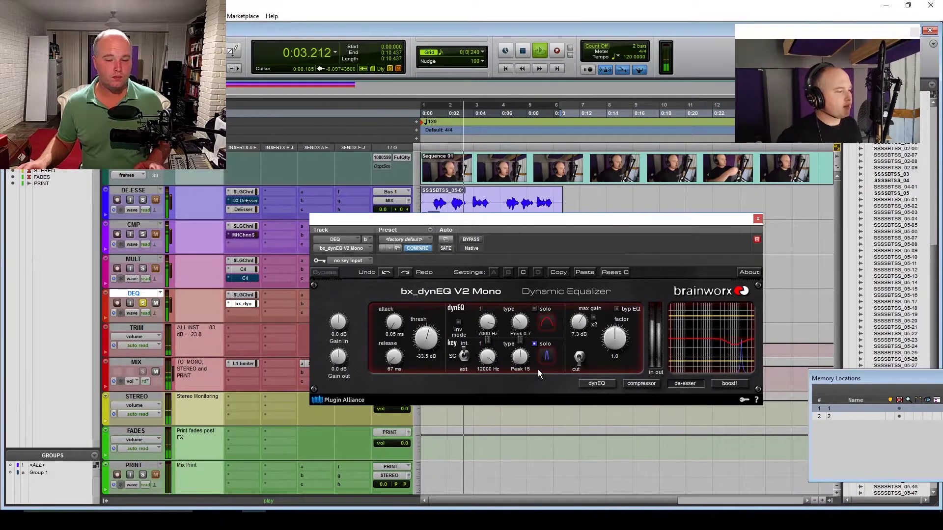
left_click(534, 344)
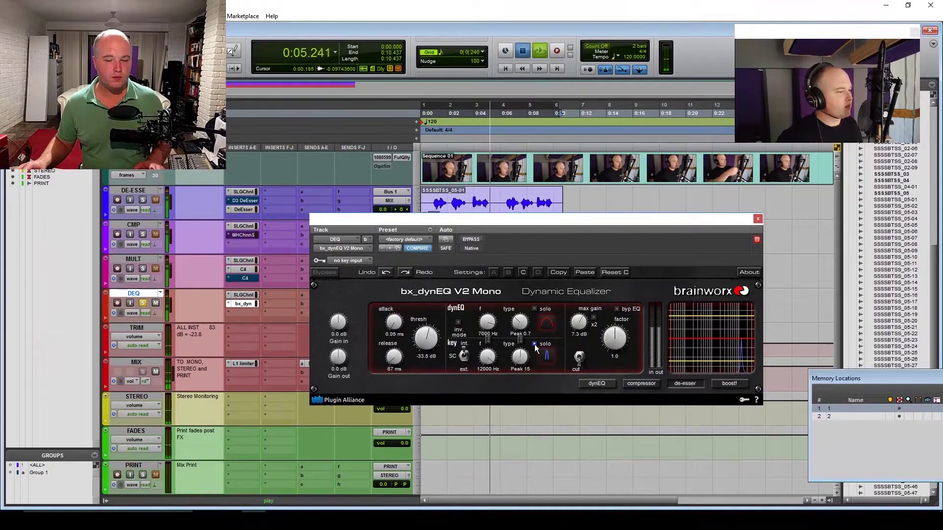
Step: Solo the DE-ESSE track, open its DeEsser plug-in, and play the voice with the side-chain signal monitored
key("space")
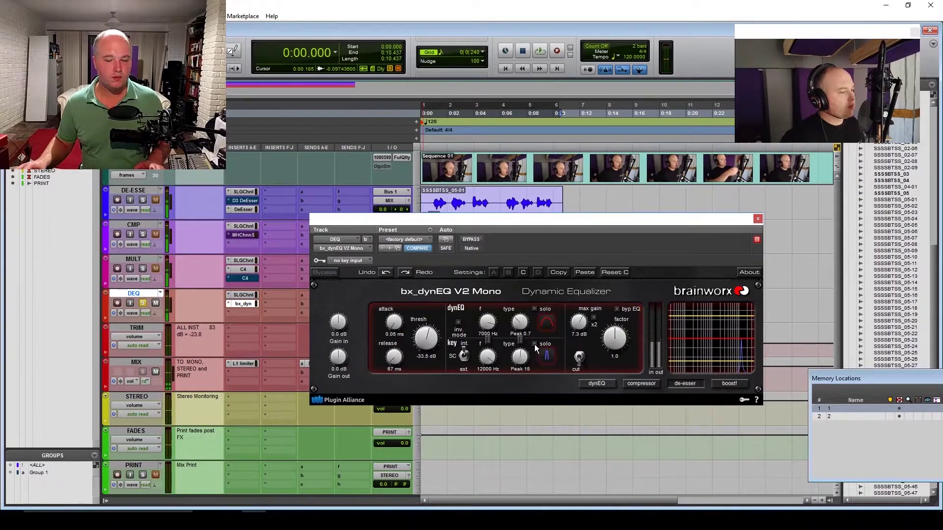
left_click(143, 200)
left_click(243, 209)
key("space")
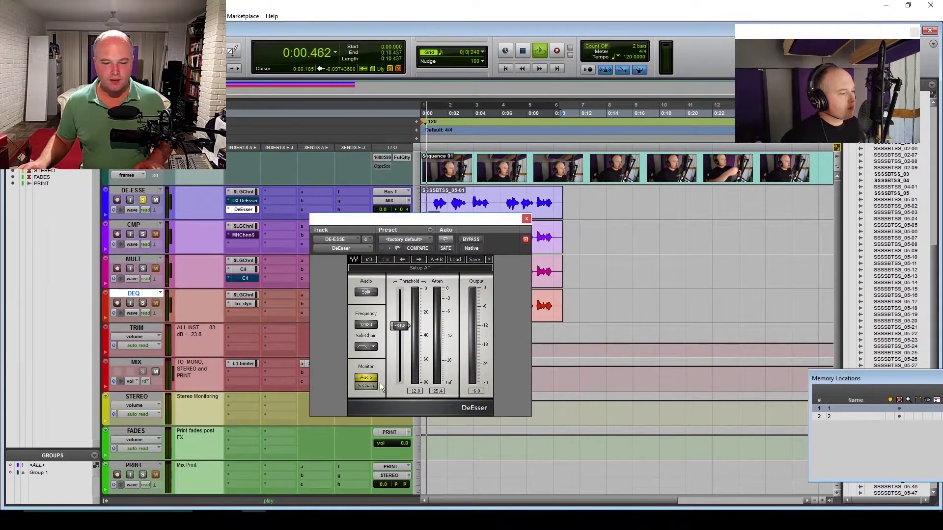
left_click(372, 386)
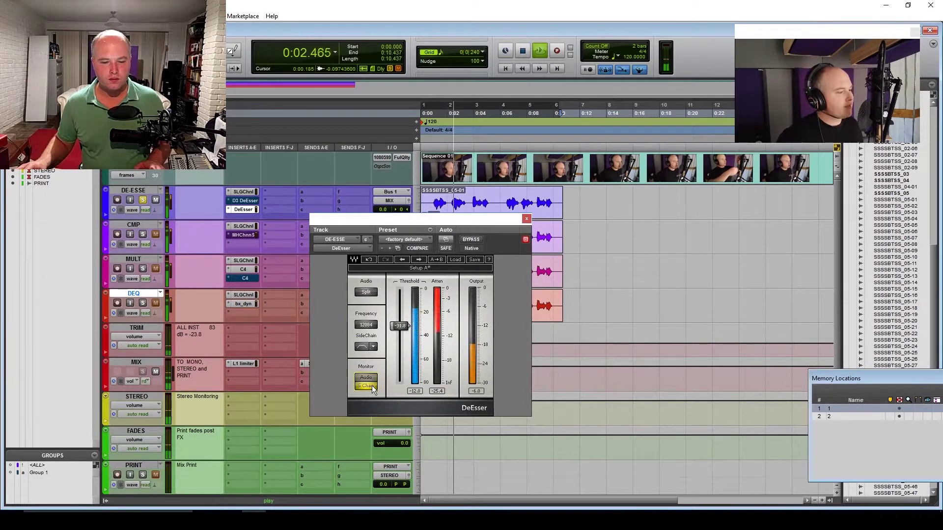
Step: Stop playback, set the DeEsser's monitor back to Audio, and close the plug-in
key("space")
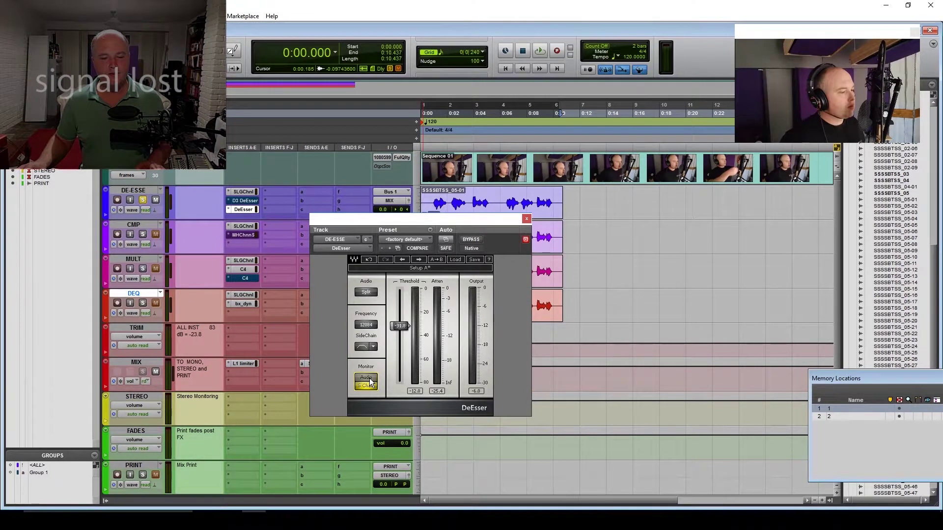
left_click(367, 378)
key("ctrl+w")
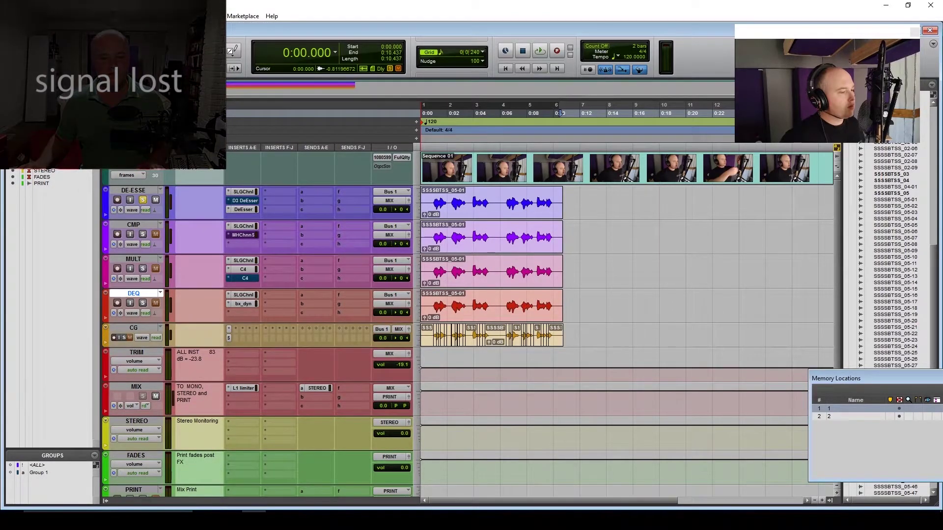
Step: Solo the CG track and zoom in on its cut-up clips around the one-second mark
left_click(123, 338)
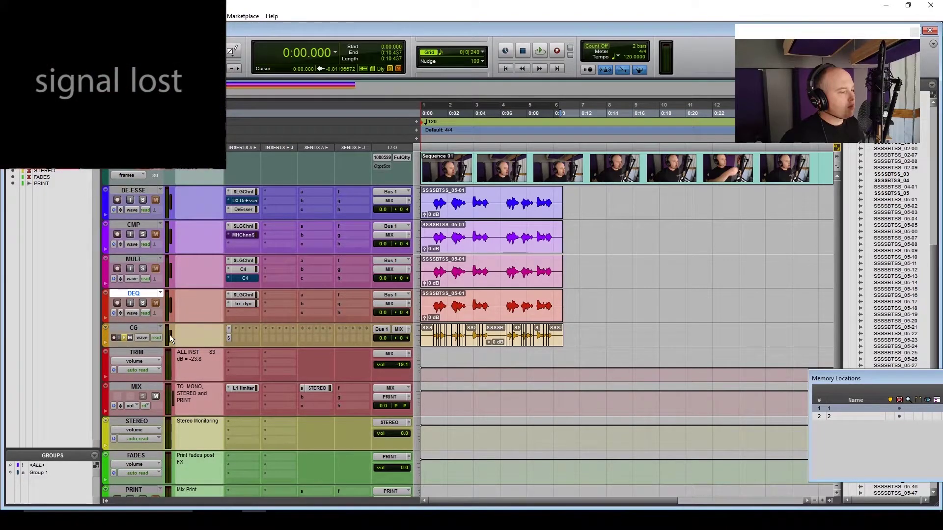
left_click(228, 339)
left_click(228, 338)
left_click(433, 330)
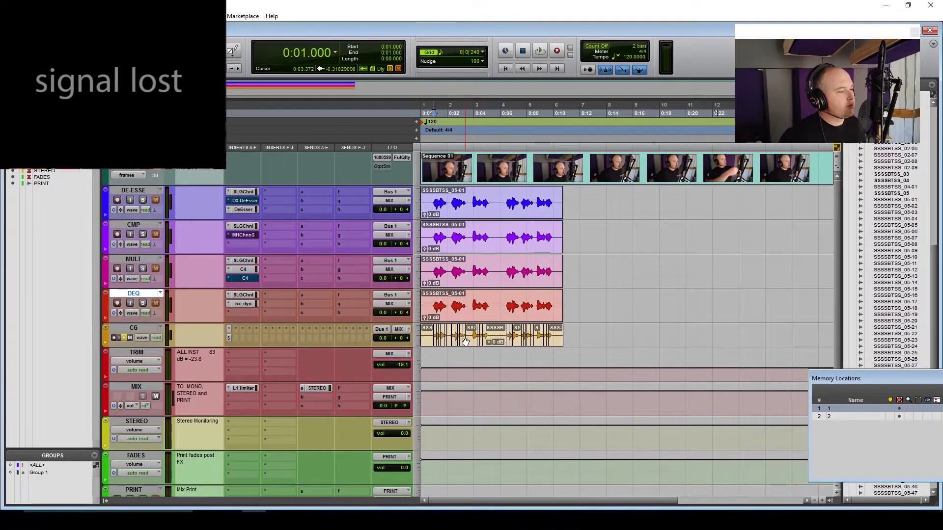
key("ctrl+bracketright")
key("ctrl+bracketright")
key("ctrl+bracketright")
key("ctrl+bracketright")
key("ctrl+bracketright")
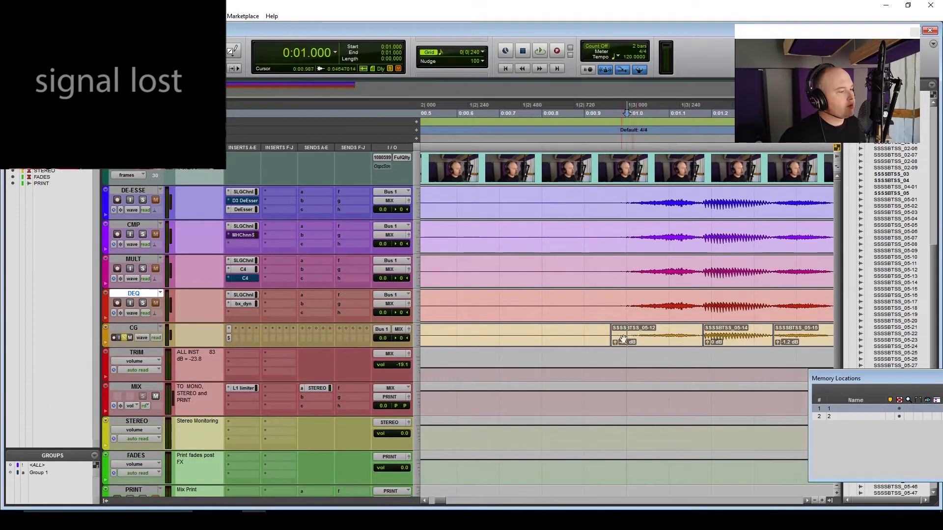
Step: Enlarge the CG track and examine the clip gain on the separated sibilant clips
left_click(141, 326)
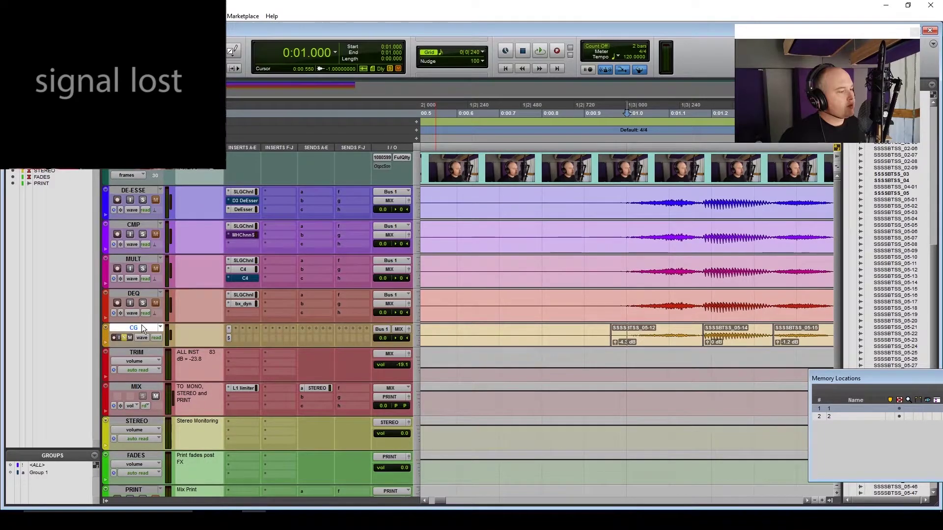
key("alt+super+Up")
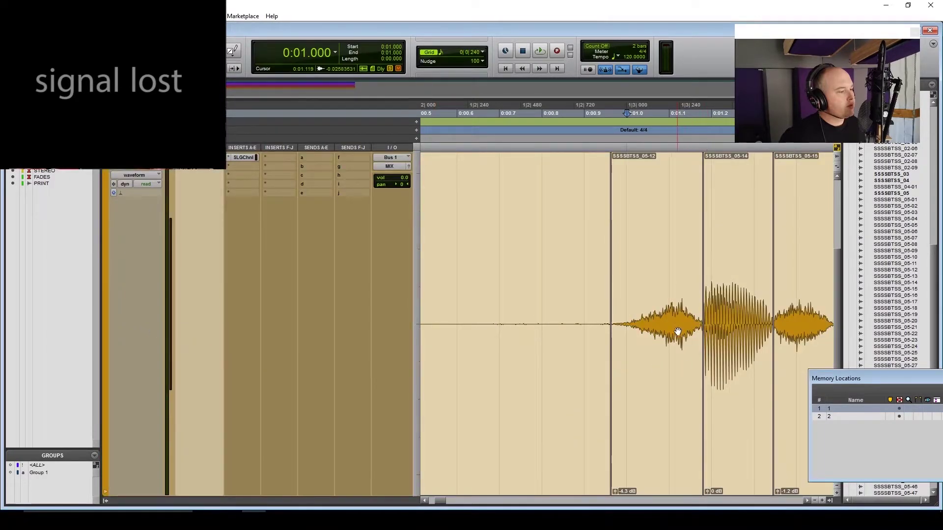
left_click(643, 317)
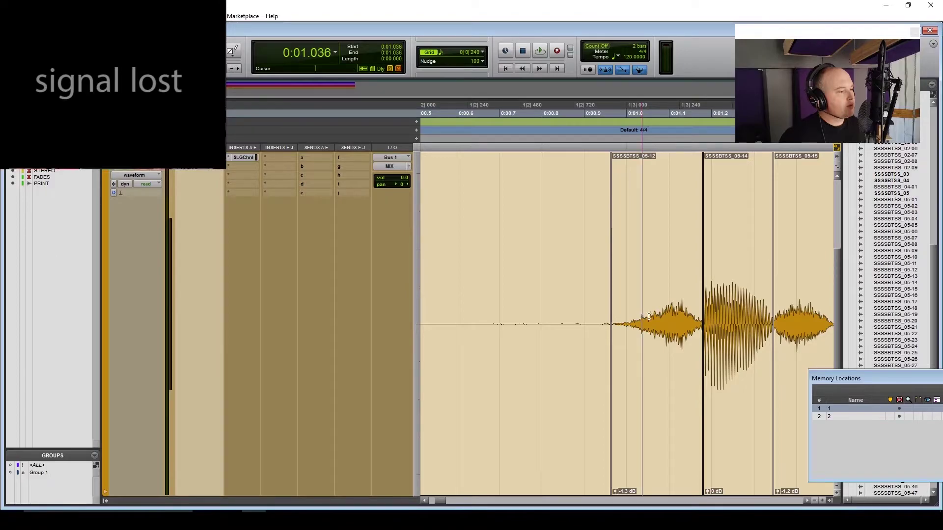
left_click_drag(643, 316, 689, 324)
left_click(678, 337)
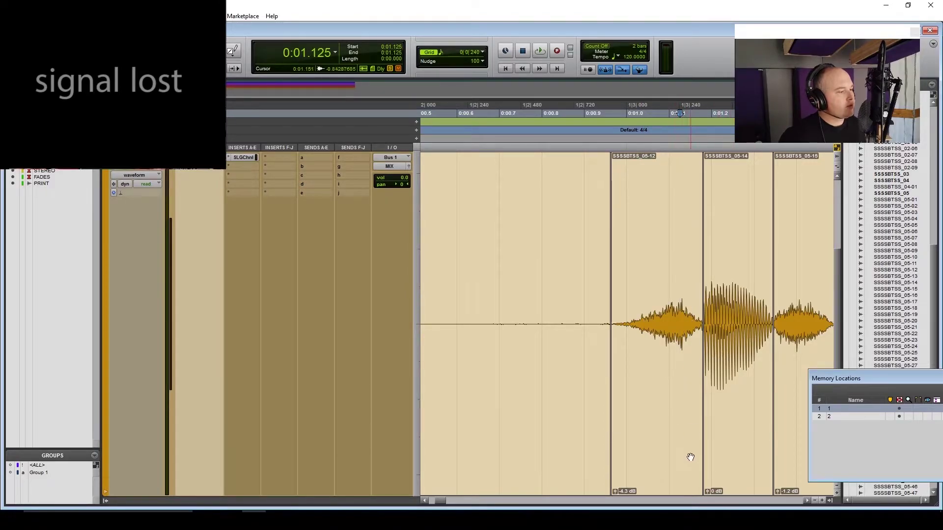
left_click(807, 500)
left_click_drag(807, 499, 807, 499)
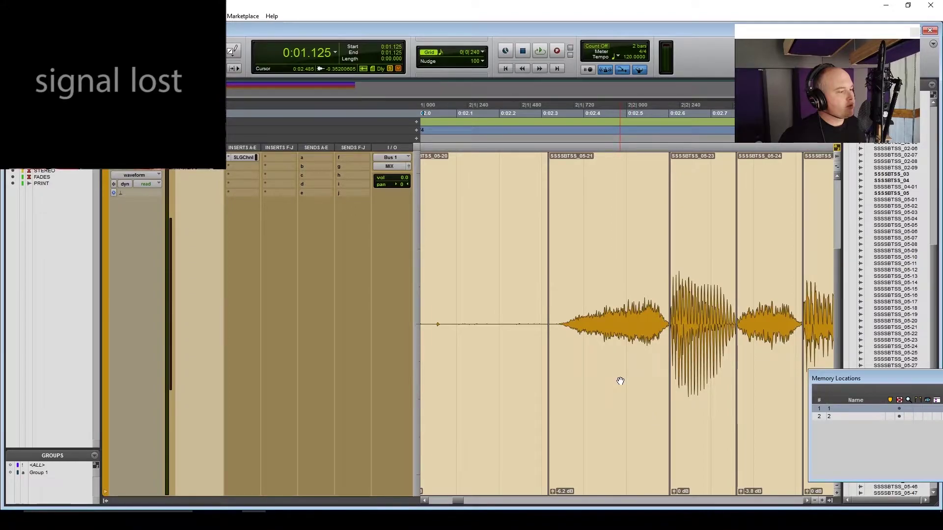
Step: Select all clips on the CG track and play the clip-gained voice in full
key("alt+a")
key("ctrl+a")
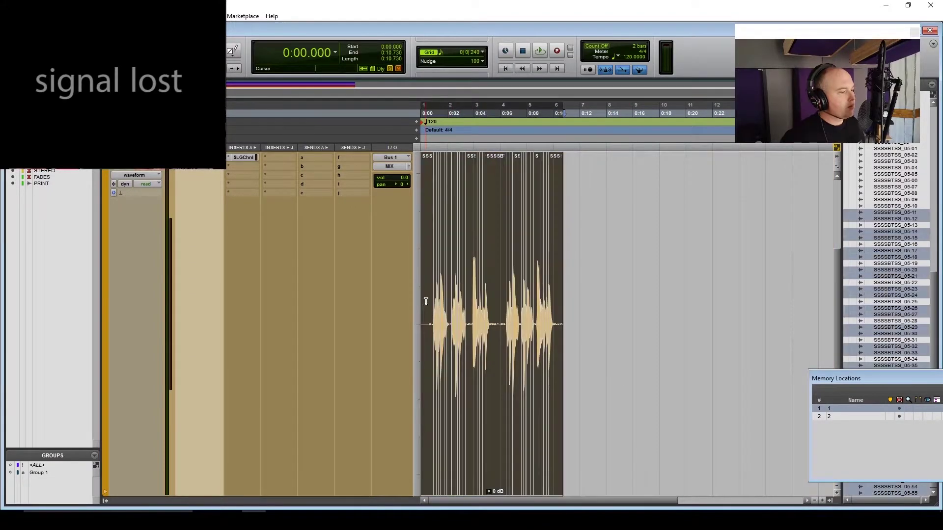
key("space")
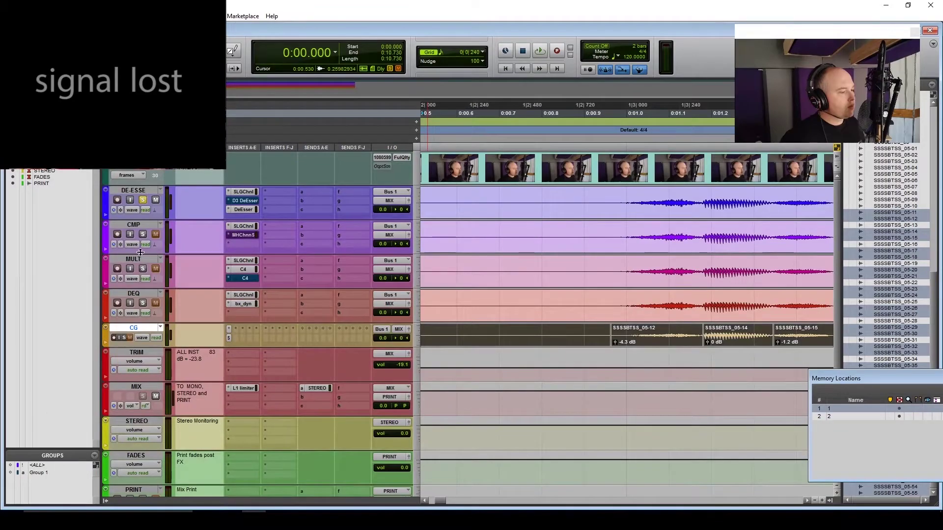
Step: Play the soloed DE-ESSE track, and solo and play the CG track to compare them
key("space")
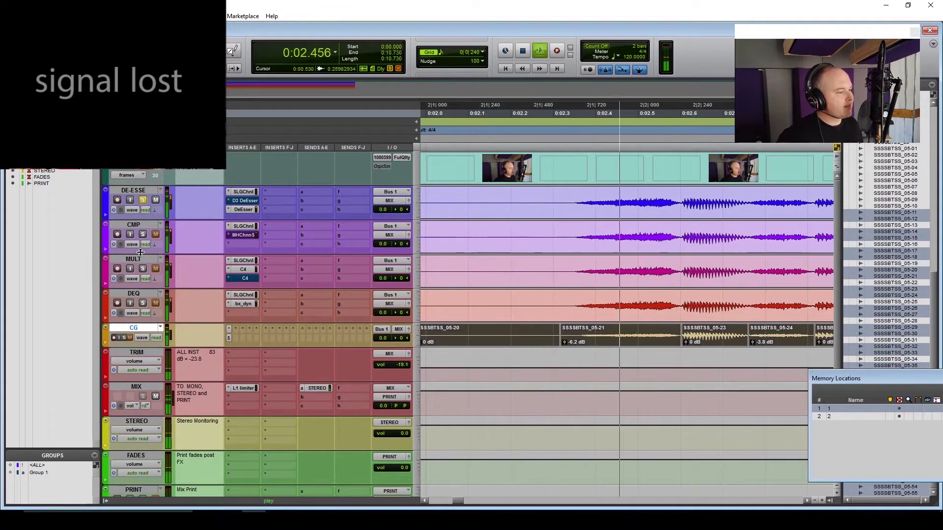
key("space")
left_click(124, 338)
key("space")
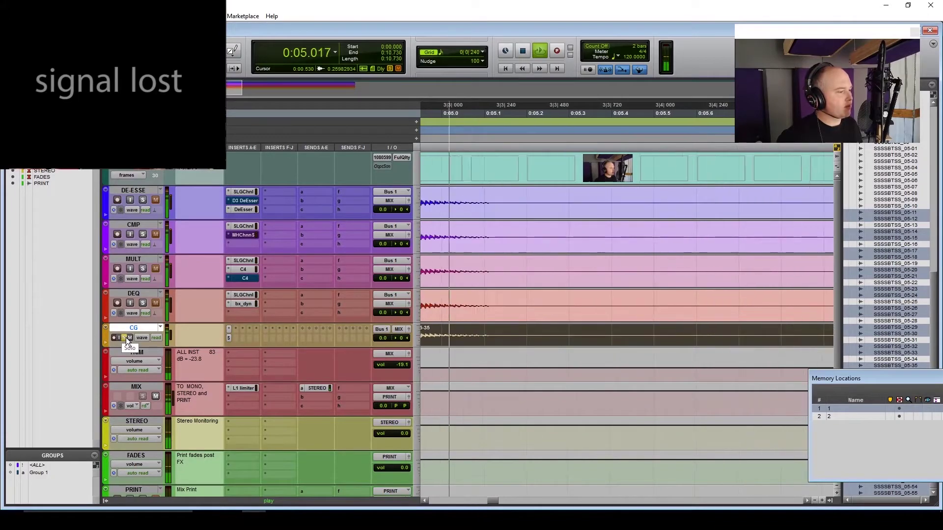
key("space")
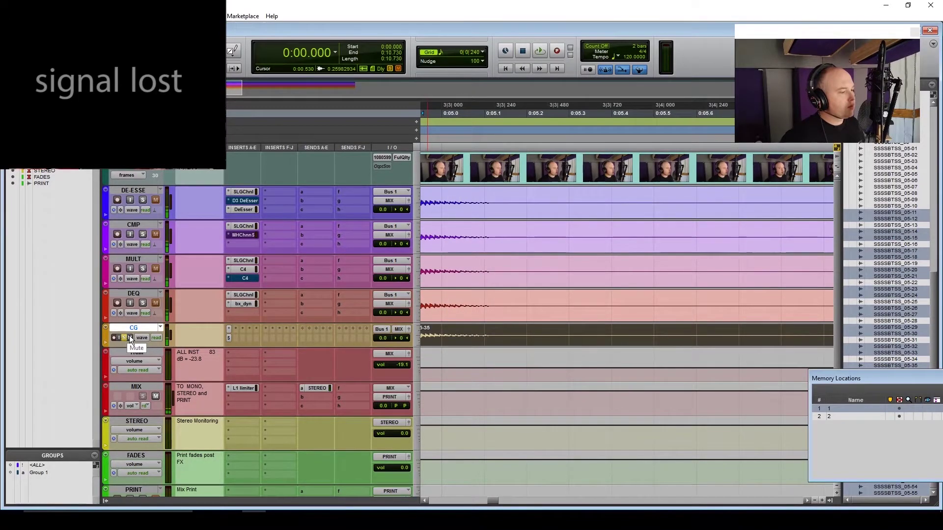
Step: Fit the whole recording in view and inspect the SSLGChannel plug-in on the CG track, closing it when done
key("ctrl+bracketleft")
key("ctrl+bracketleft")
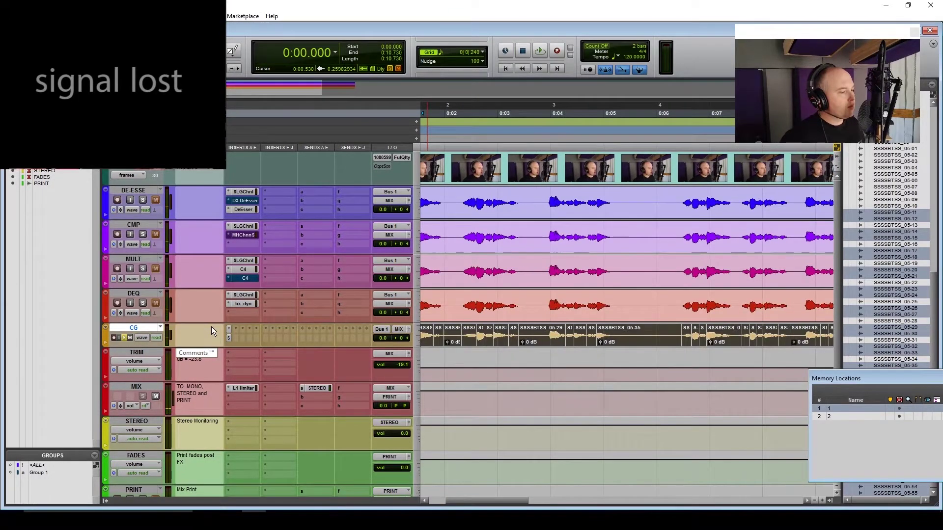
key("ctrl+bracketleft")
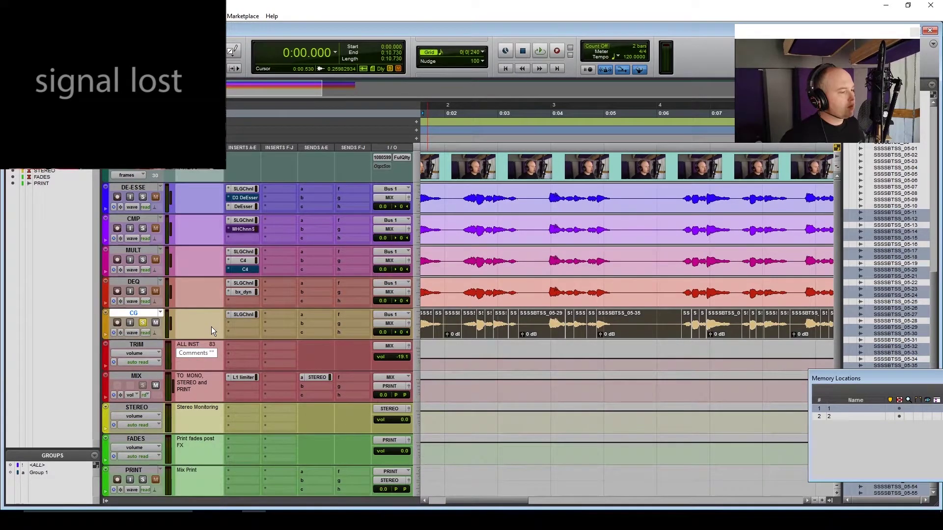
key("ctrl+bracketleft")
key("ctrl+bracketleft")
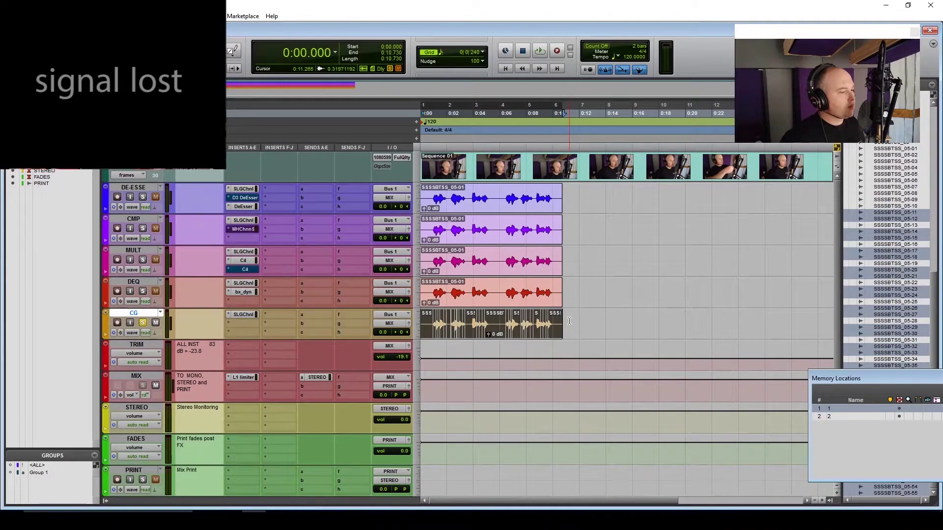
left_click(251, 315)
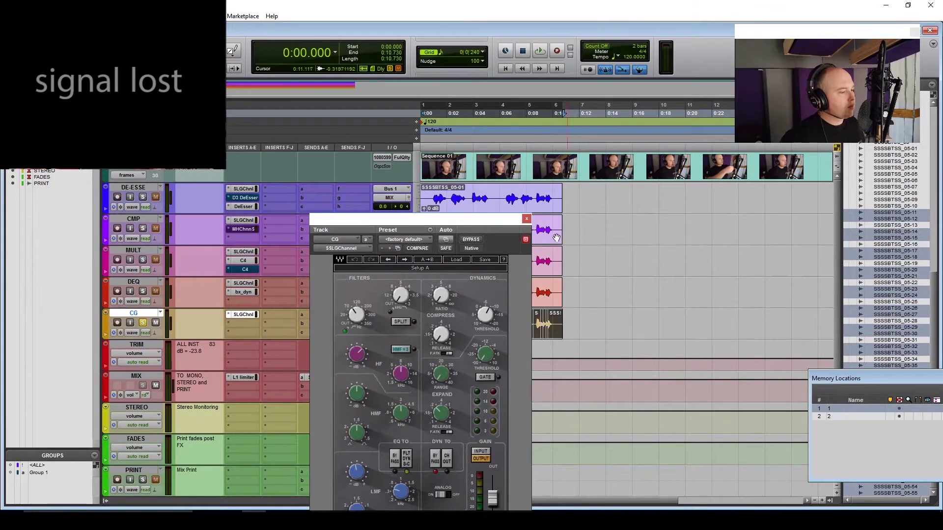
left_click(527, 219)
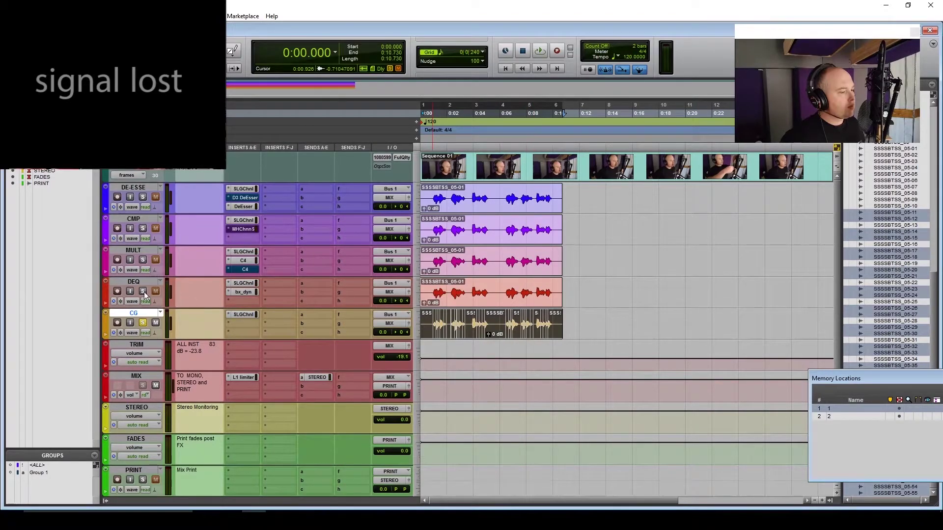
Step: Play the soloed DEQ track, and solo and play CG to compare dynamic EQ with clip gain
key("space")
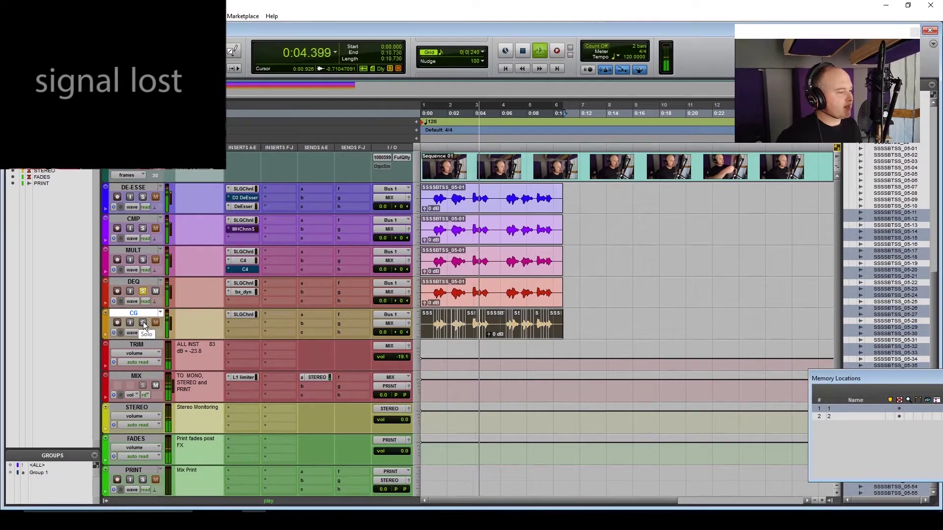
key("space")
left_click(143, 322, "ctrl")
key("space")
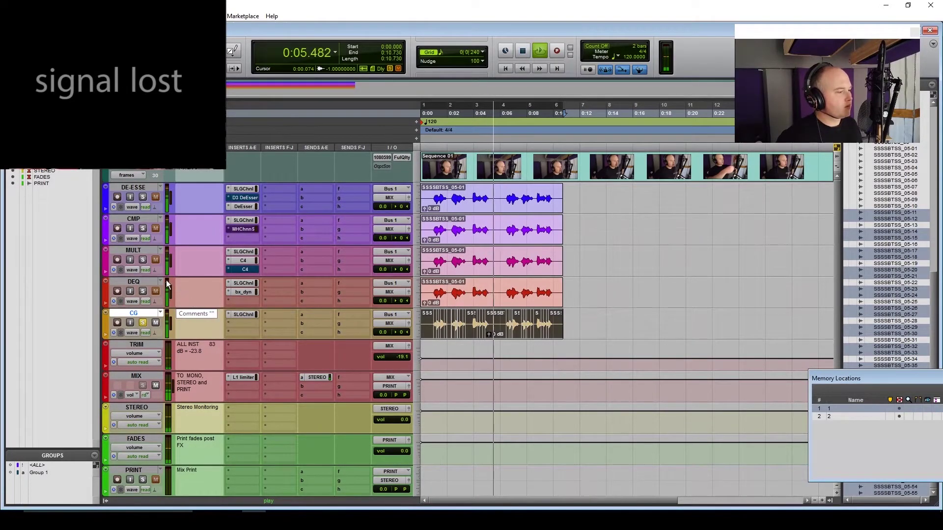
key("space")
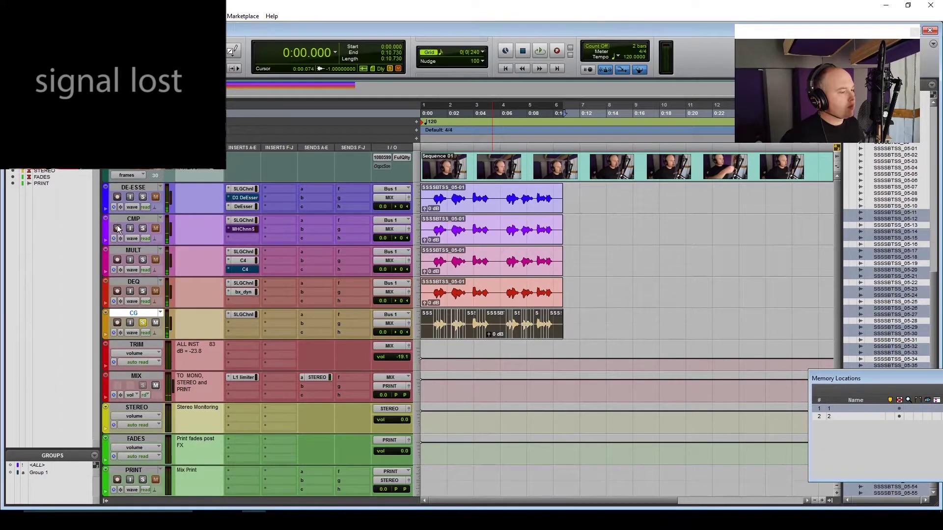
Step: Solo and play DE-ESSE and CG in turn to compare de-essing with clip gain, and clear the CG solo
left_click(143, 196, "ctrl")
key("space")
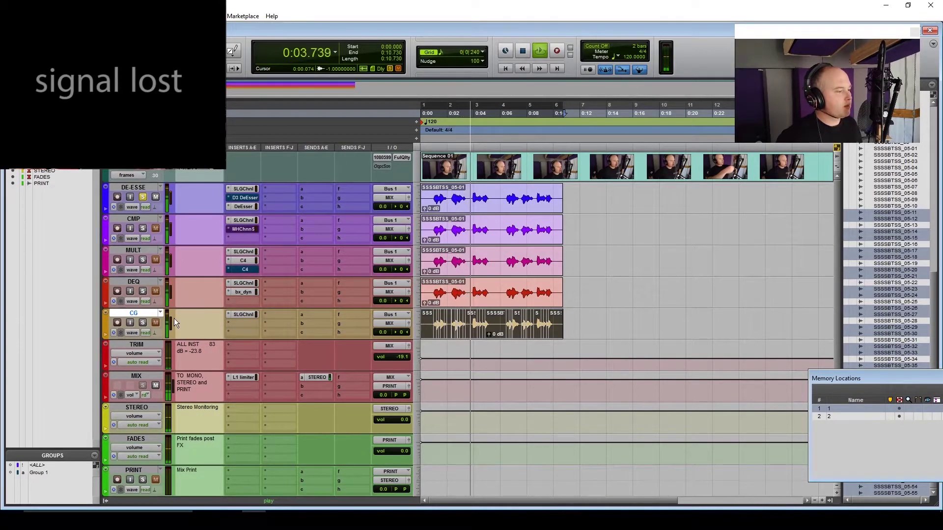
key("space")
left_click(143, 323)
key("space")
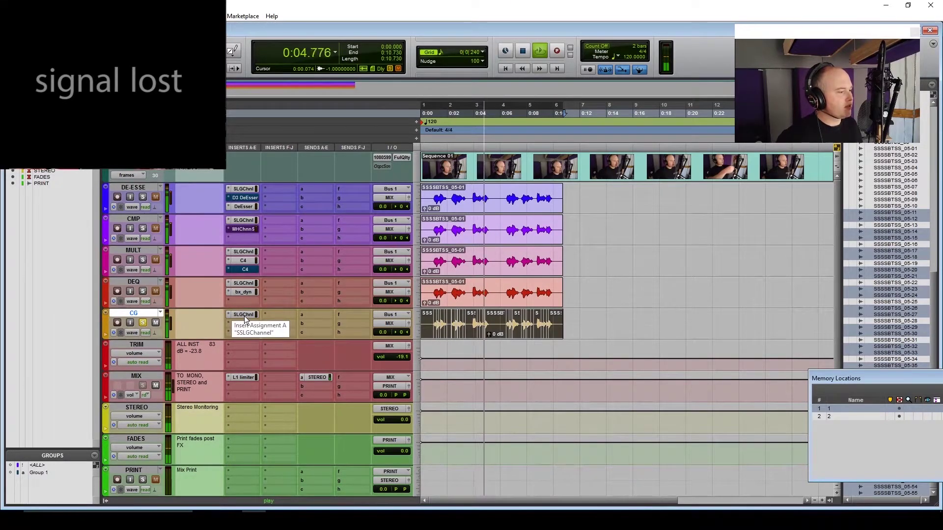
key("space")
left_click(143, 322)
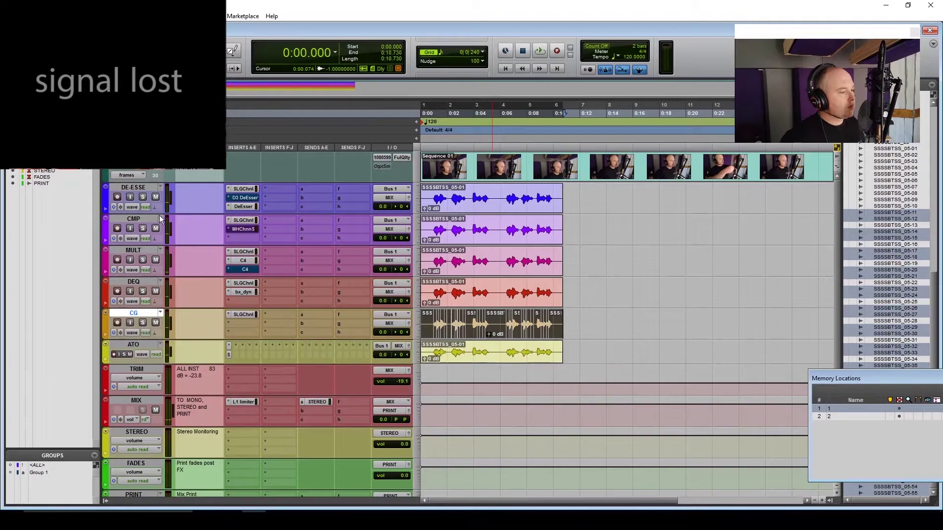
Step: Switch the ATO track's view to volume and play the track enlarged to hear its volume automation
key("ctrl+alt+Down")
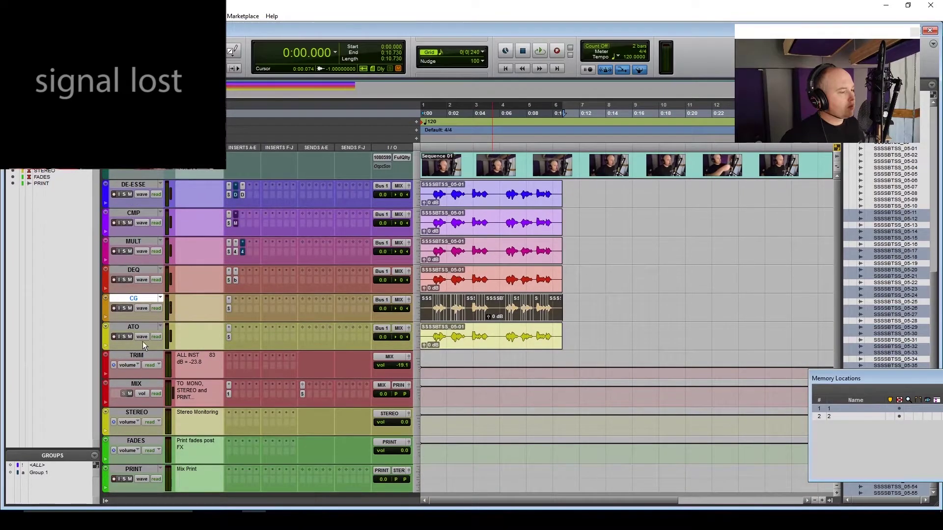
left_click(142, 336)
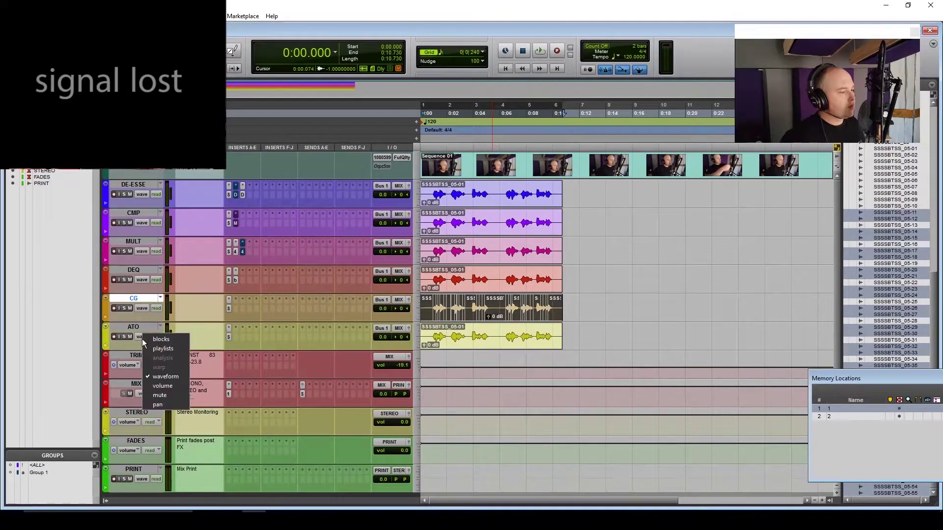
left_click(169, 383)
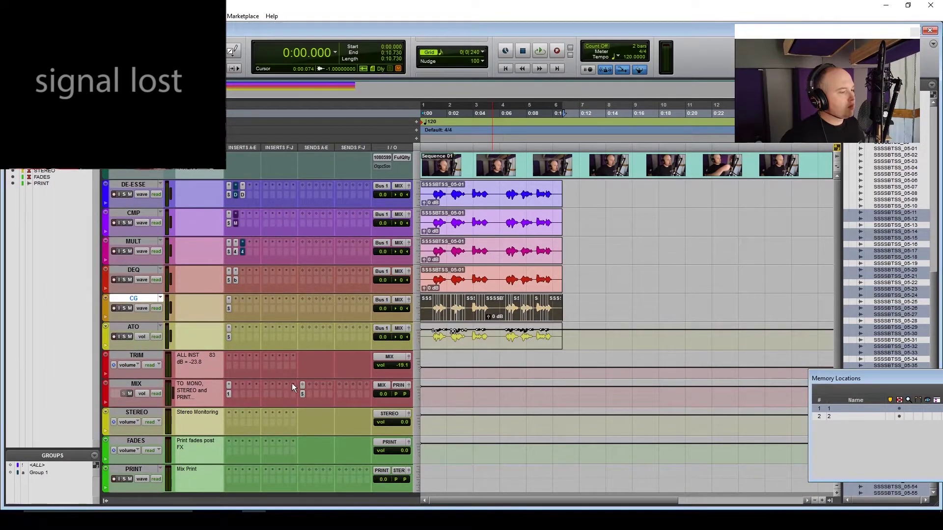
left_click(138, 328)
key("e")
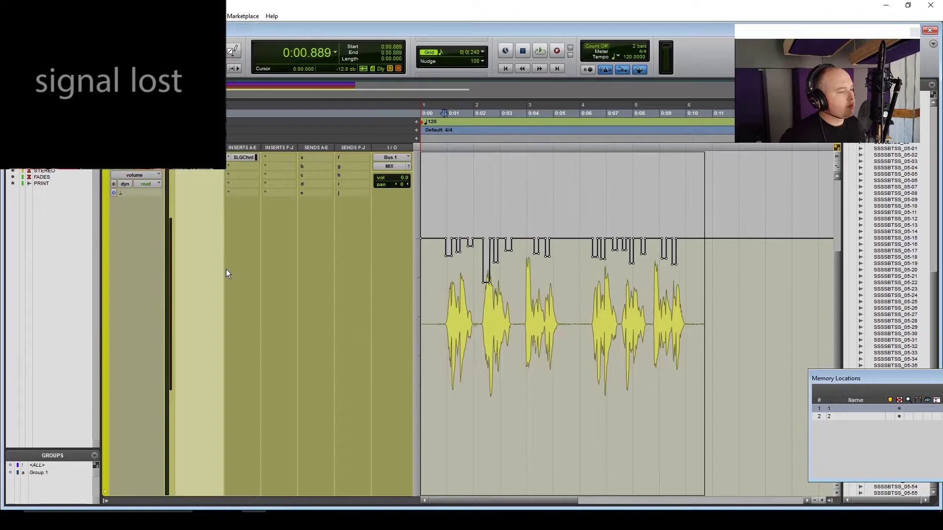
key("space")
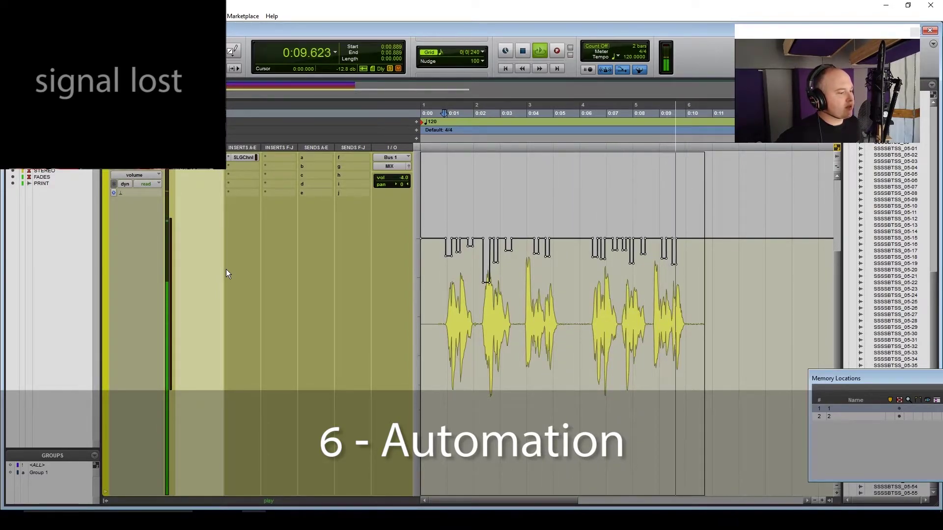
key("e")
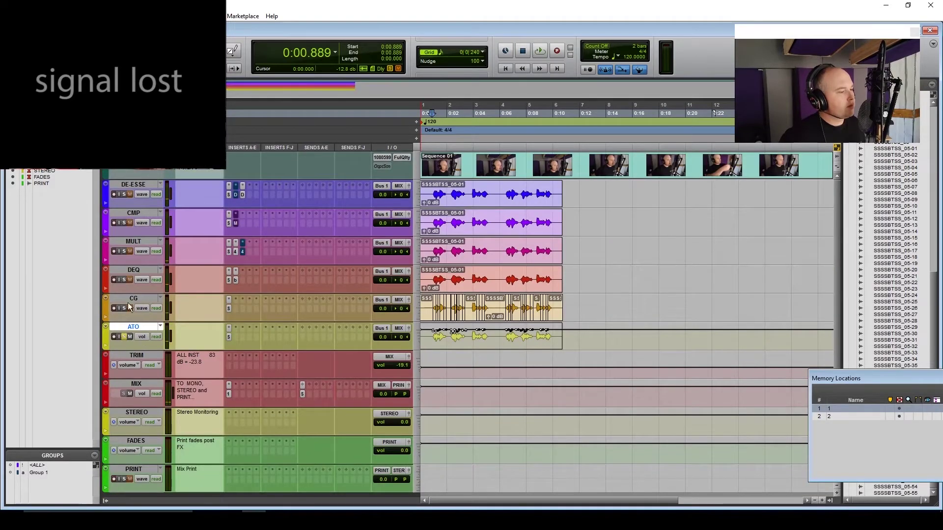
Step: Solo and play the DE-ESSE and ATO tracks in turn to compare de-essing with volume automation
left_click(125, 195)
key("space")
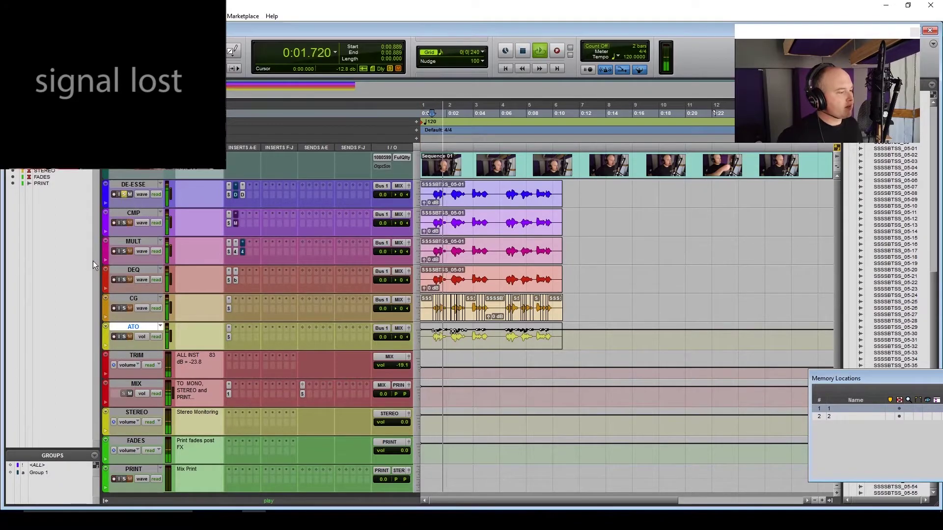
key("space")
left_click(125, 337)
key("space")
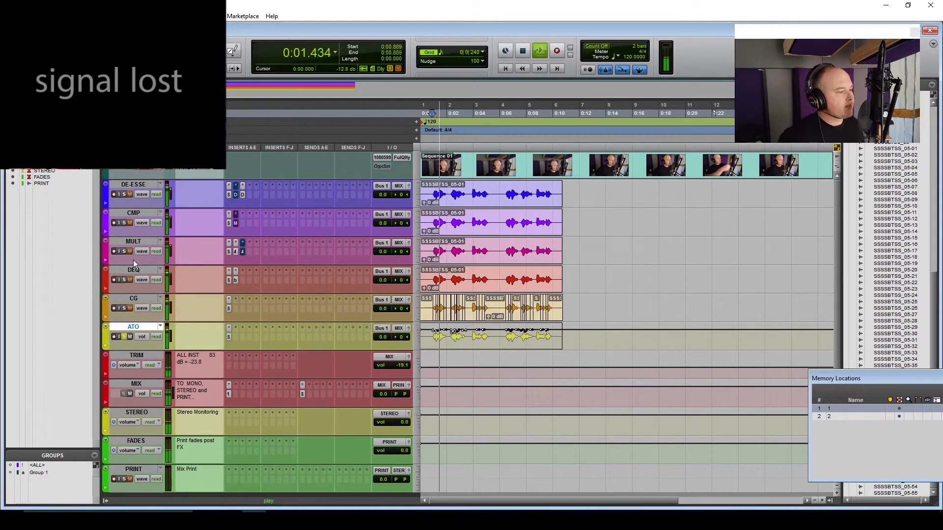
key("space")
Step: Solo and play the CMP and MULT tracks in turn to compare compression with multiband processing
left_click(124, 223)
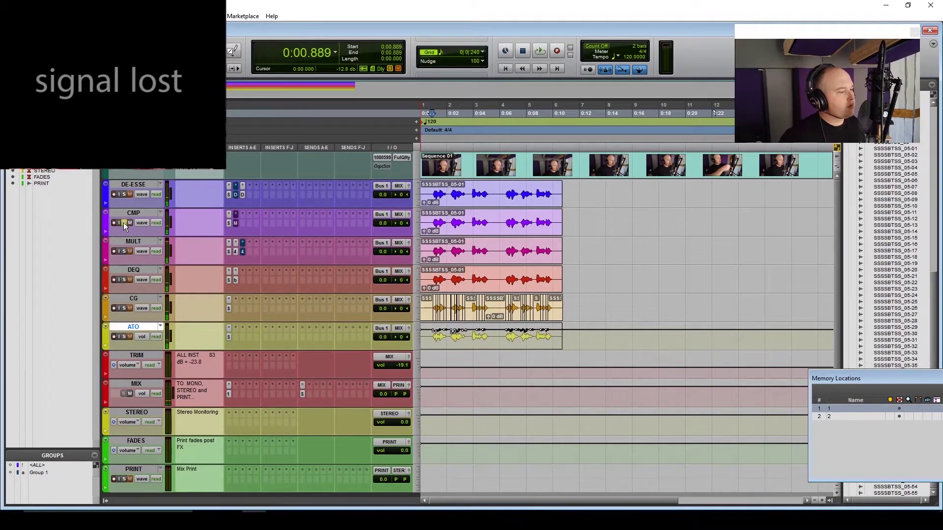
key("space")
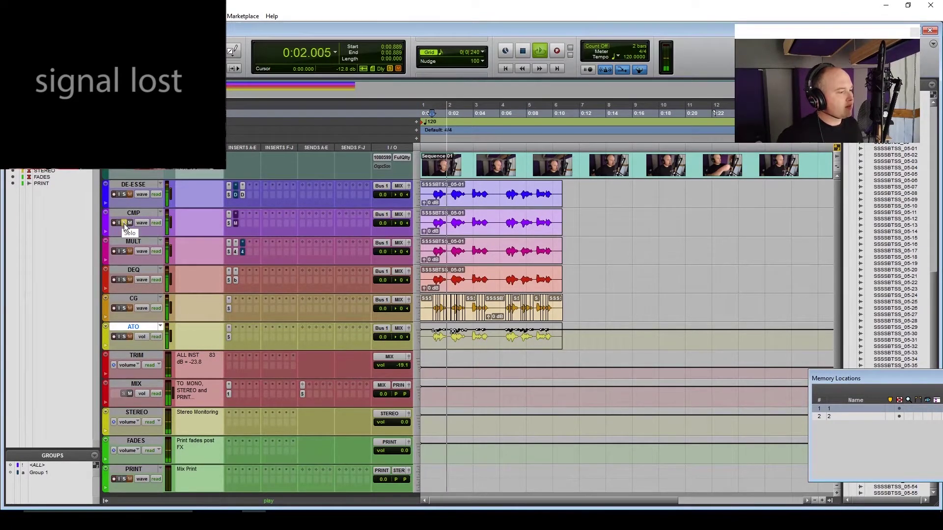
left_click(125, 251)
key("space")
key("space")
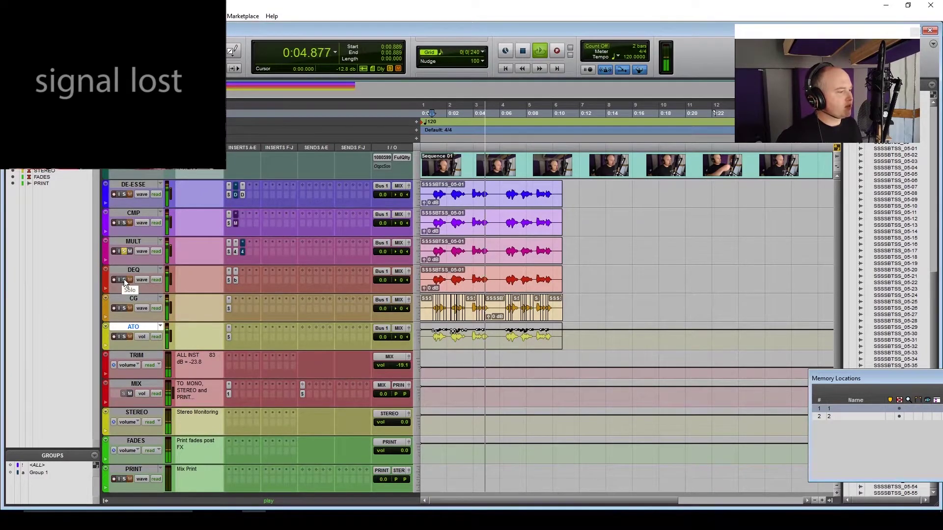
key("space")
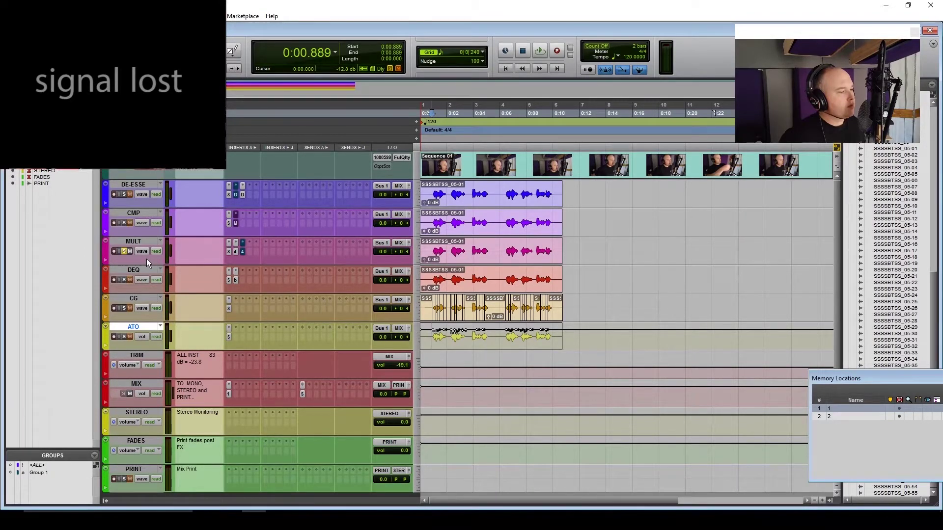
key("space")
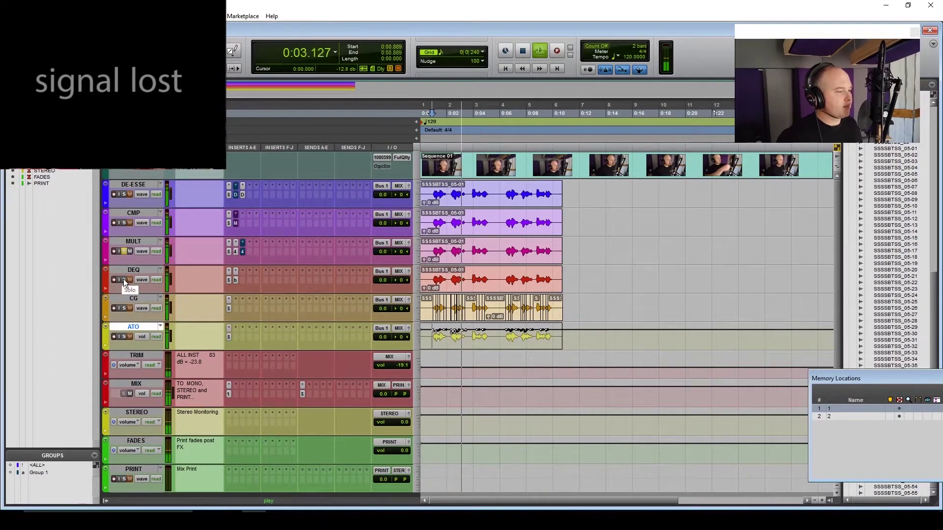
key("space")
Step: Solo and play DEQ, CG and ATO in turn to compare dynamic EQ, clip gain and volume automation
left_click(122, 278)
key("space")
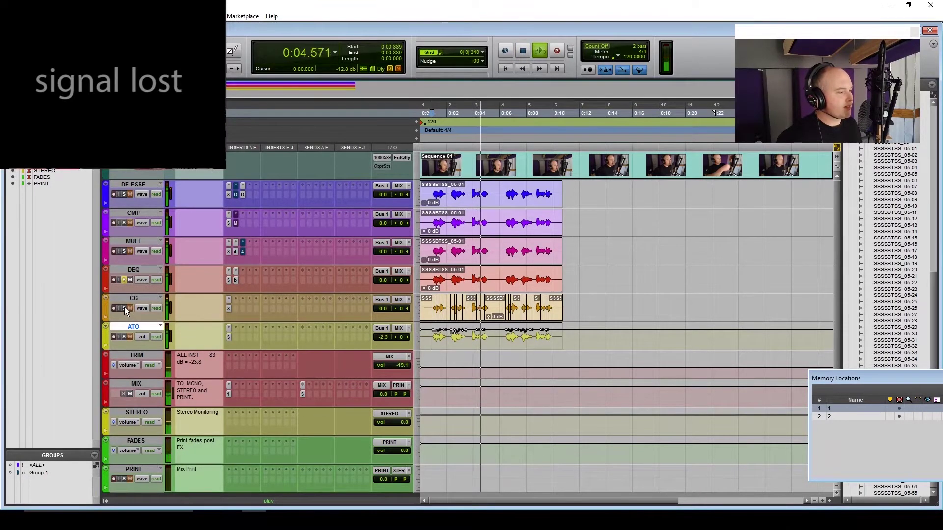
key("space")
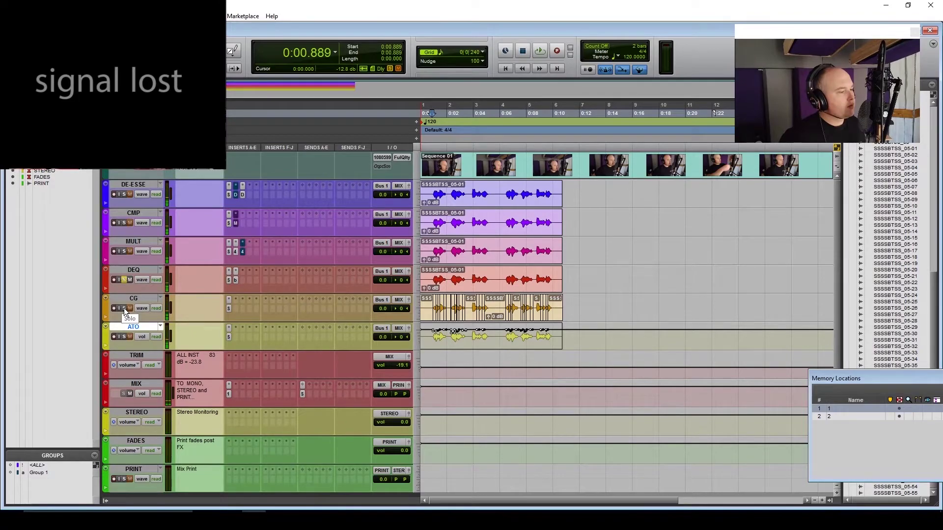
key("space")
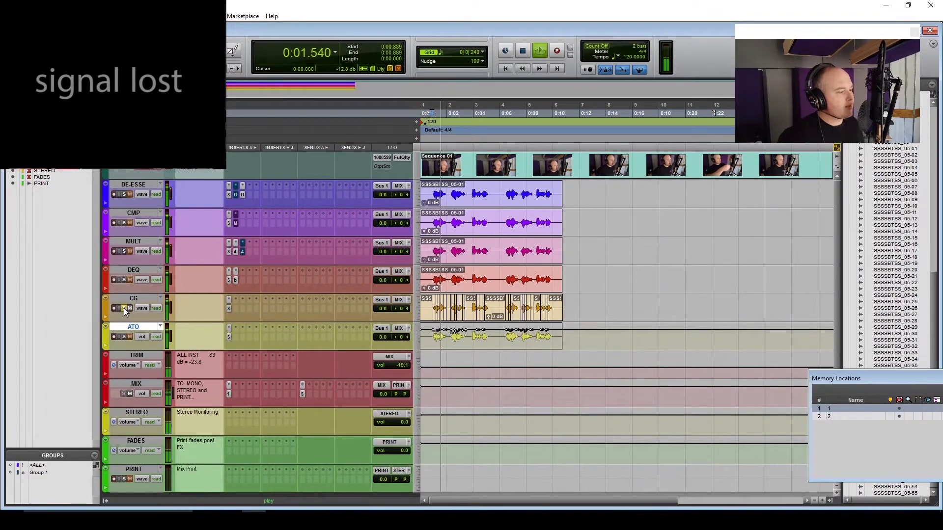
left_click(123, 307)
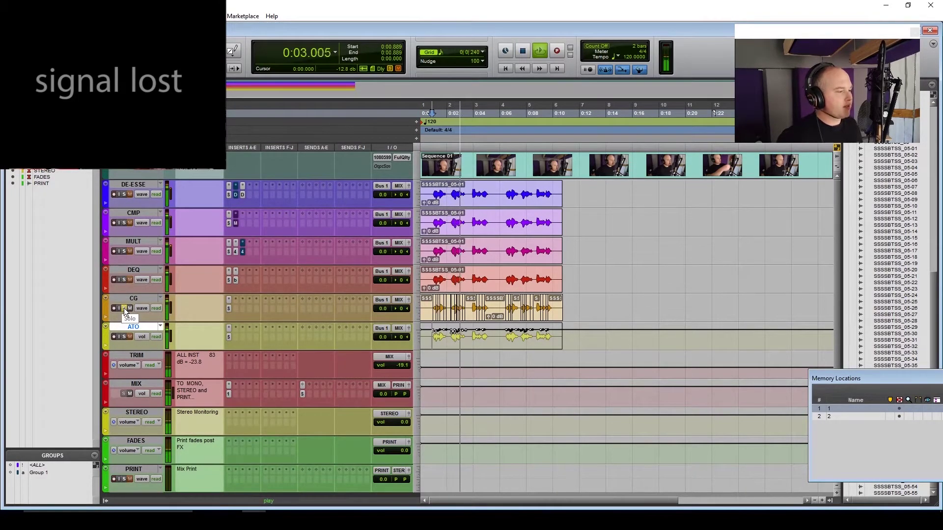
left_click(123, 336)
key("space")
key("space")
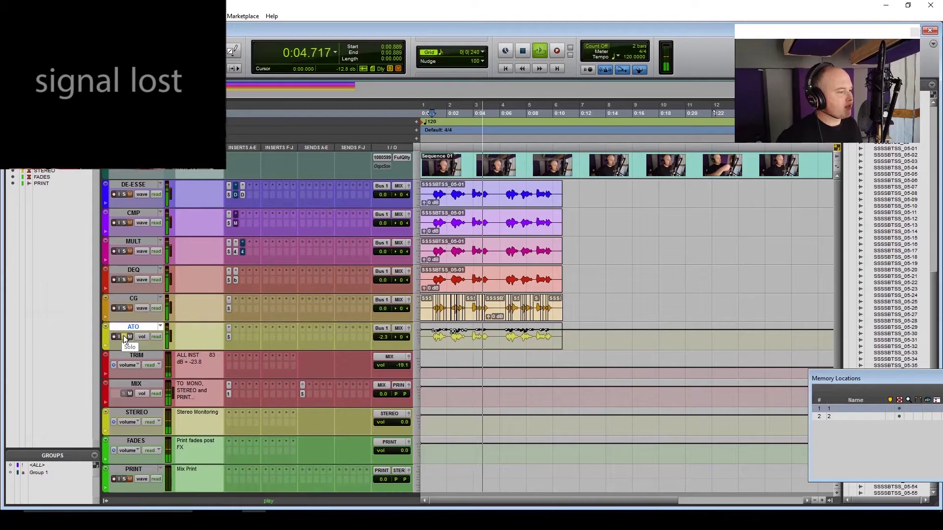
key("space")
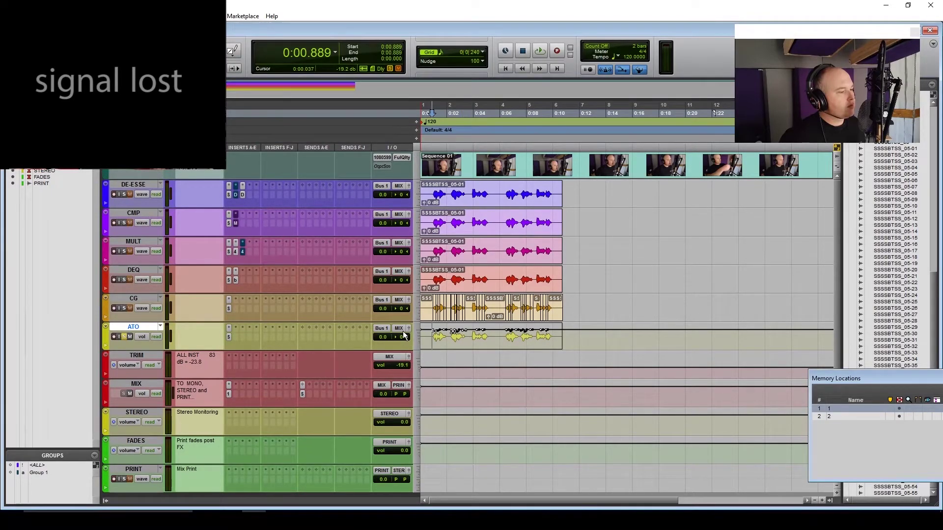
Step: Clear the ATO solo, and show the hidden TATO track with its Trim plug-in open and its Trim gain automation displayed
left_click(121, 334)
left_click(13, 151)
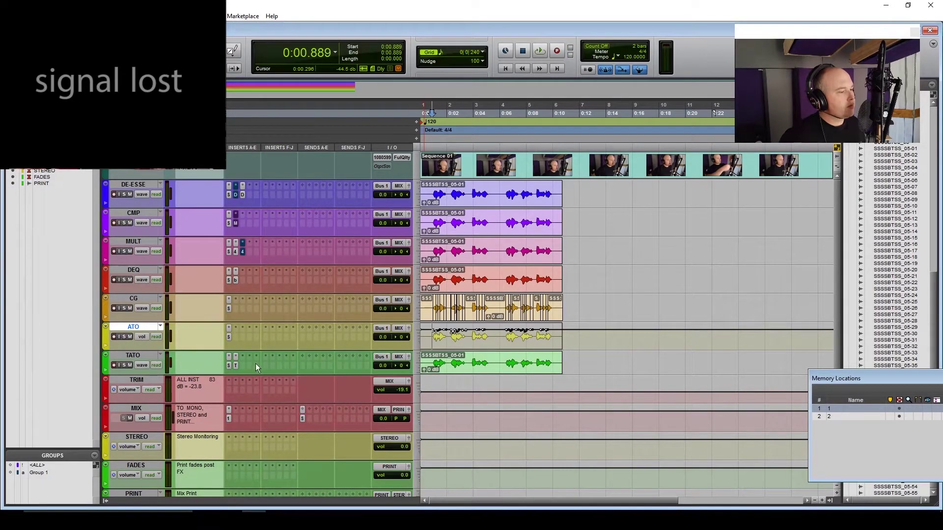
left_click(235, 366)
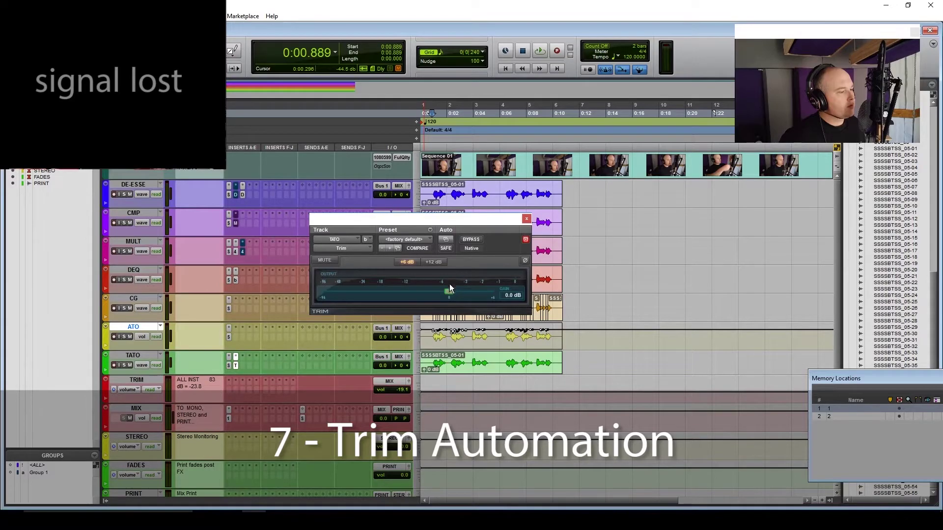
left_click(142, 365)
left_click(208, 444)
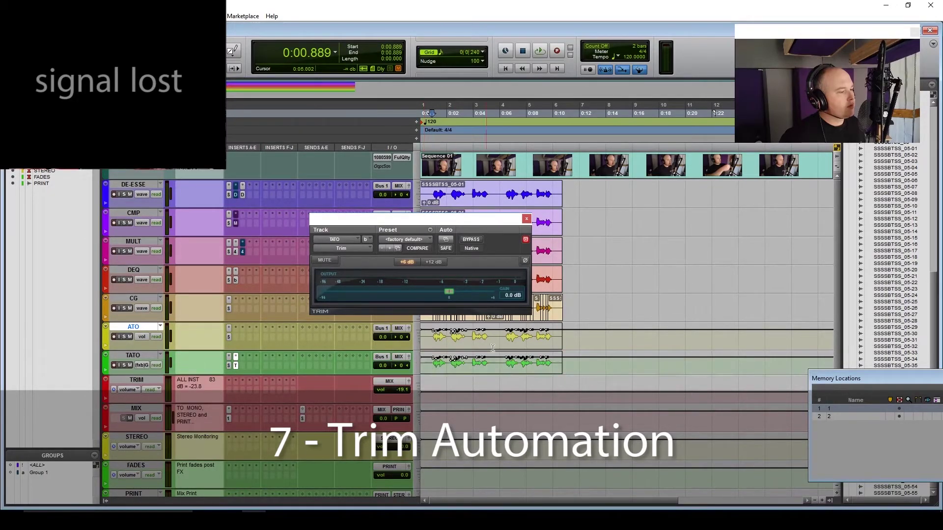
Step: Play from about 0.704 s, alternating the solo between TATO and ATO to compare trim automation with volume automation
left_click(430, 348)
left_click(124, 365)
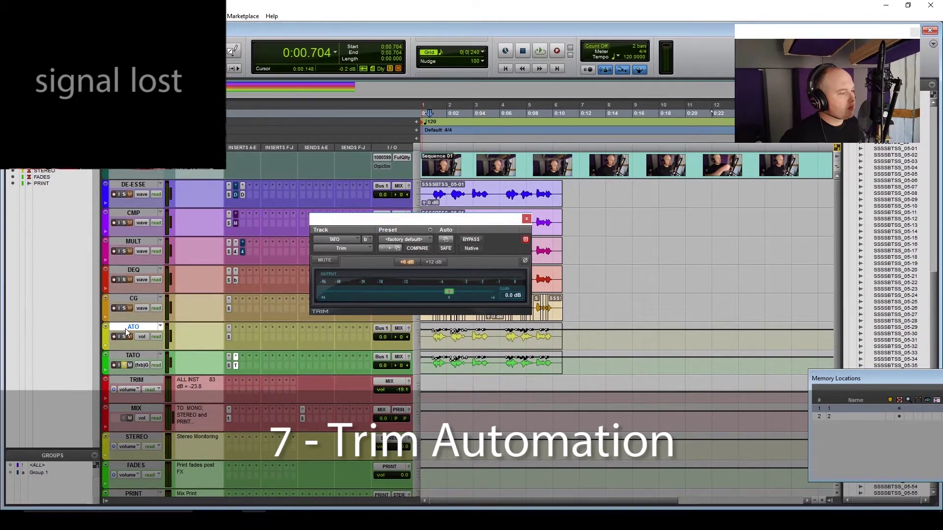
key("space")
left_click(123, 336)
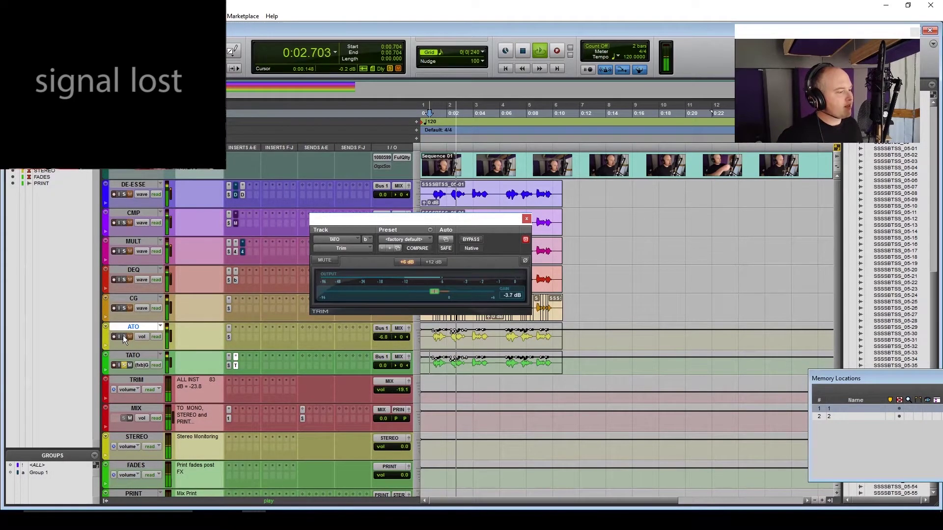
left_click(125, 365)
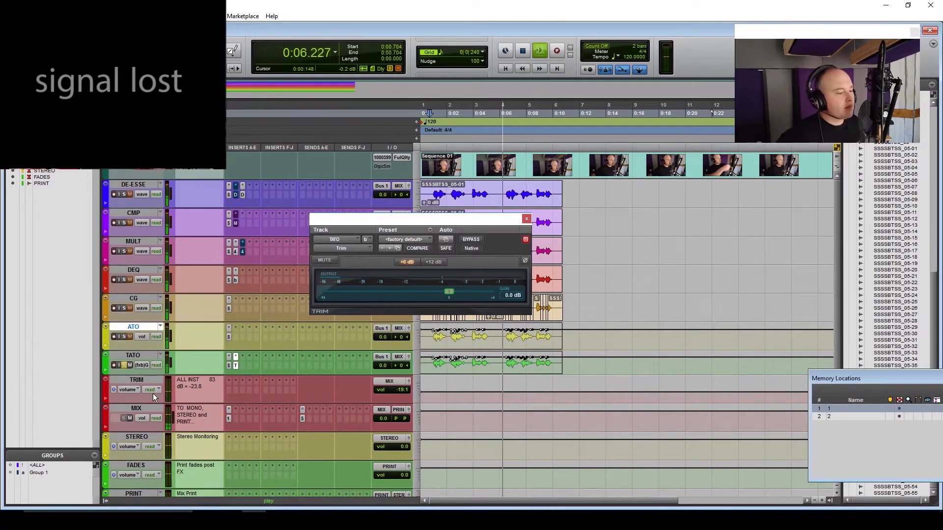
left_click(124, 336)
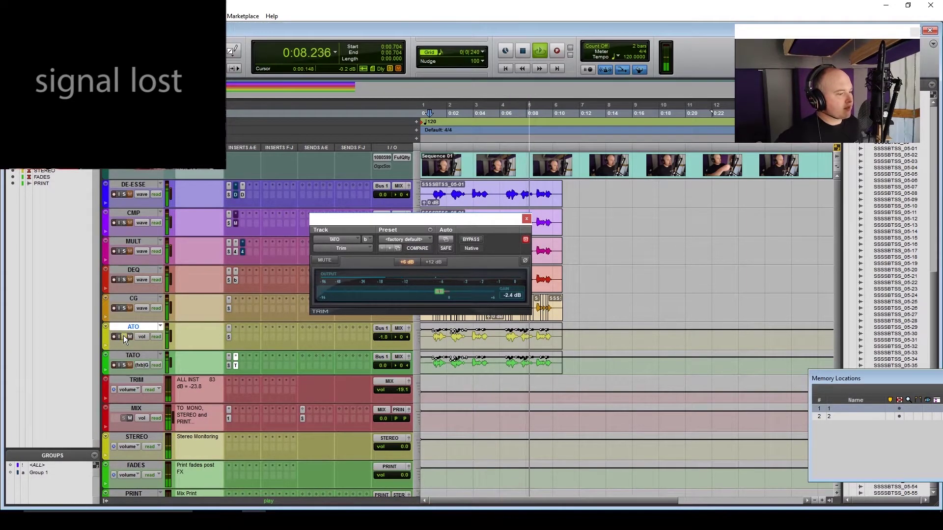
left_click(124, 365)
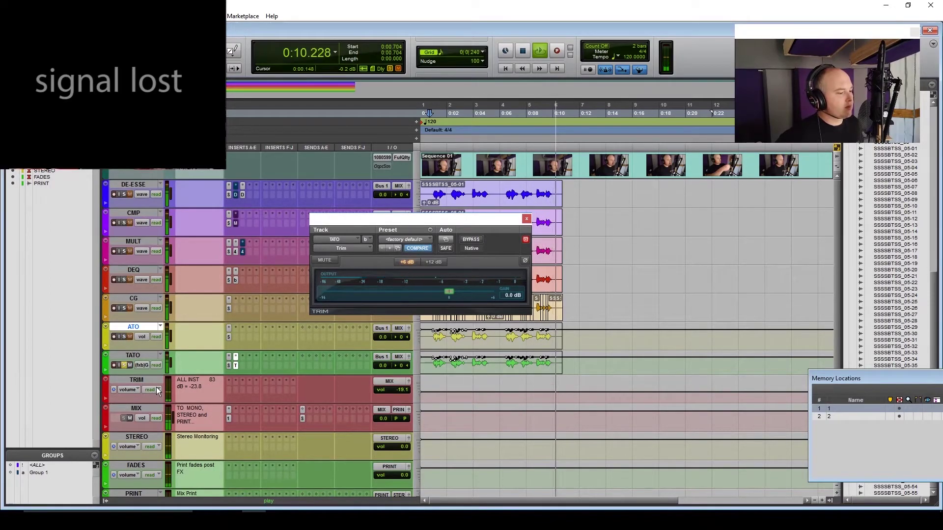
key("space")
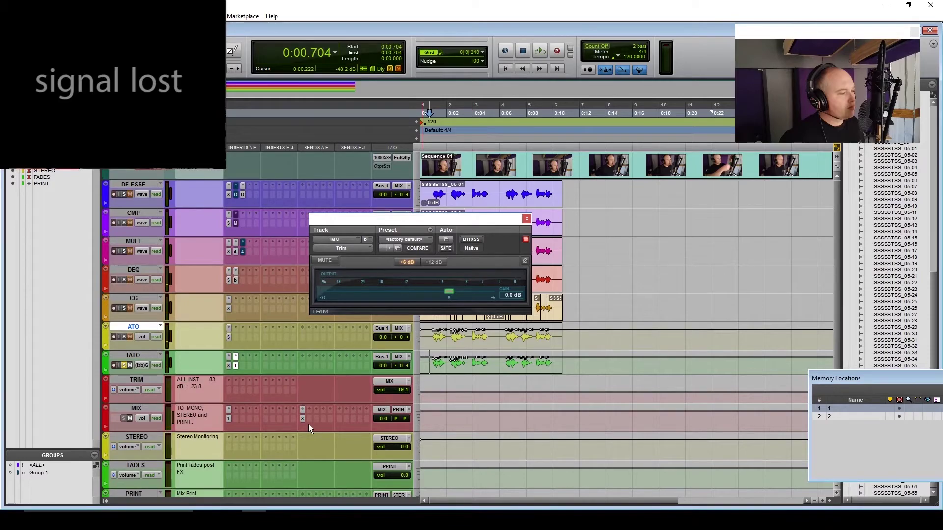
Step: Move TATO's Trim plug-in to insert slot J and display its gain automation in the track view
key("shift+s")
left_click_drag(291, 368, 292, 367)
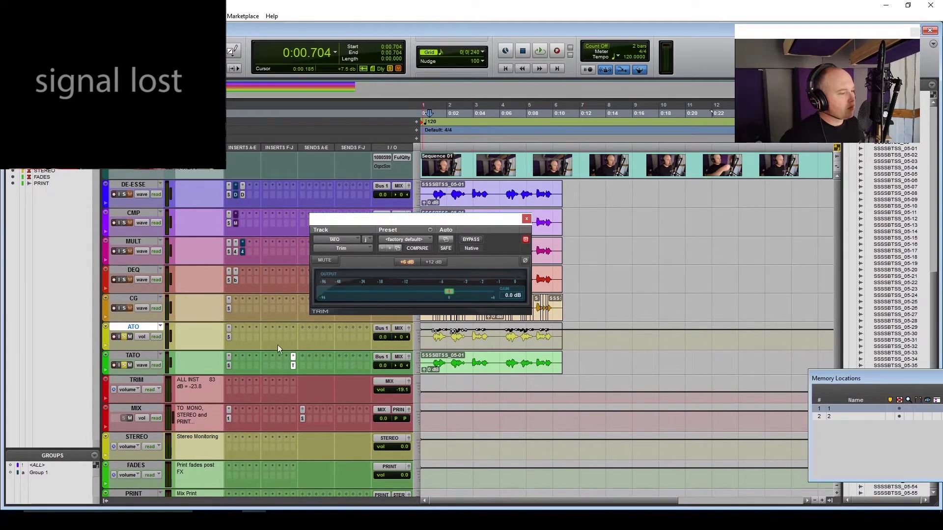
left_click(142, 364)
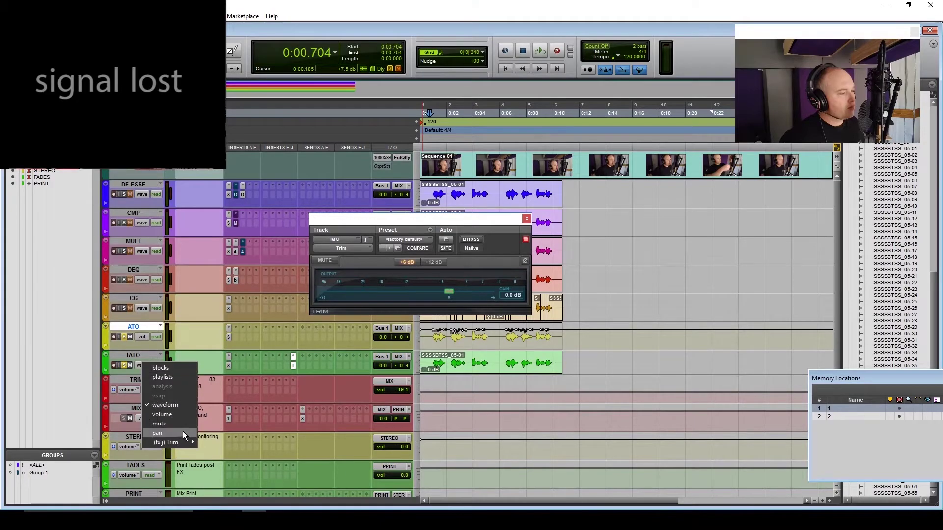
left_click(219, 441)
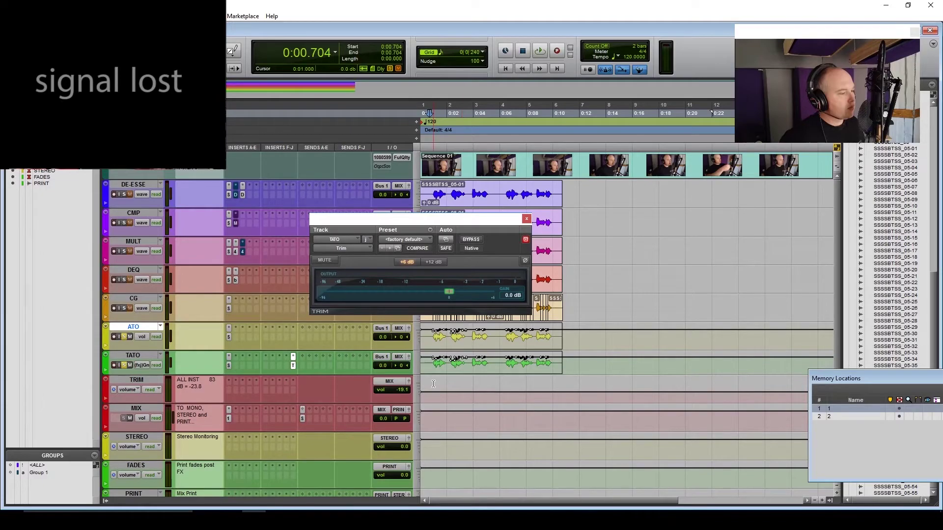
Step: Enlarge the TATO track to inspect its trim automation, close the Trim plug-in, and switch the track view to volume
left_click(431, 361)
key("super+e")
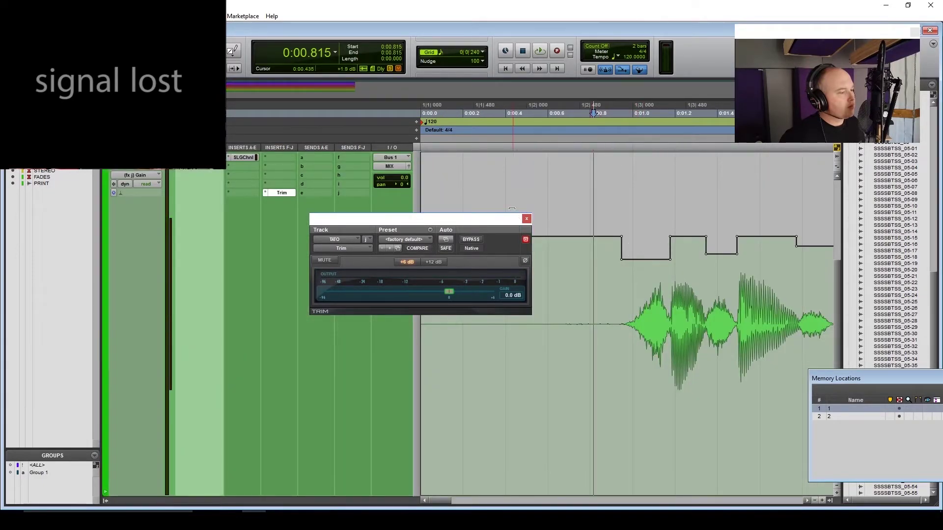
left_click(526, 218)
left_click(133, 174)
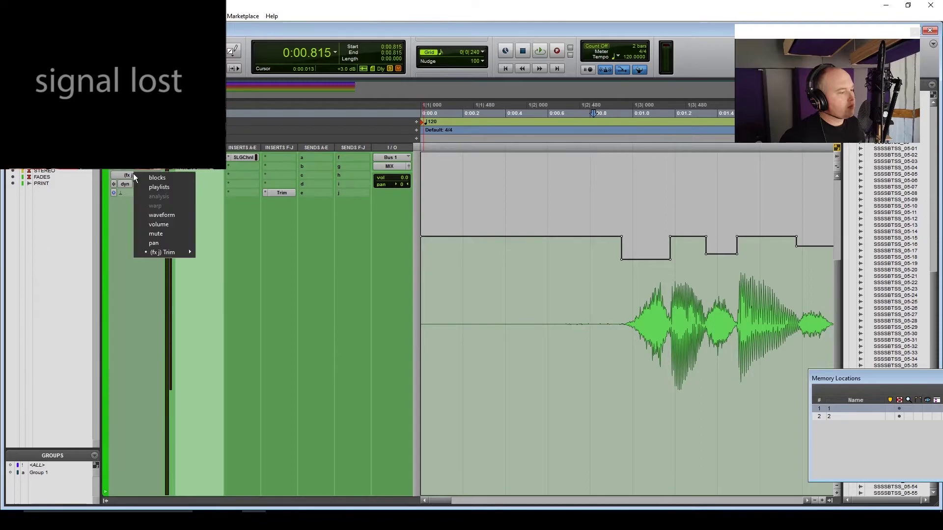
left_click(174, 225)
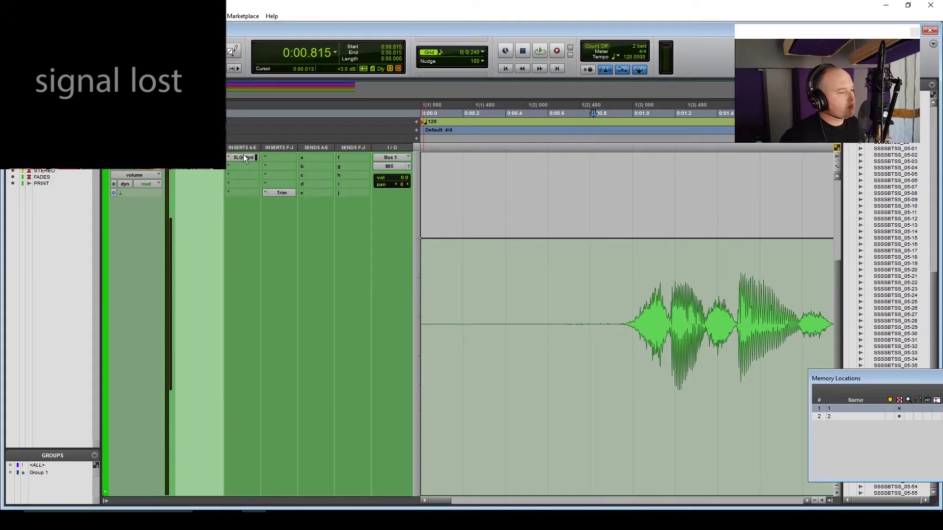
Step: Inspect the Trim plug-in in TATO's last insert slot against the flat volume line, closing it when done
left_click(279, 193)
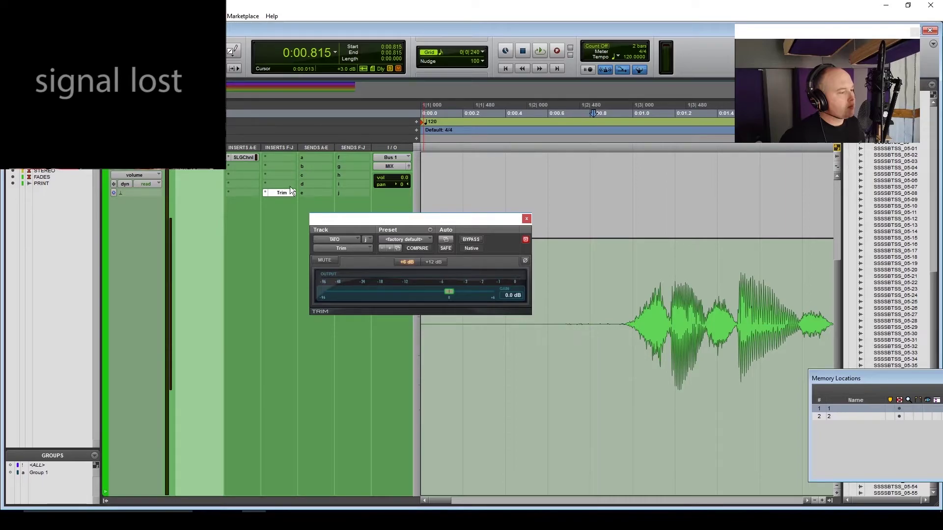
left_click(527, 218)
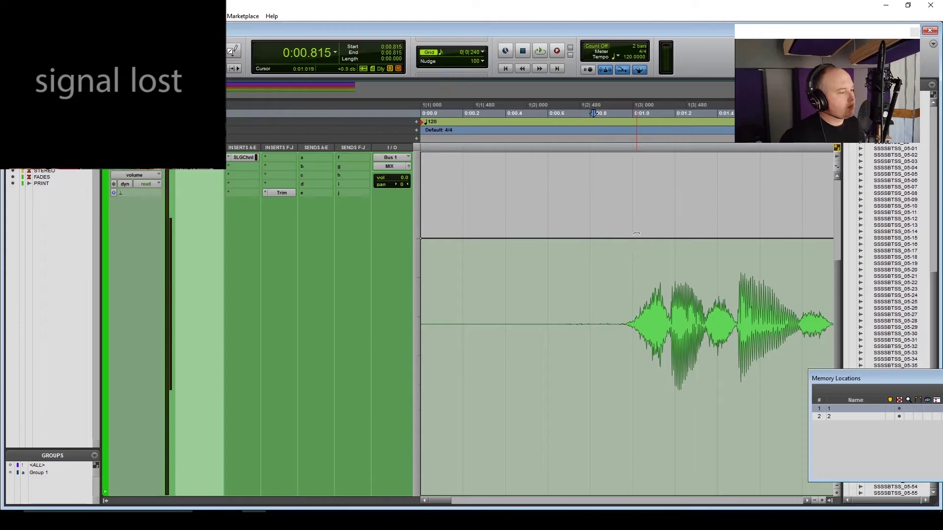
left_click(282, 192)
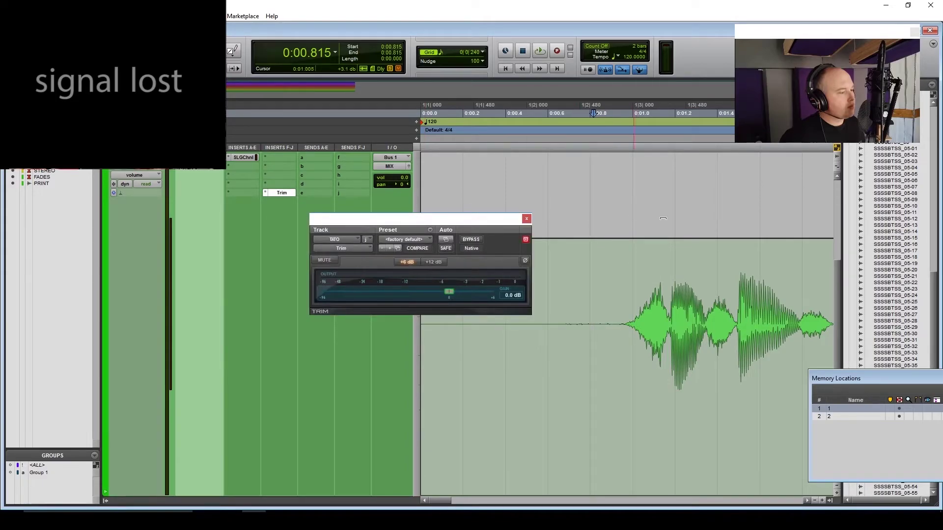
left_click(526, 219)
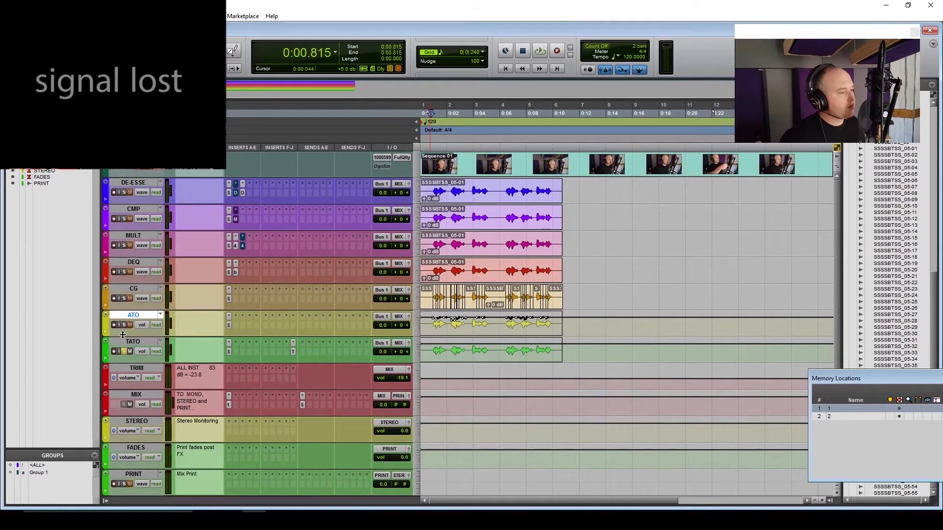
Step: Solo ATO and select its automation from 0:00.704 to 0:10.265, and briefly open the Trim plug-in on TATO
left_click(124, 323)
left_click_drag(555, 322, 429, 323)
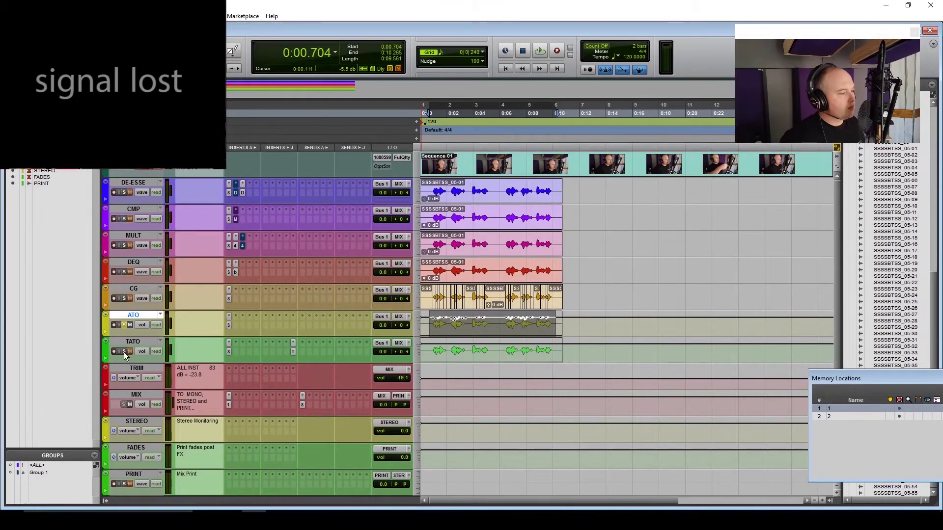
left_click(293, 351)
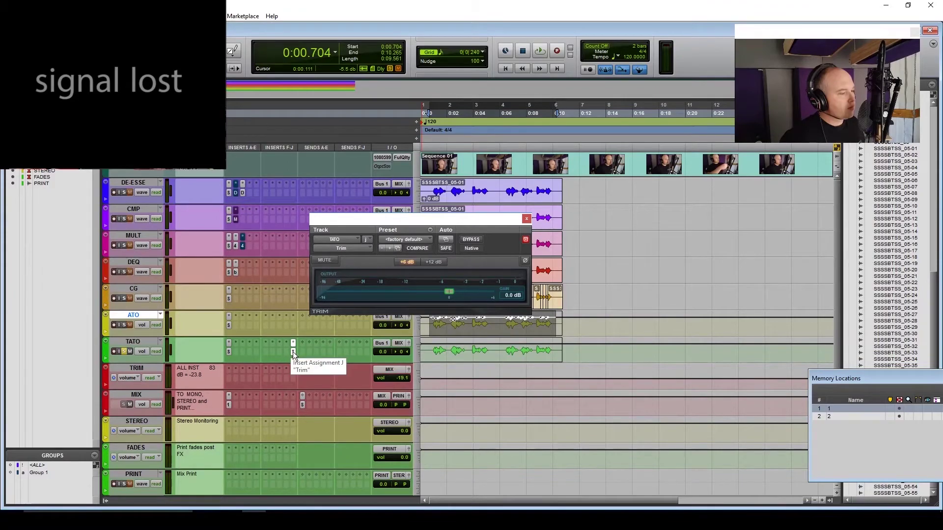
left_click(292, 352)
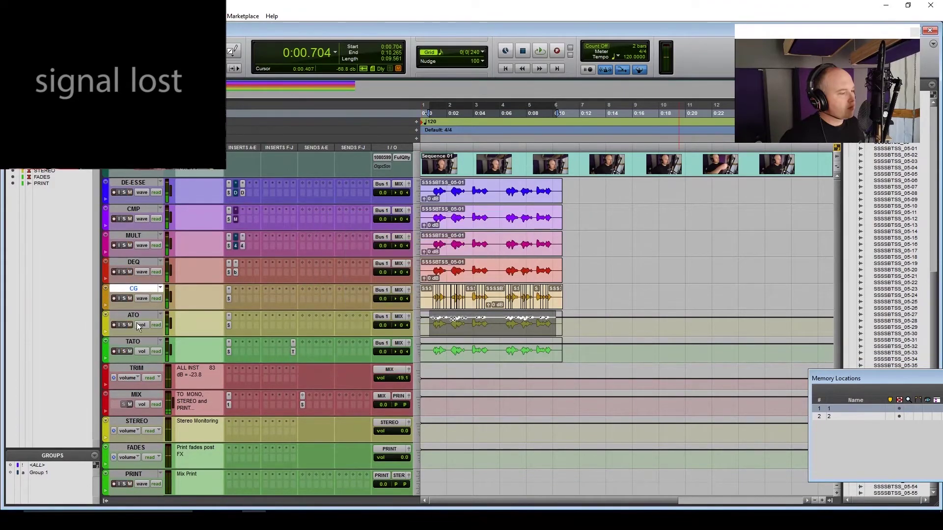
Step: Audition the DE-ESSE and CMP tracks in turn, soloing each and playing it from 0:00.704
left_click(124, 192)
left_click(124, 218)
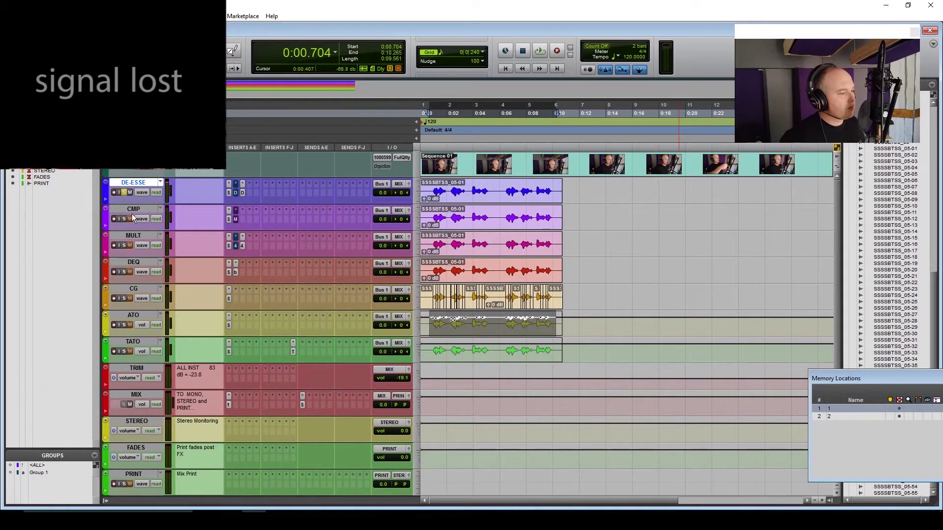
key("space")
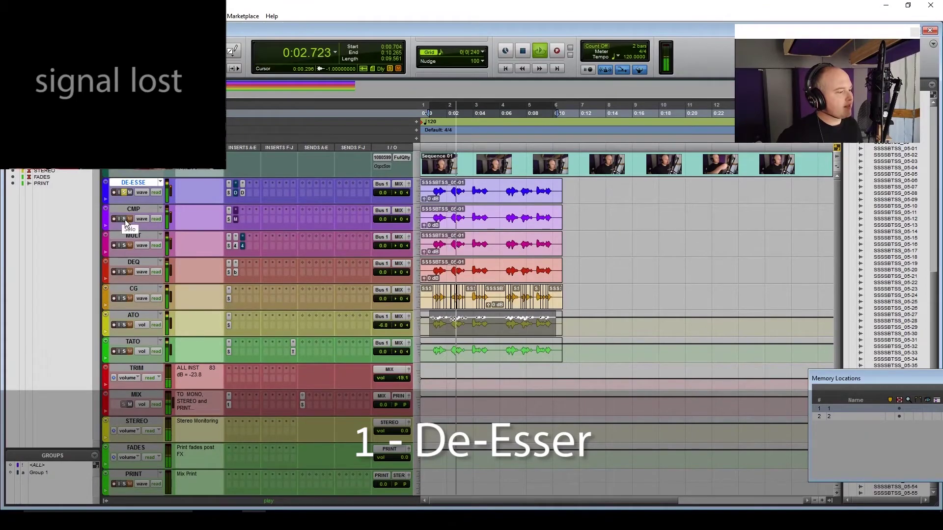
key("space")
key("space")
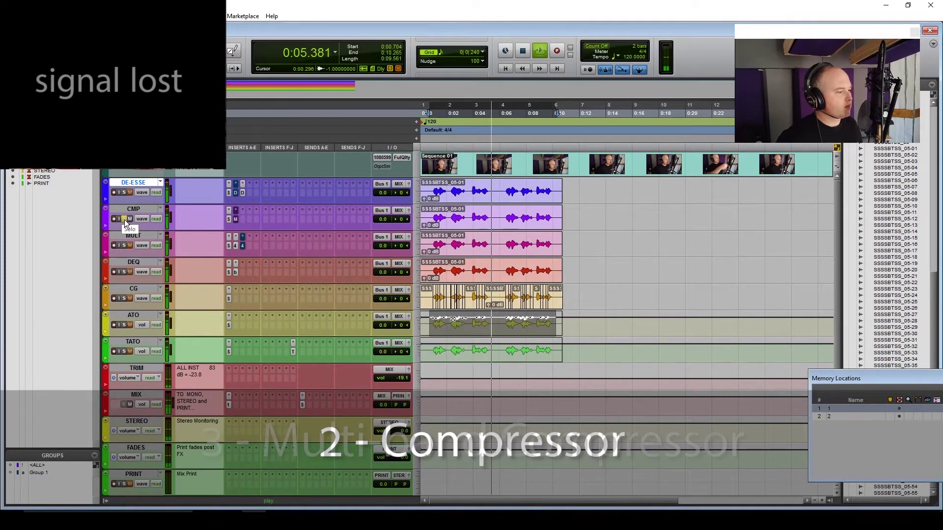
Step: Audition the MULT and DEQ tracks in turn, soloing each and playing it from 0:00.704
left_click(124, 245)
key("space")
key("space")
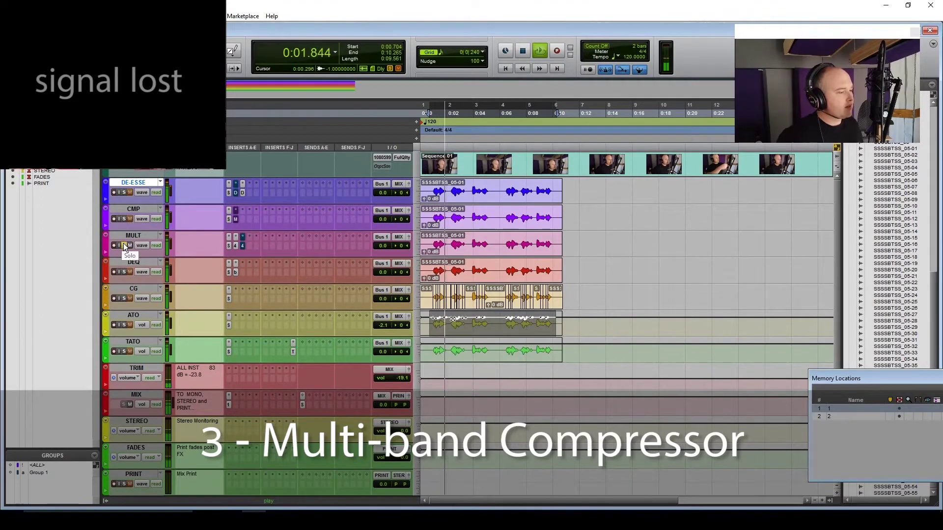
key("space")
key("space")
left_click(125, 271)
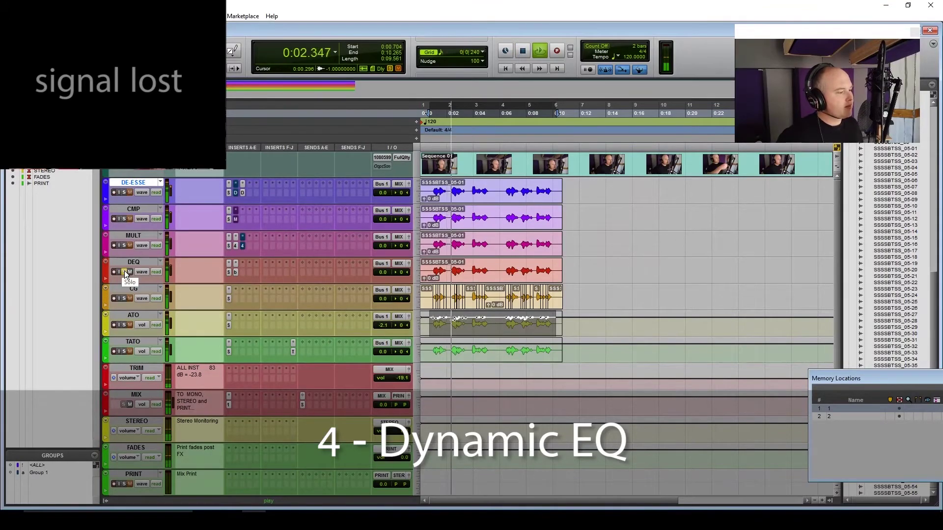
key("space")
key("space")
Step: Audition the CG and ATO tracks in turn, soloing each and playing it from 0:00.704
left_click(124, 298)
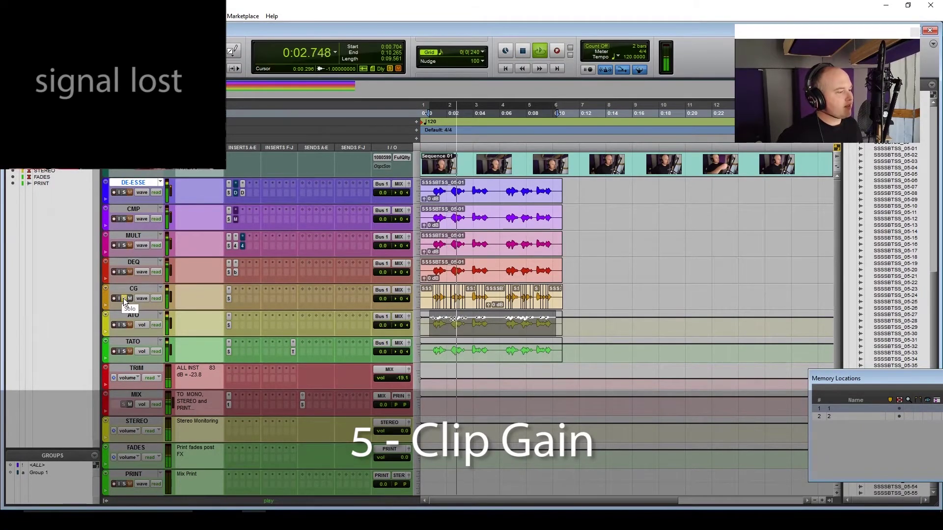
left_click(122, 325)
key("space")
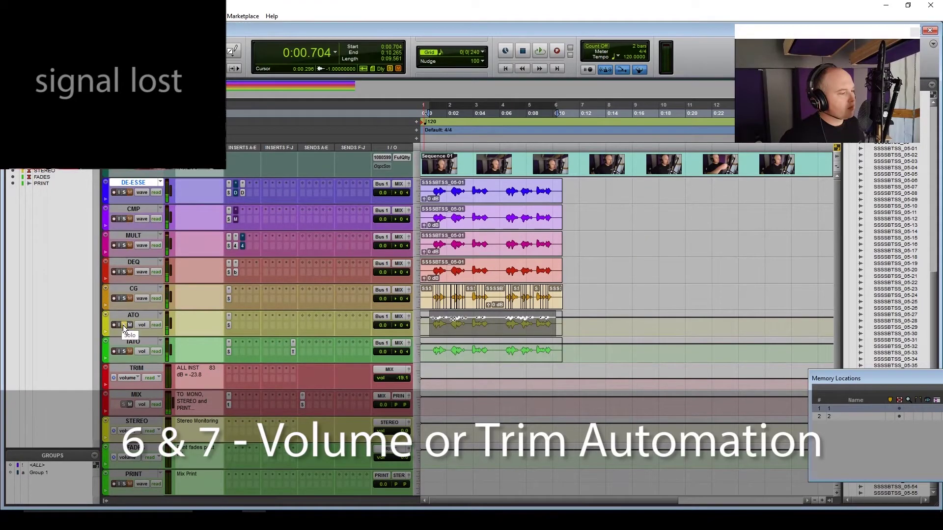
key("space")
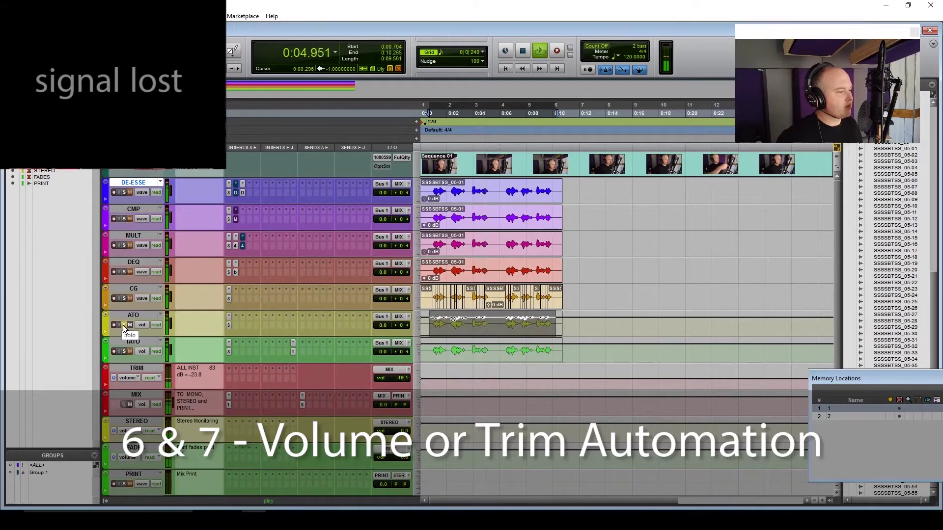
key("space")
left_click(124, 325)
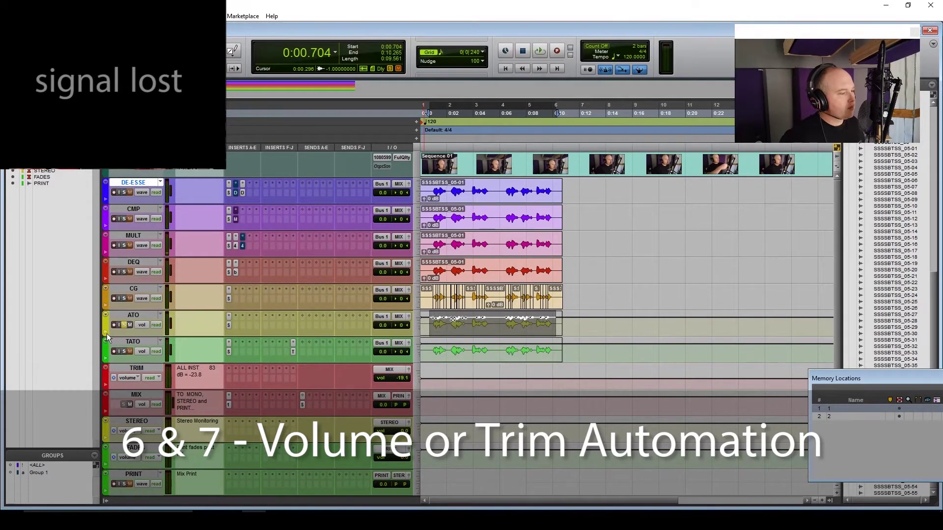
Step: Solo the TATO track in place of ATO and leave TATO as the selected track
left_click(127, 317)
left_click(126, 341)
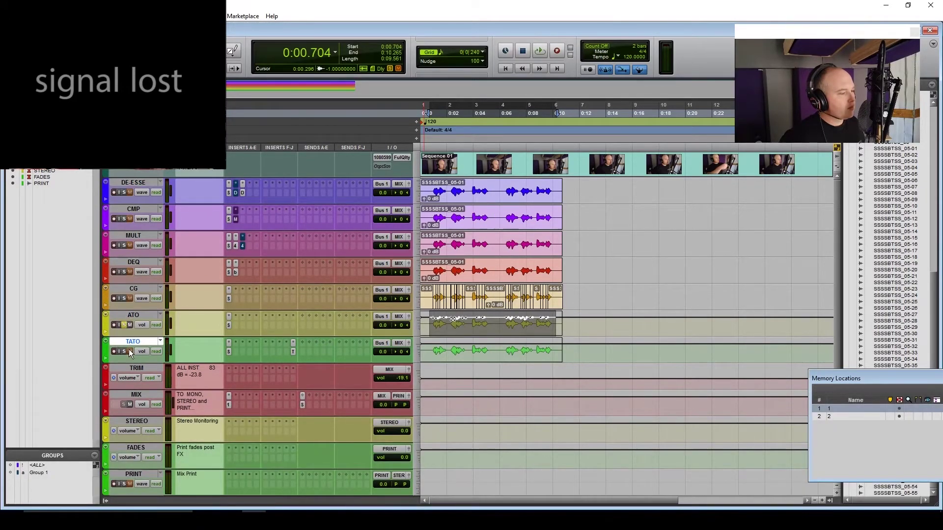
left_click(124, 352)
left_click(130, 182)
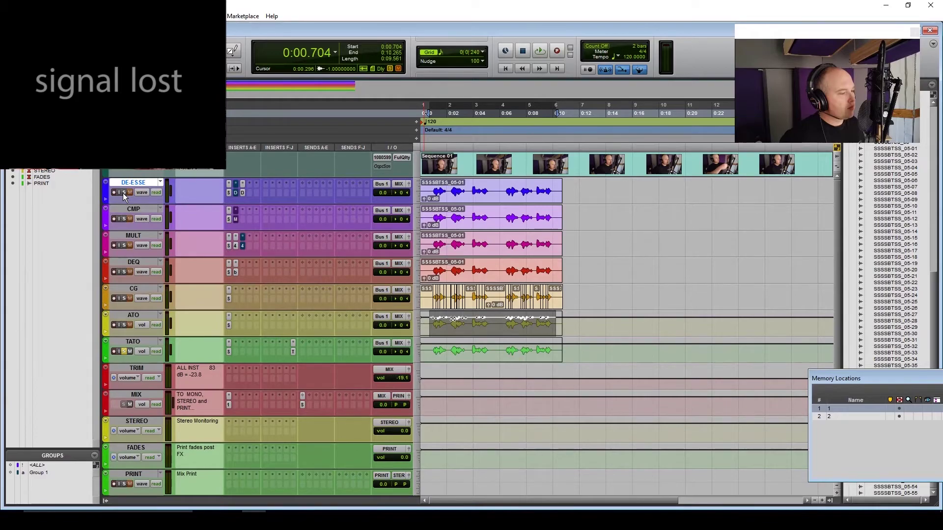
left_click(136, 340)
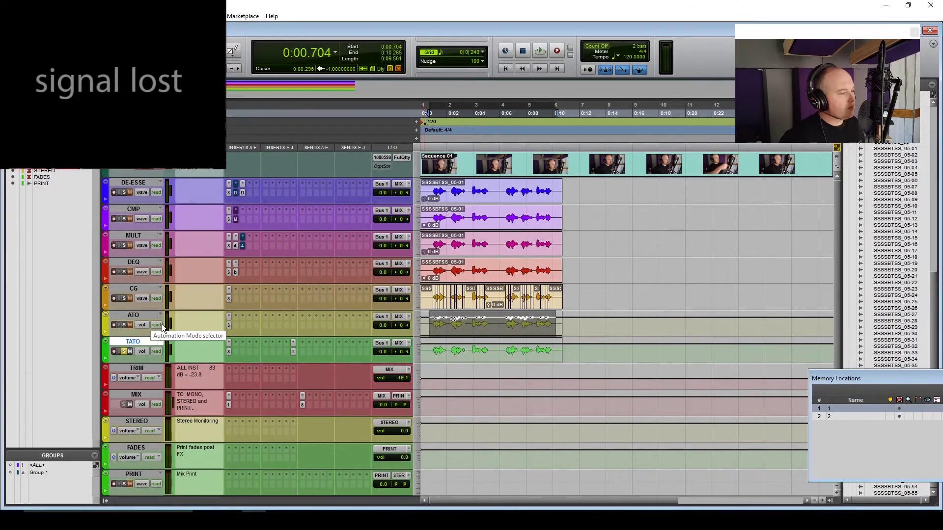
Step: Compare TATO with DE-ESSE by soloing and playing each from 0:00.963
left_click(433, 348)
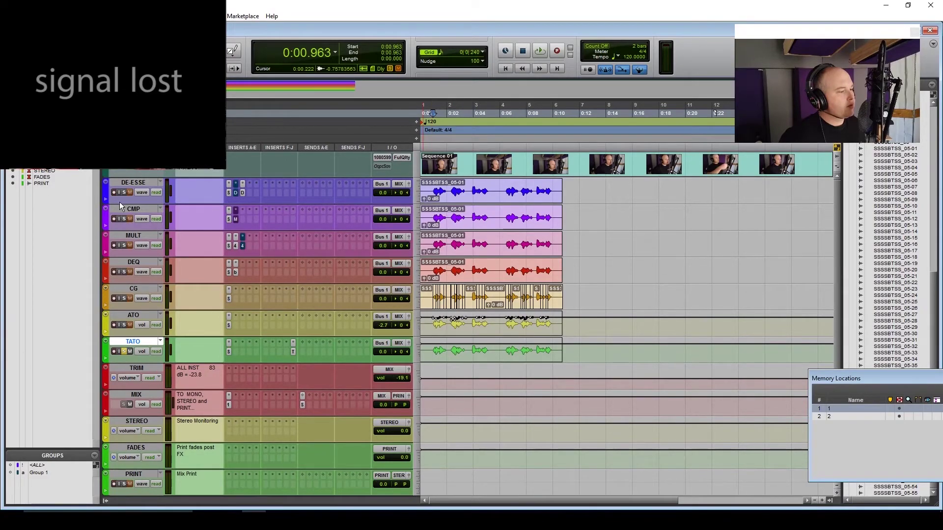
key("space")
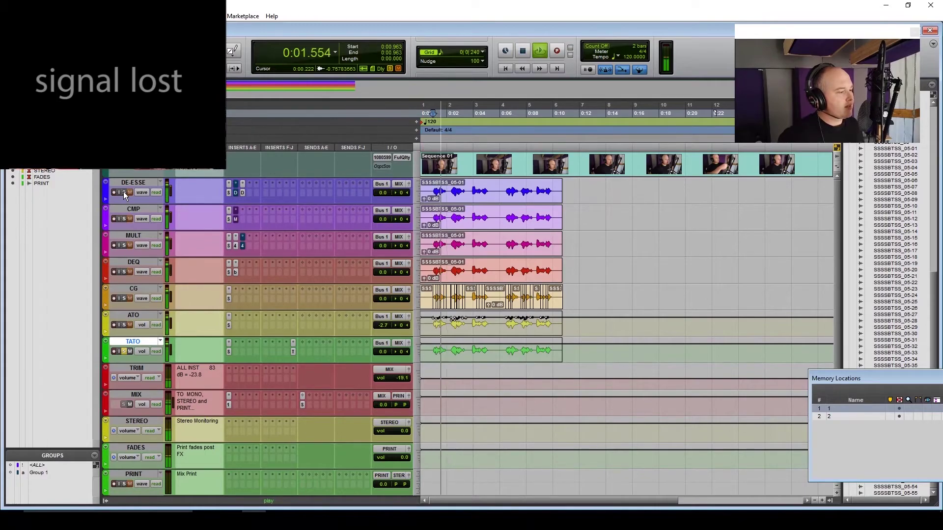
left_click(124, 192)
key("space")
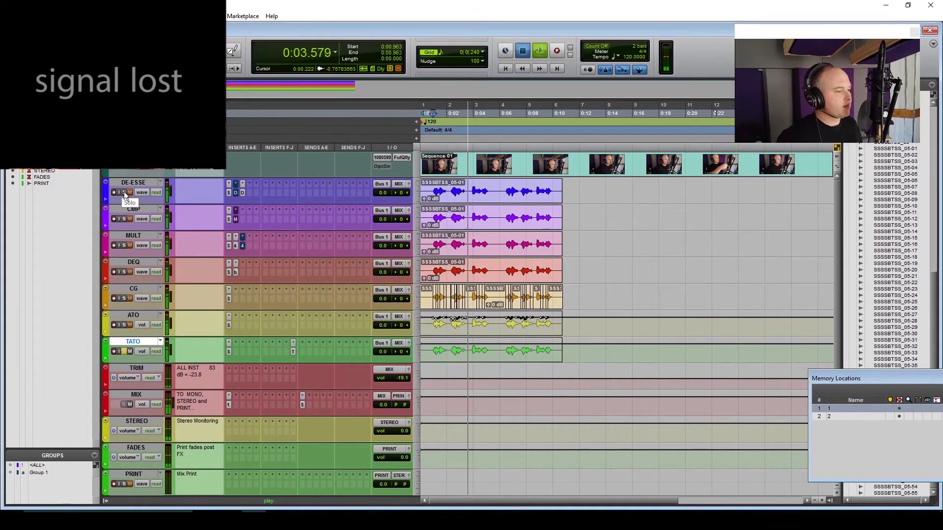
key("space")
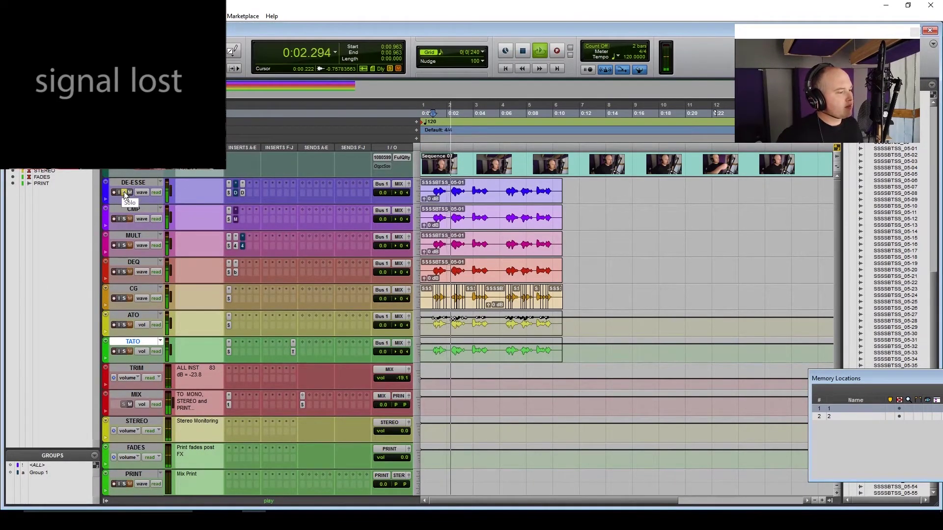
key("space")
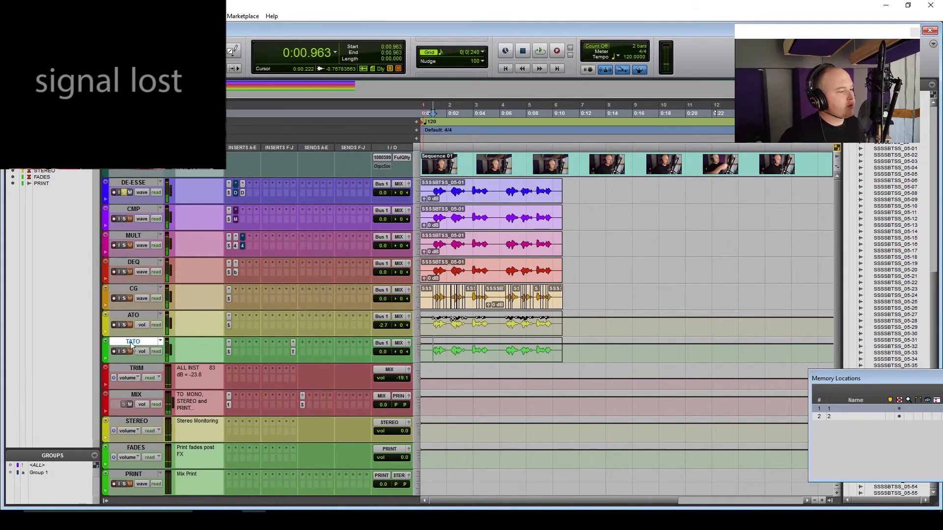
Step: Solo TATO and play it from 0:00.963 while viewing its spectrum in Blue Cat's FreqAnalyst
left_click(124, 352)
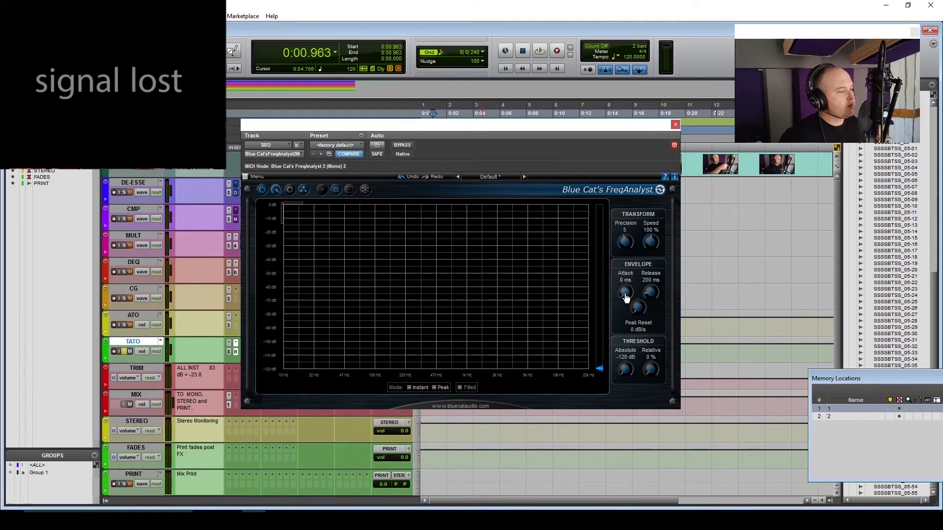
key("space")
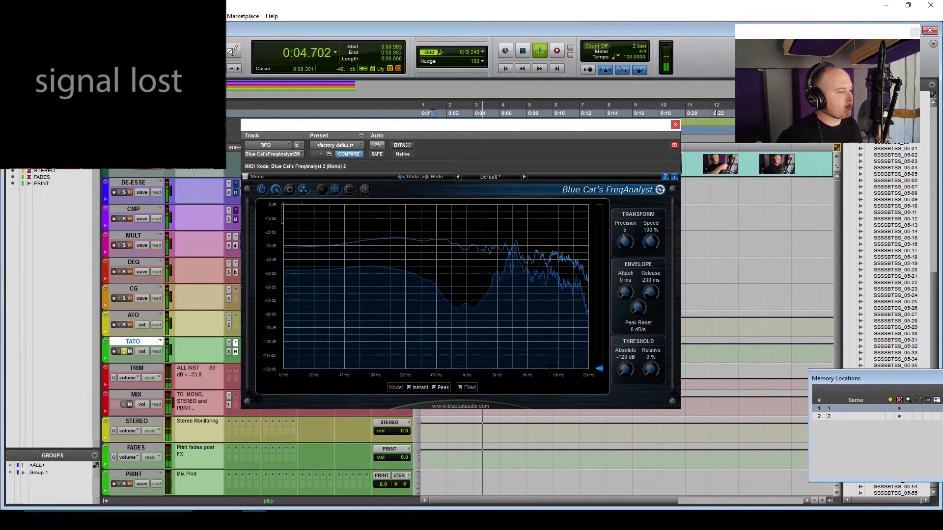
key("space")
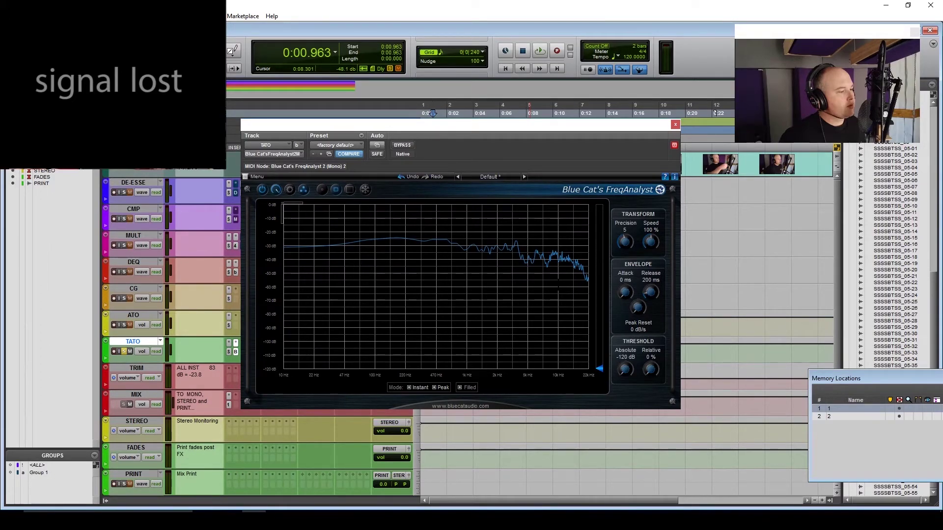
Step: Clear the solos, highlight DE-ESSE through DEQ and CG through TATO as two track groups, and close the FreqAnalyst window
left_click(125, 192)
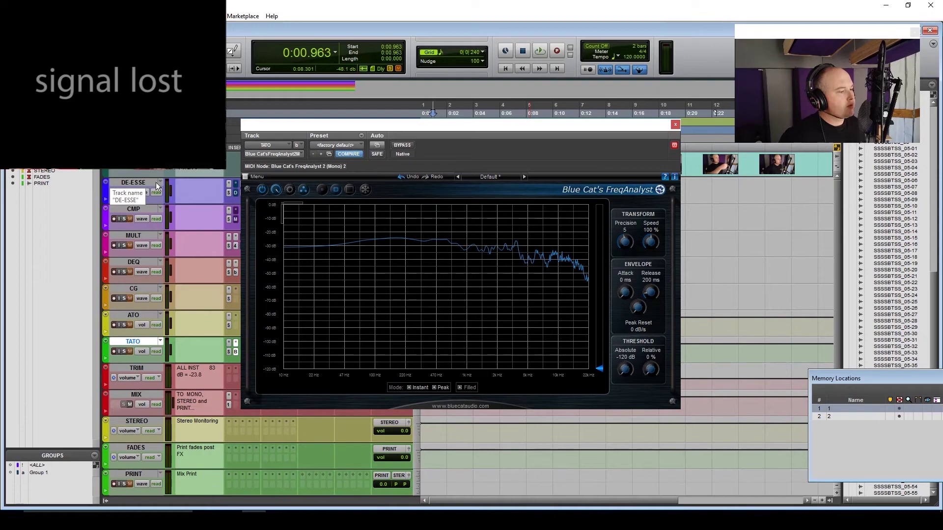
left_click(125, 219)
left_click(132, 263, "shift")
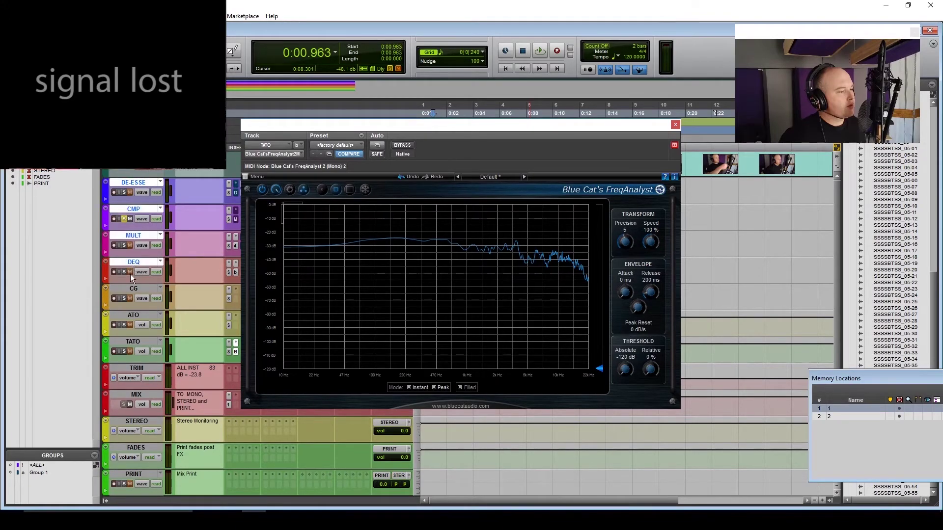
left_click(125, 219)
left_click(134, 289)
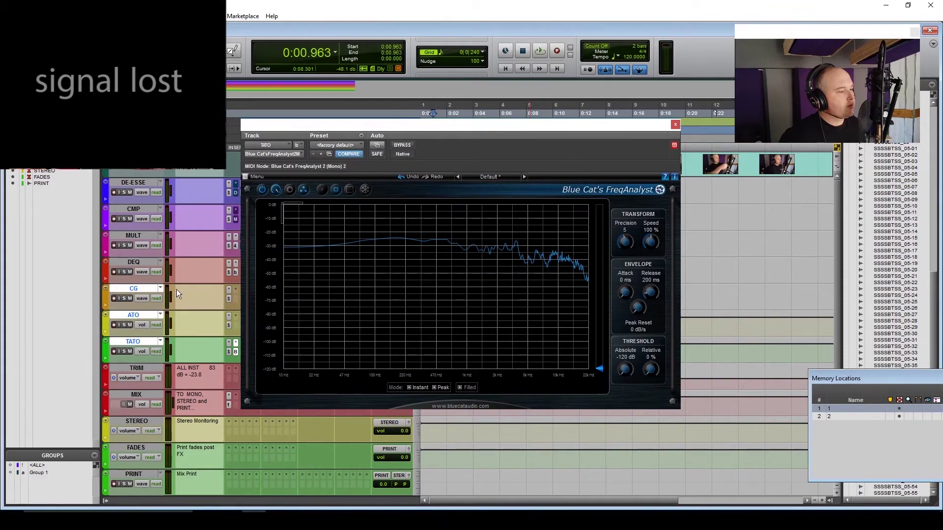
left_click(676, 125)
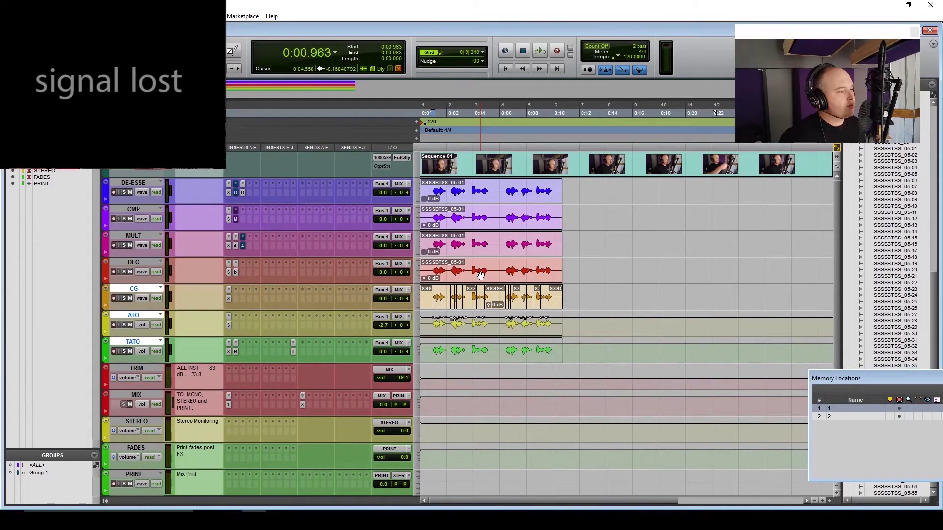
left_click_drag(133, 182, 145, 263)
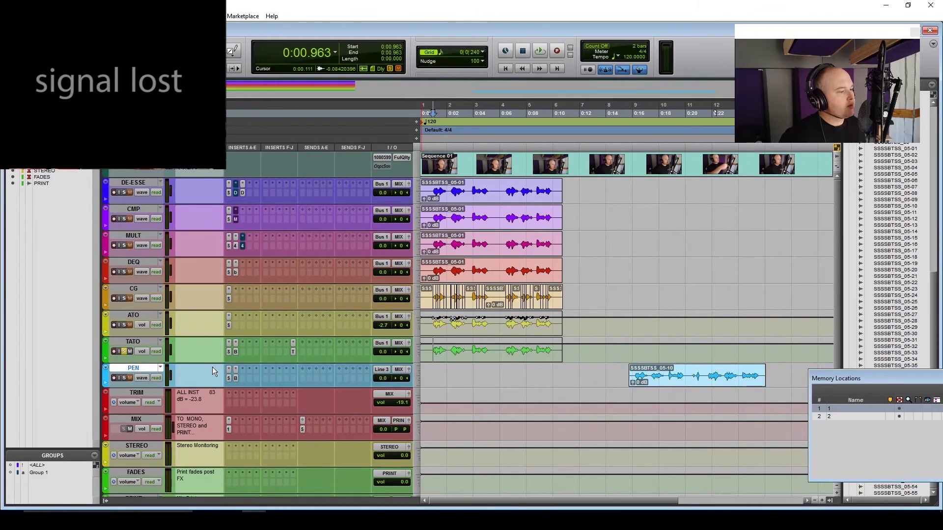
Step: Recall memory location 2 for the PEN recording, and enlarge and reposition the video window so the PEN clip is uncovered
left_click_drag(860, 37, 398, 194)
left_click(827, 416)
left_click_drag(493, 309, 715, 433)
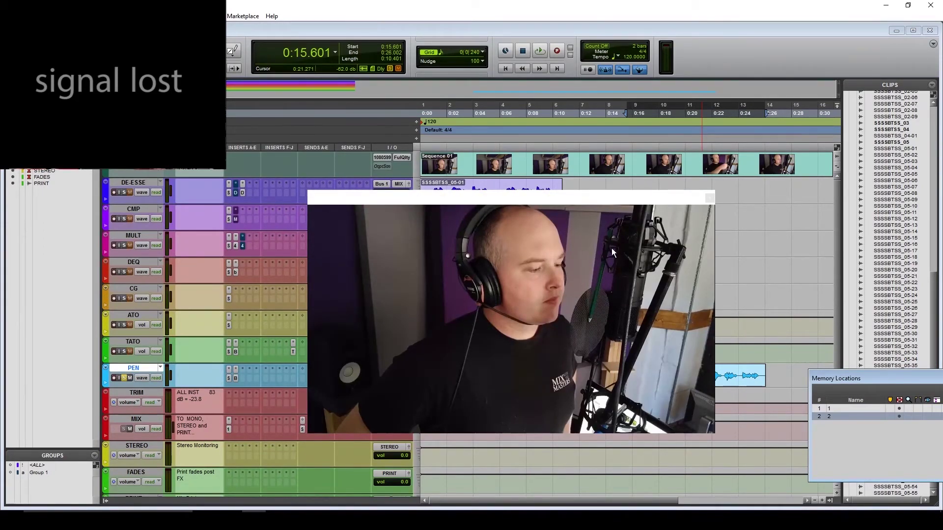
left_click_drag(549, 197, 495, 77)
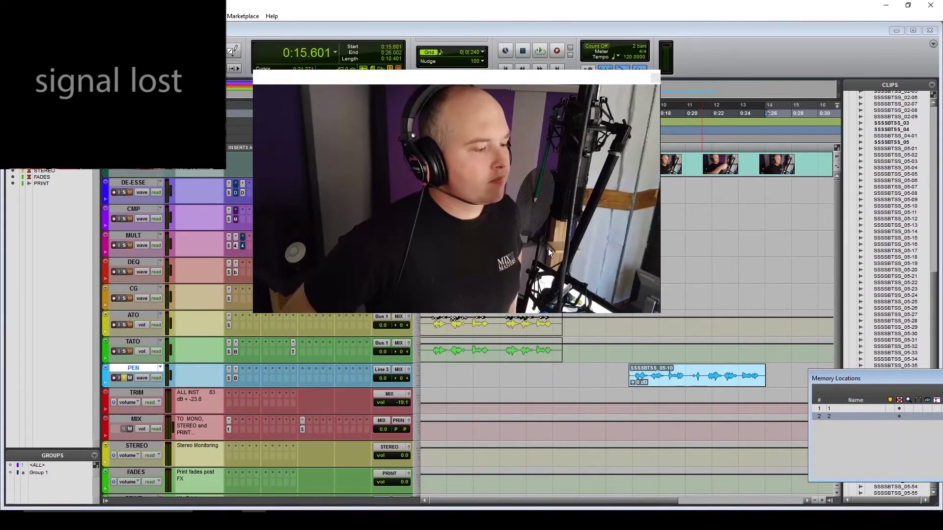
Step: Play the soloed PEN track and analyze it in Blue Cat's FreqAnalyst with Precision set to 4
key("space")
left_click(236, 378)
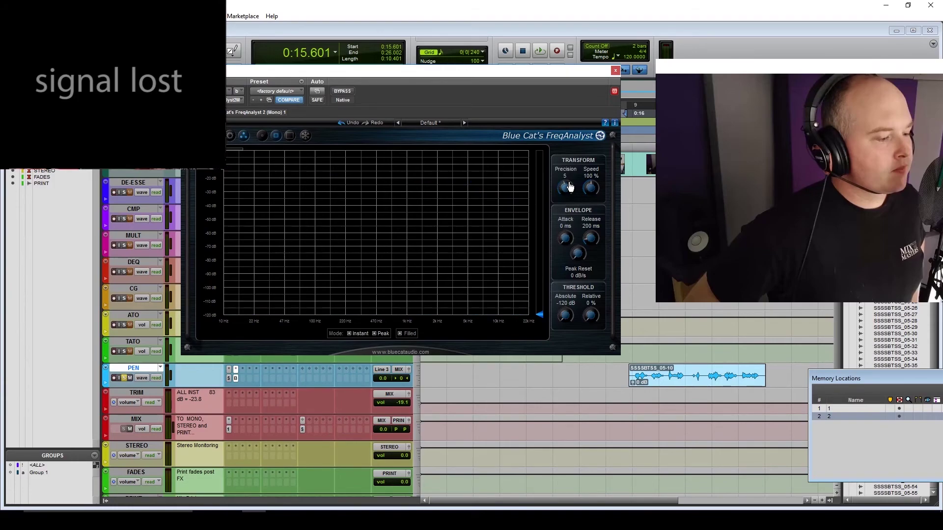
left_click_drag(568, 189, 570, 196)
key("space")
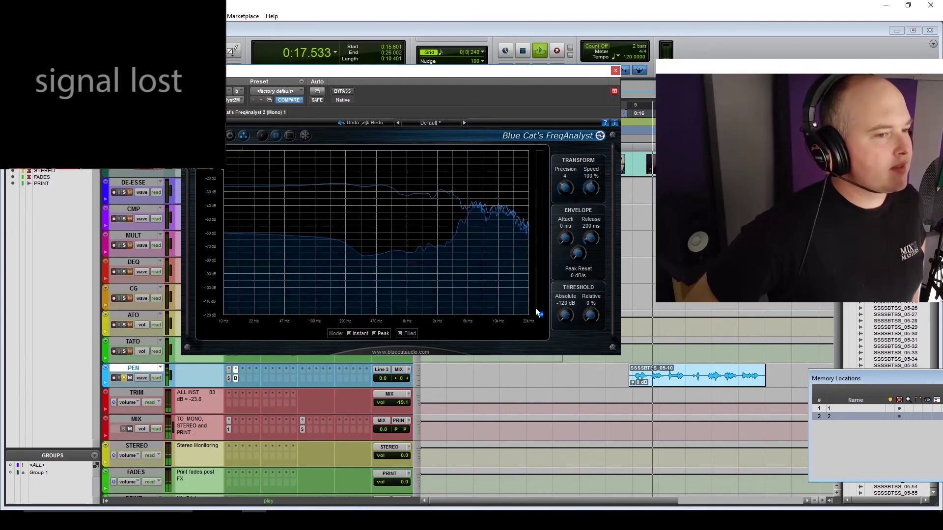